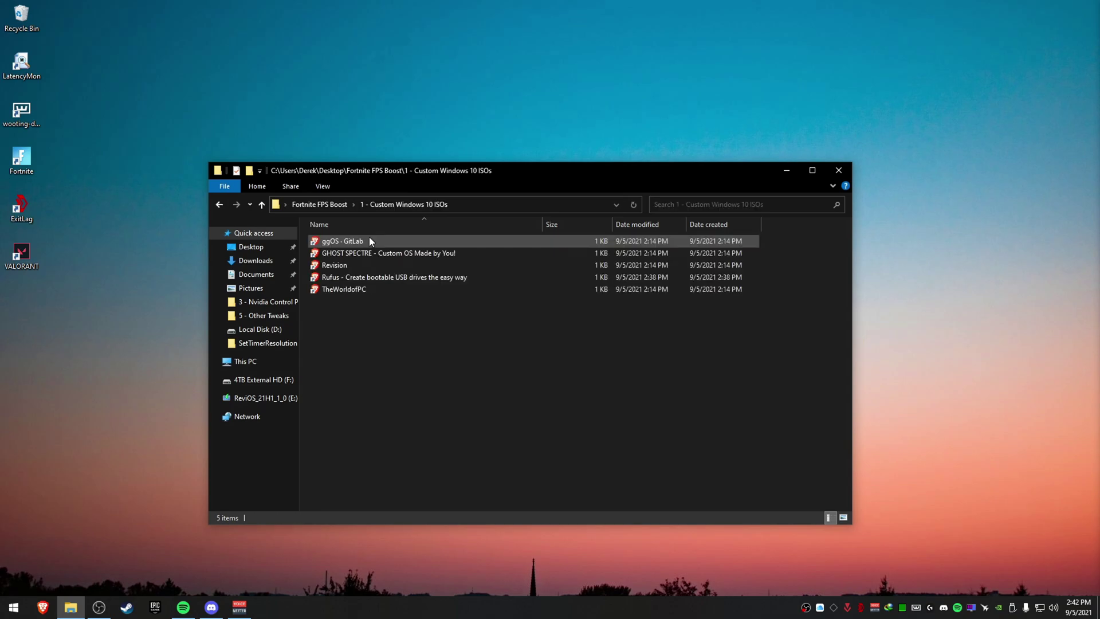
# Open the Rufus web shortcut from the custom ISO folder and look over the description of the tool
pyautogui.moveTo(440, 334)
pyautogui.mouseDown()
pyautogui.moveTo(385, 288)
pyautogui.moveTo(464, 338)
pyautogui.moveTo(386, 308)
pyautogui.moveTo(372, 279)
pyautogui.moveTo(446, 348)
pyautogui.mouseUp()
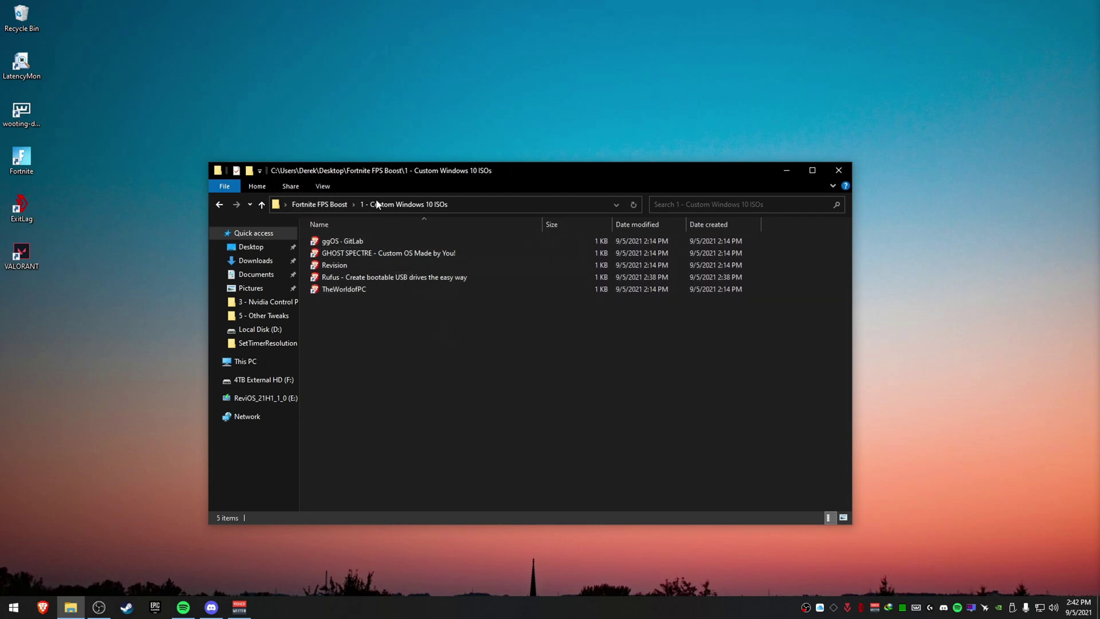
pyautogui.moveTo(404, 321); pyautogui.dragTo(494, 325)
pyautogui.click(421, 280)
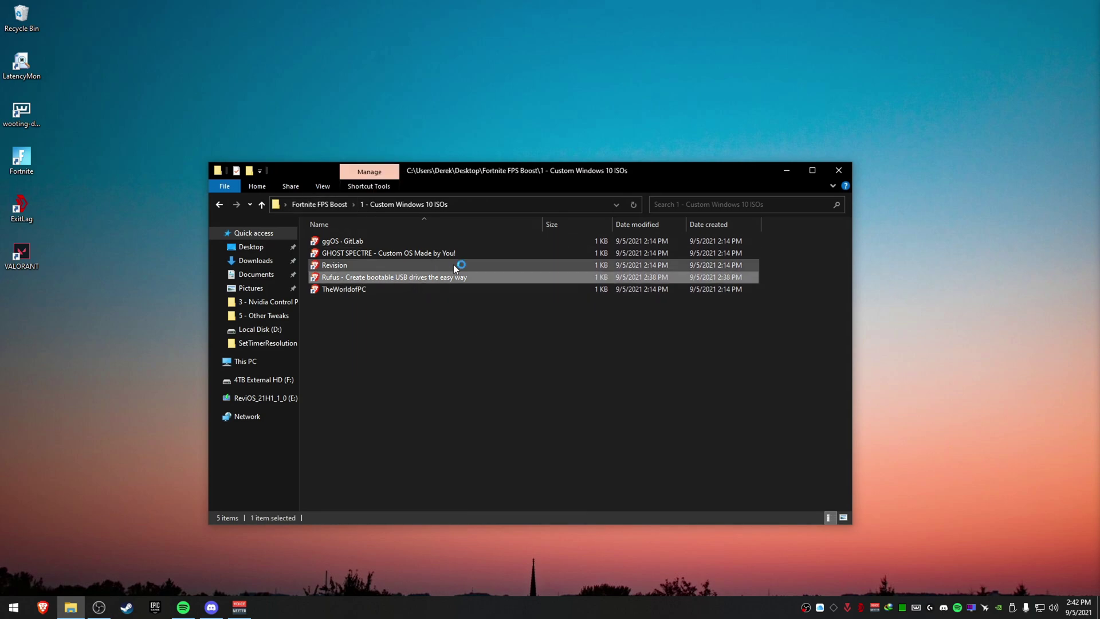
pyautogui.scroll(-2, 400, 476)
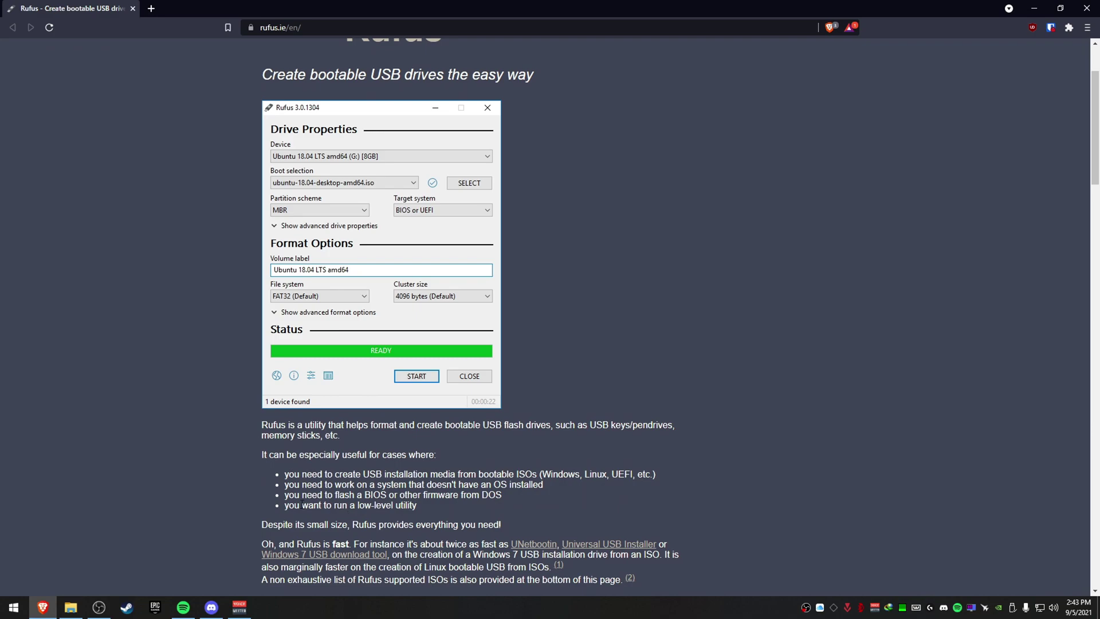
pyautogui.scroll(-3, 328, 458)
pyautogui.scroll(4, 349, 246)
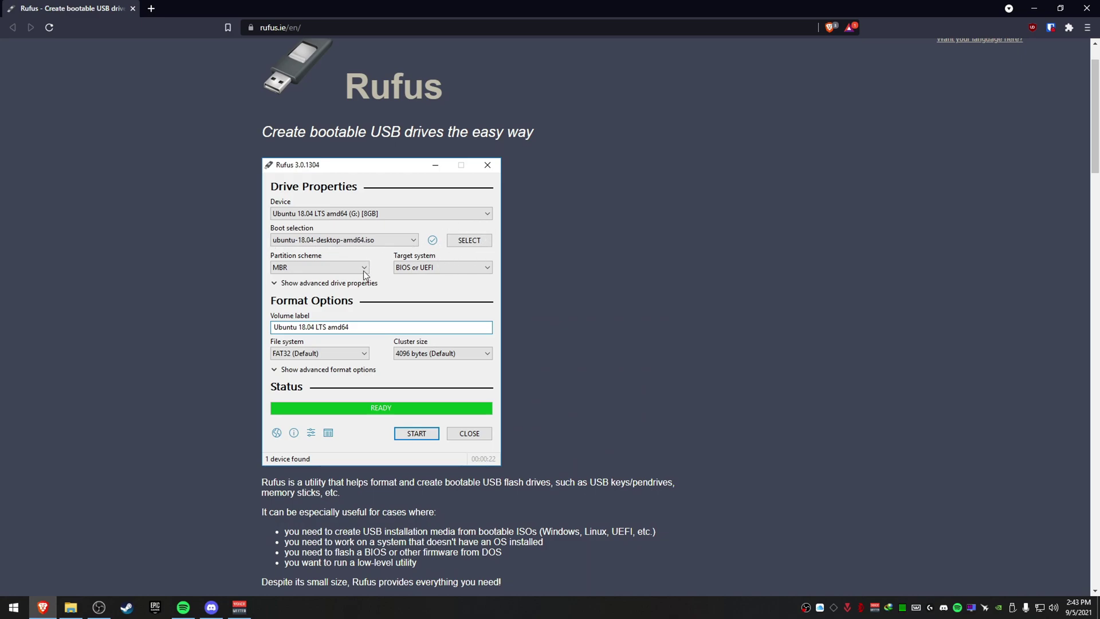
# Search the system for Disk Management, open it, and find the removable USB disk in the disk list
pyautogui.click(12, 612)
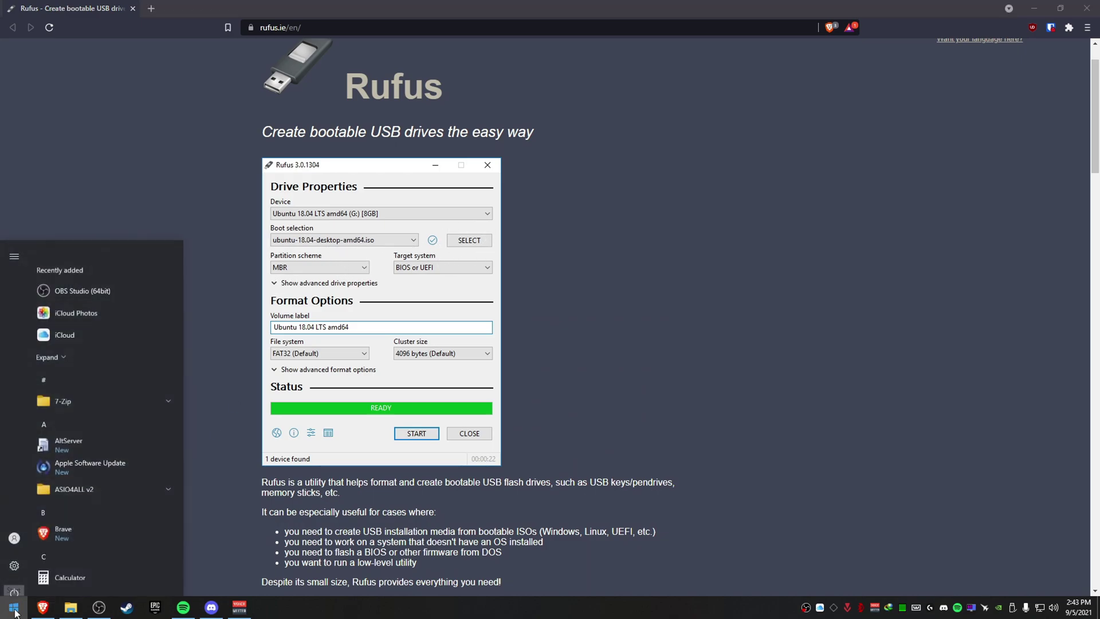
pyautogui.write('disk ma')
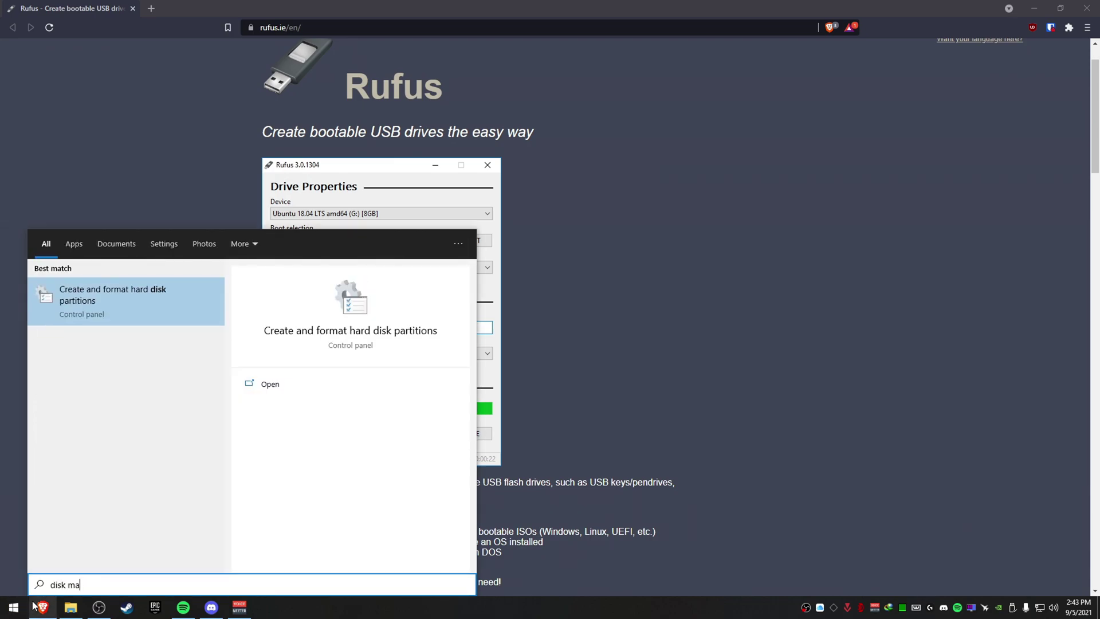
pyautogui.press('Return')
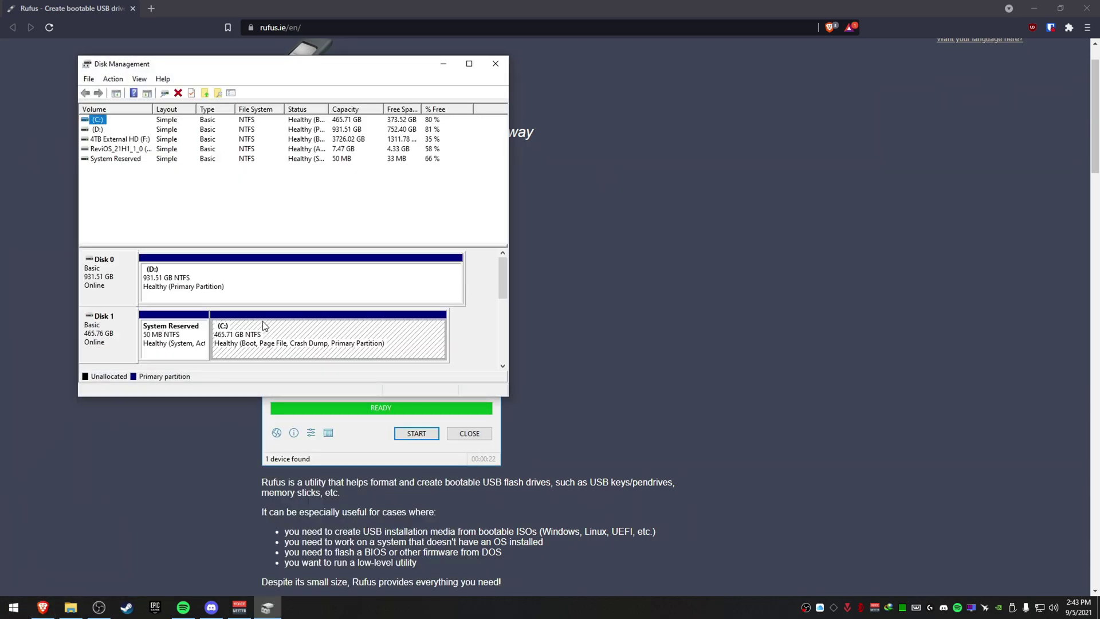
pyautogui.scroll(-2, 334, 298)
# Check the partition style of removable Disk 3 in its volume properties, and close the properties and Disk Management
pyautogui.rightClick(93, 328)
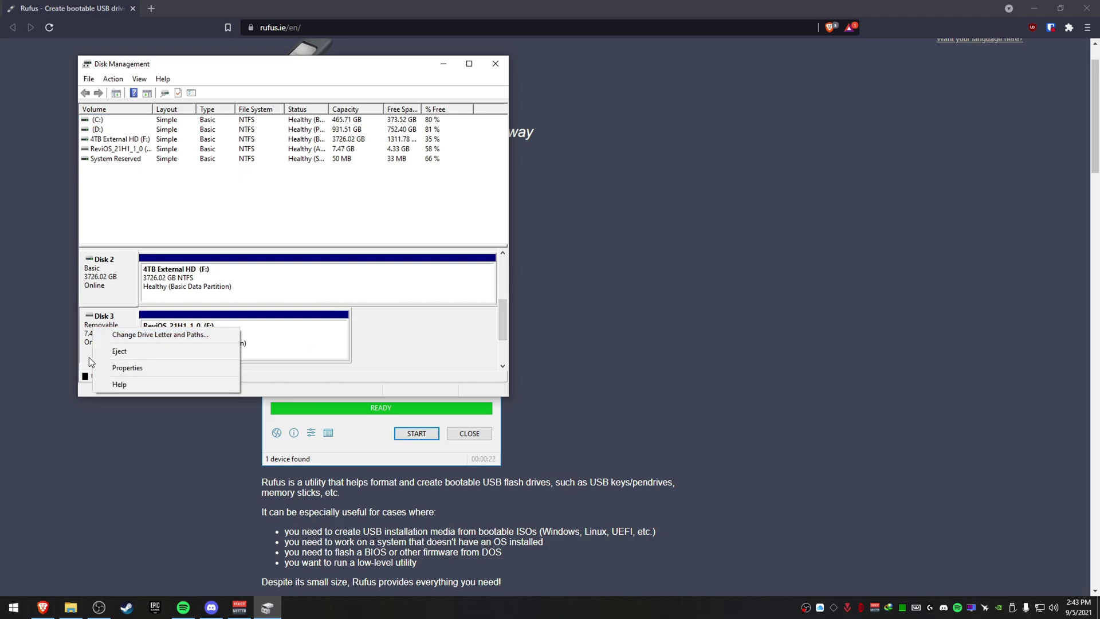
pyautogui.click(131, 368)
pyautogui.click(258, 312)
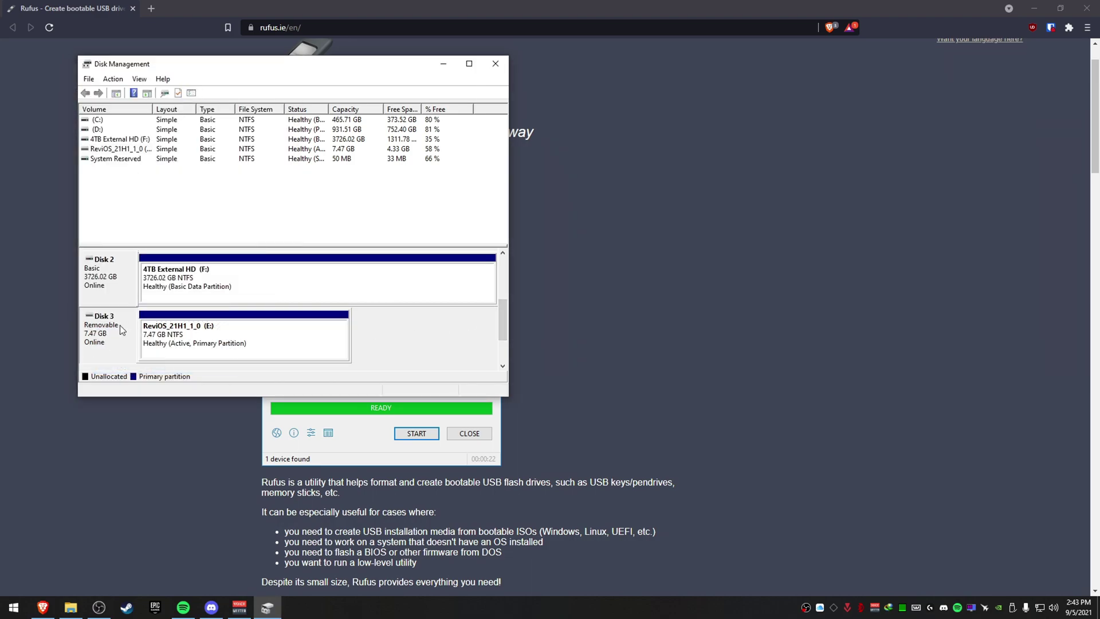
pyautogui.click(220, 323)
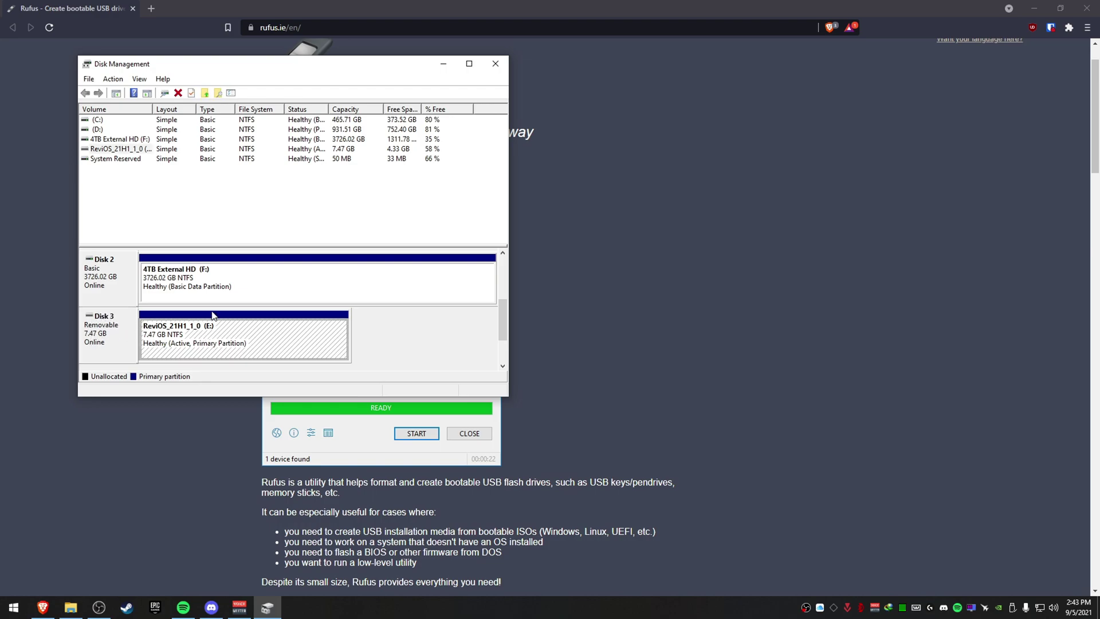
pyautogui.click(114, 324)
pyautogui.rightClick(105, 330)
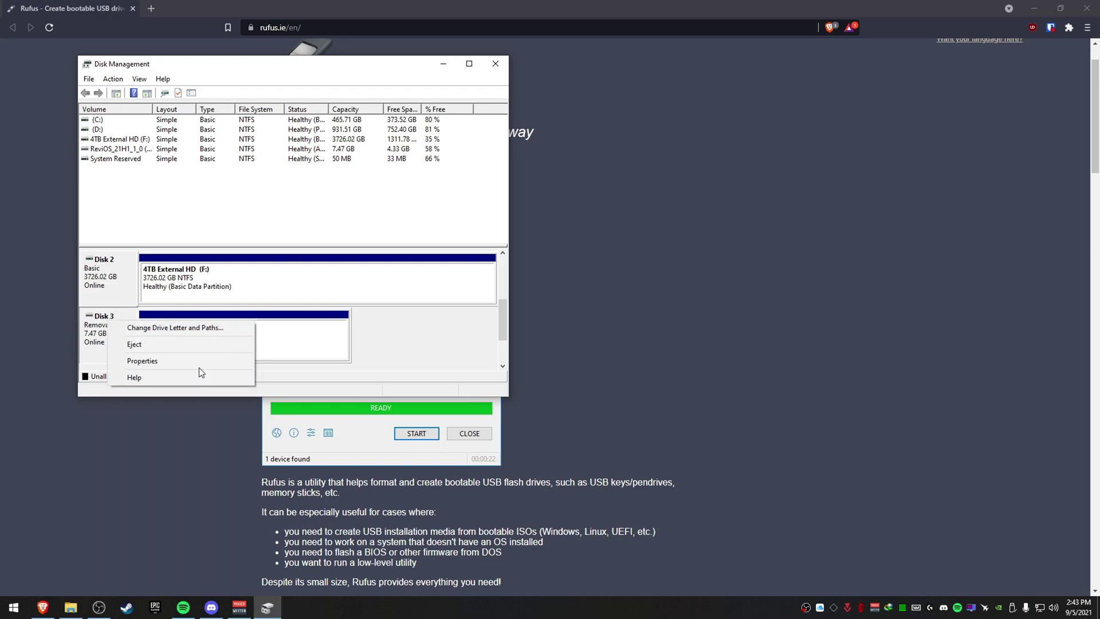
pyautogui.click(189, 368)
pyautogui.click(154, 103)
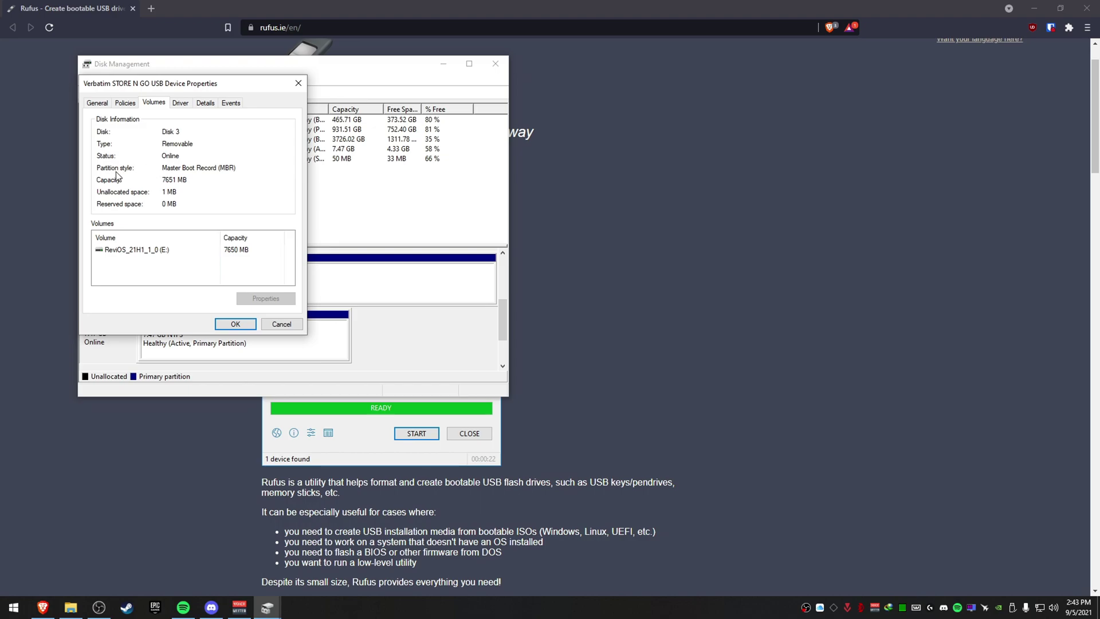
pyautogui.click(235, 324)
pyautogui.click(496, 64)
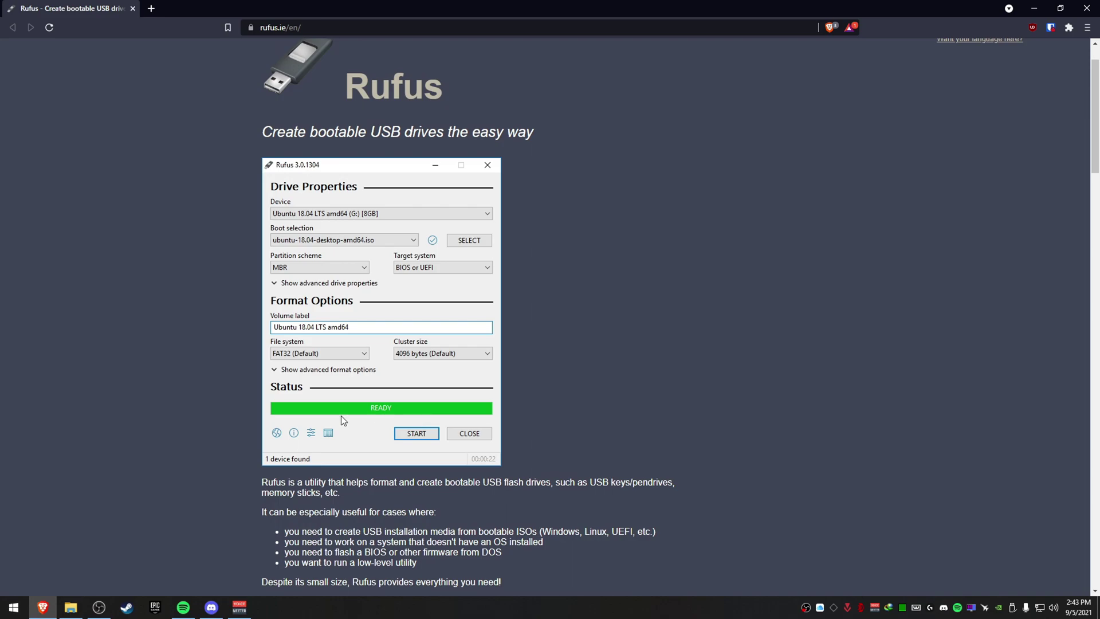
# Look at the ReviOS_21H1_1_0 (E:) USB drive in File Explorer, and close the file window and the browser
pyautogui.click(71, 606)
pyautogui.click(275, 398)
pyautogui.moveTo(573, 445); pyautogui.dragTo(444, 401)
pyautogui.click(839, 170)
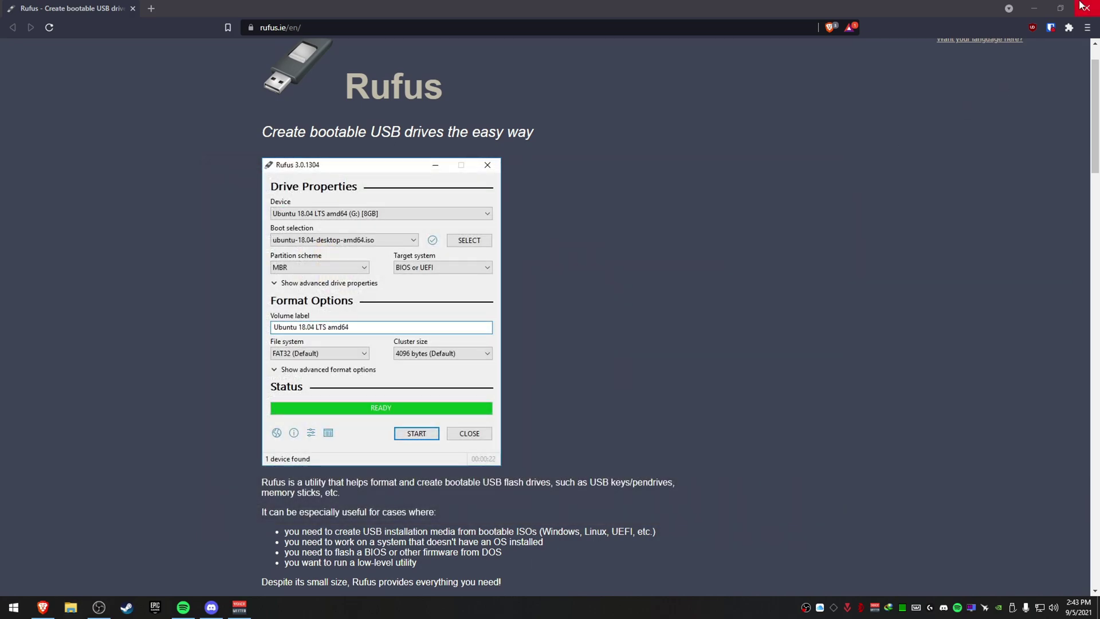
pyautogui.click(1086, 8)
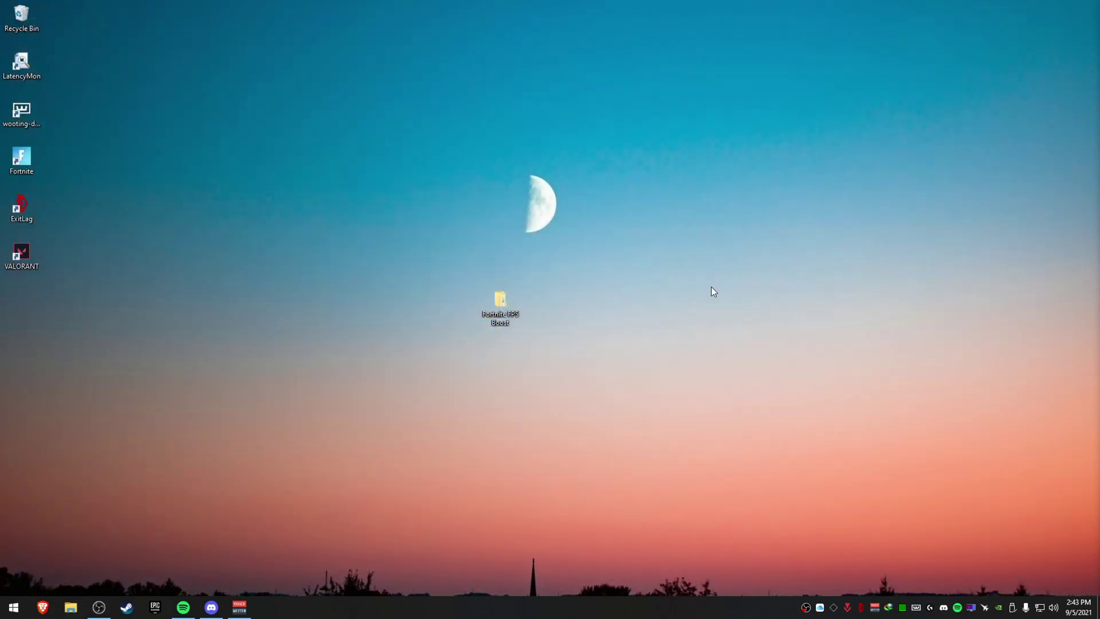
# Open the DDU v18.0.4.3 folder in 2 - Debloat Nvidia Drivers, inside the desktop's Fortnite FPS Boost folder
pyautogui.doubleClick(505, 298)
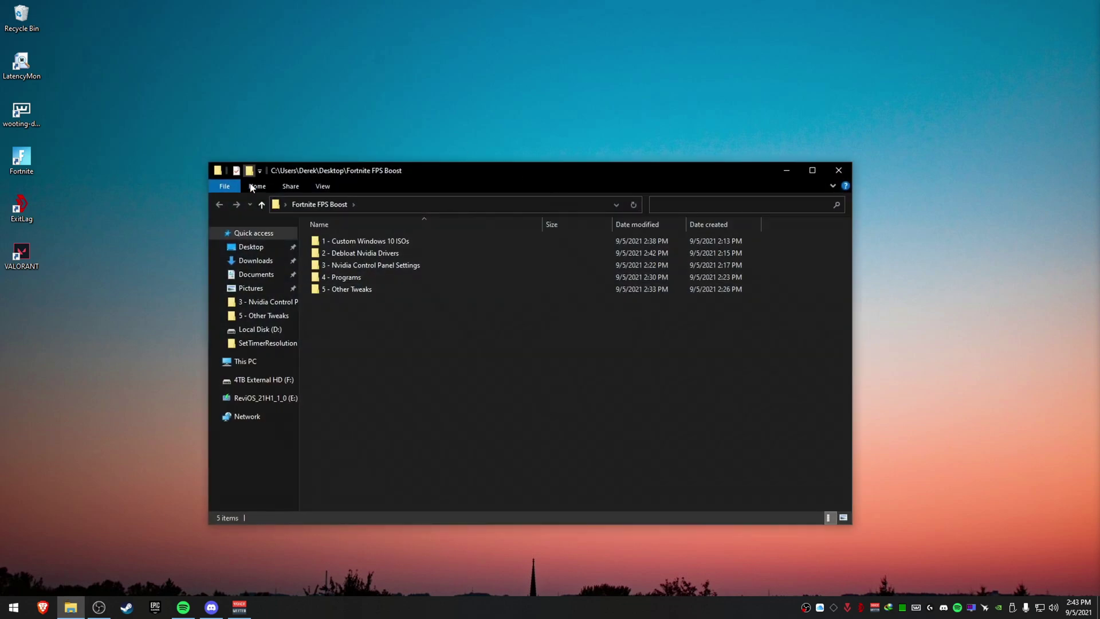
pyautogui.doubleClick(375, 250)
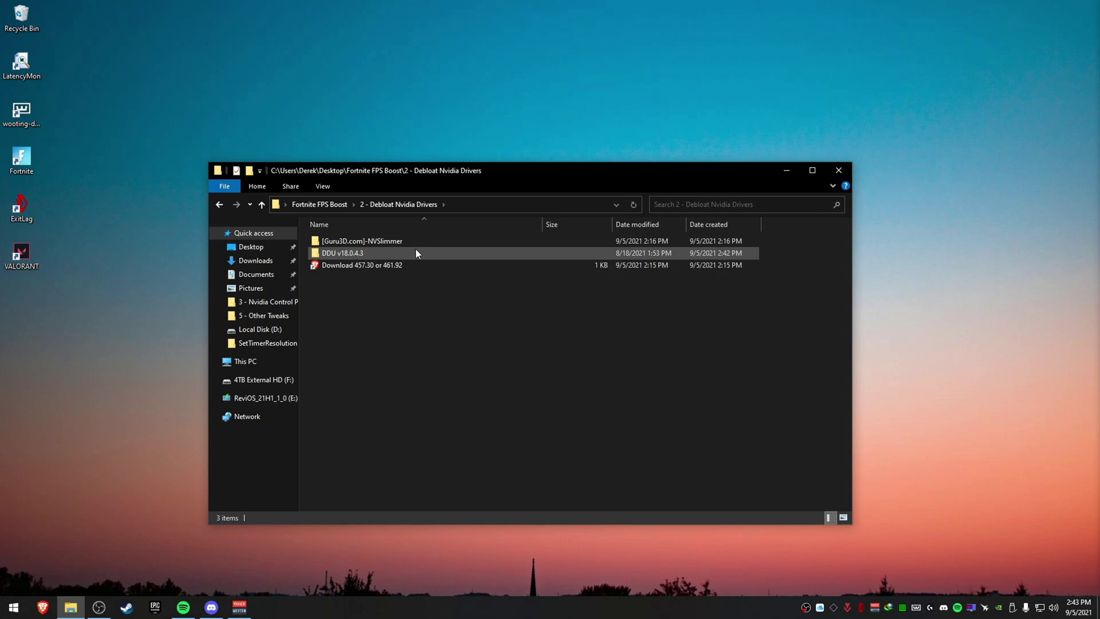
pyautogui.doubleClick(416, 252)
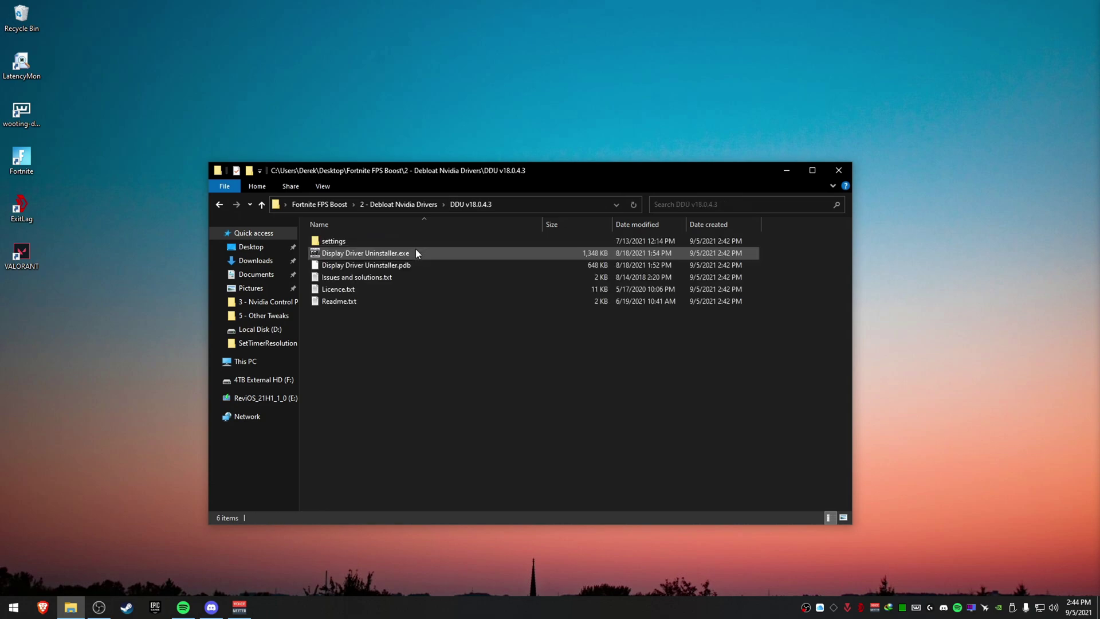
pyautogui.moveTo(414, 329); pyautogui.dragTo(441, 348)
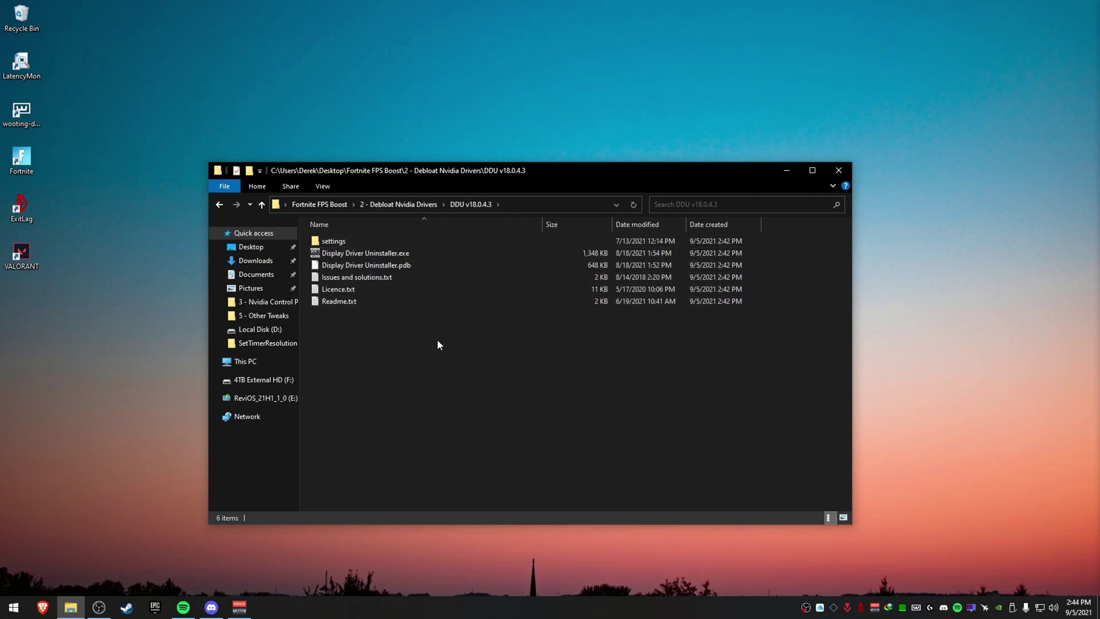
# Return to the Nvidia driver folder, reopen DDU v18.0.4.3, and run Display Driver Uninstaller.exe as administrator
pyautogui.click(401, 204)
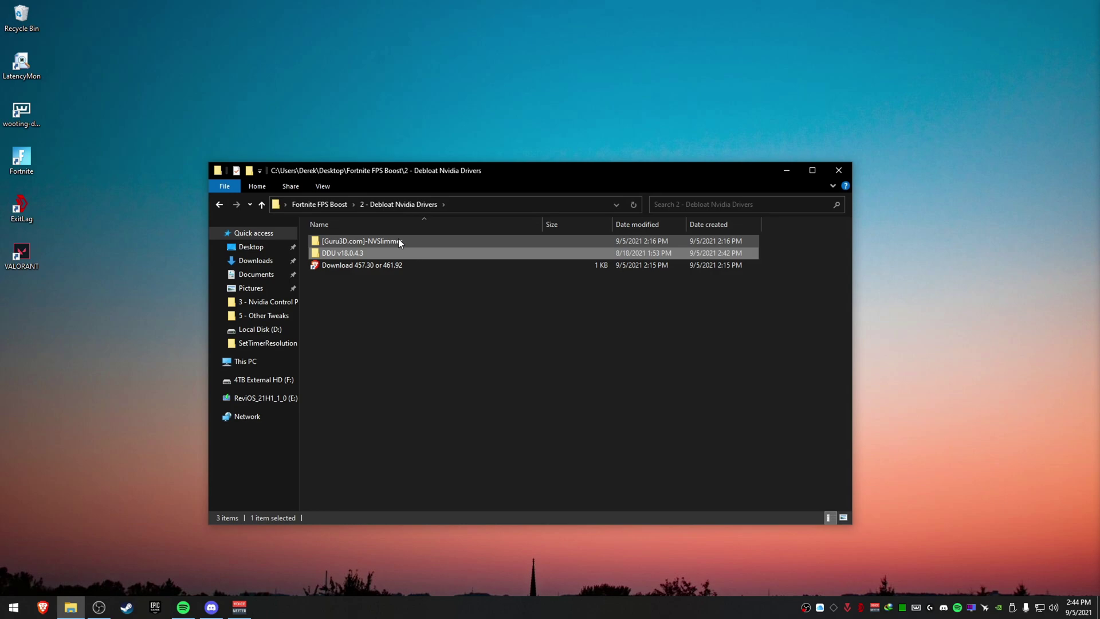
pyautogui.doubleClick(367, 255)
pyautogui.rightClick(371, 259)
pyautogui.click(453, 275)
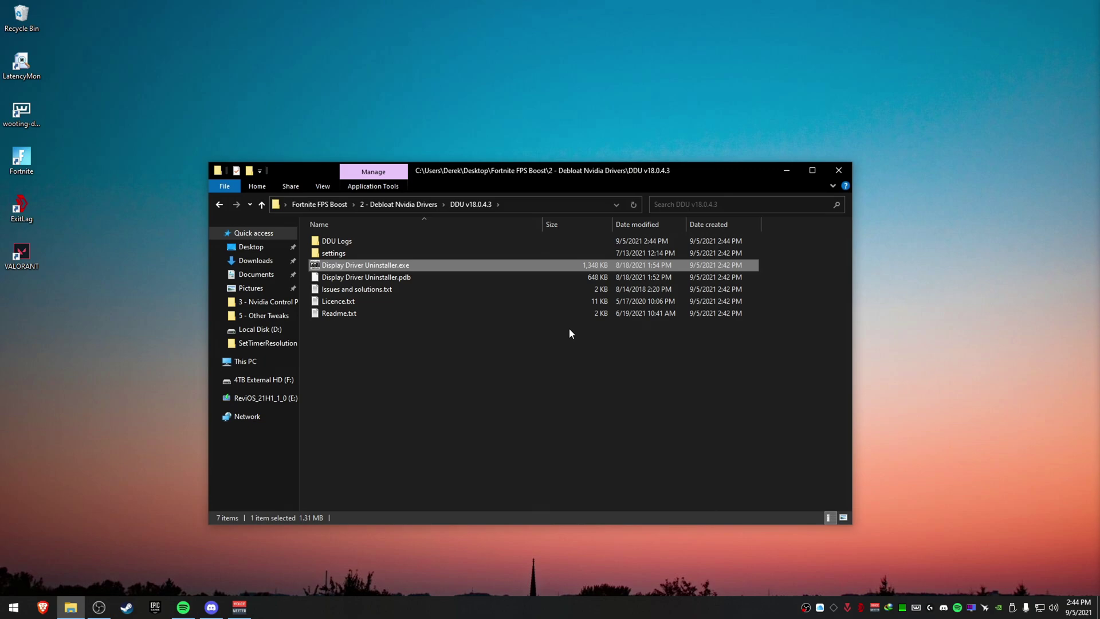
# Enable the DDU option that prevents driver downloads from Windows Update, dismissing the startup dialogs and closing the options
pyautogui.click(624, 343)
pyautogui.click(637, 364)
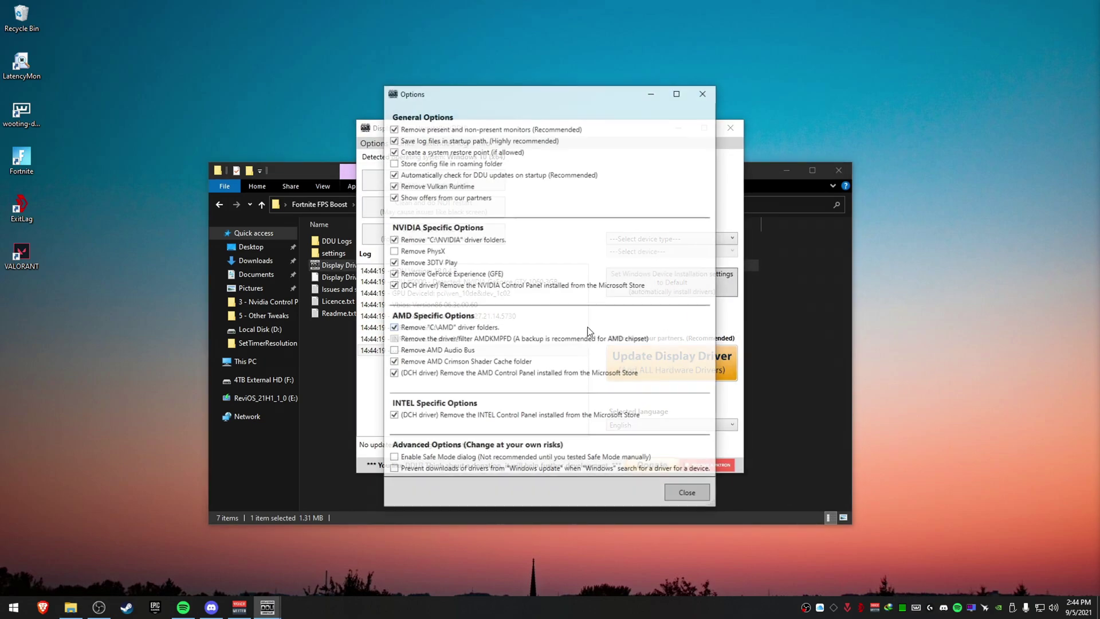
pyautogui.click(429, 473)
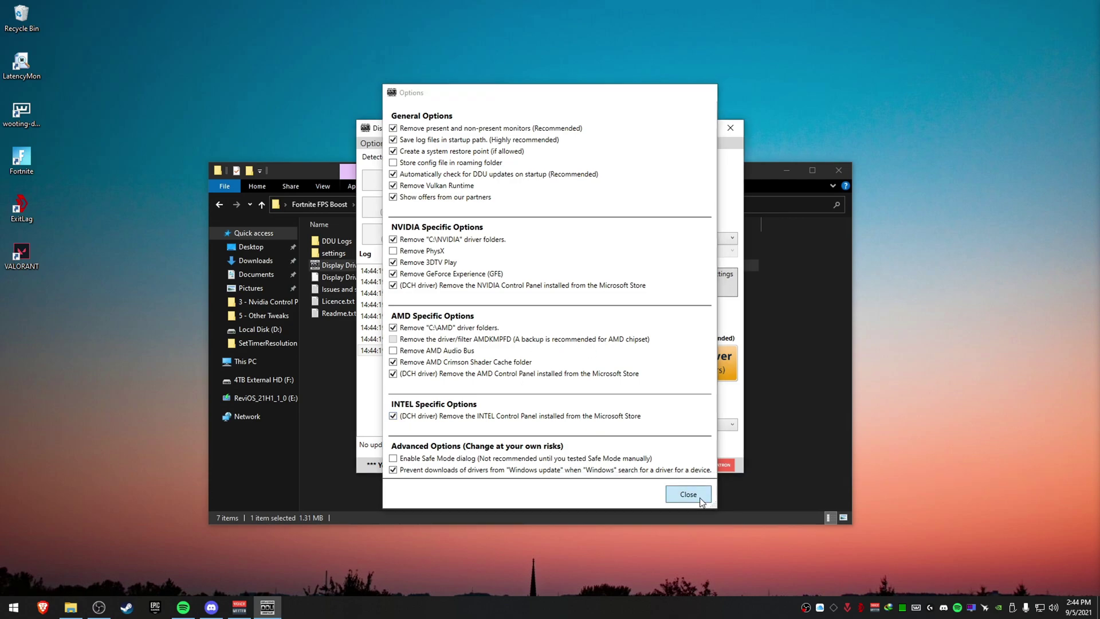
pyautogui.click(688, 494)
pyautogui.click(639, 347)
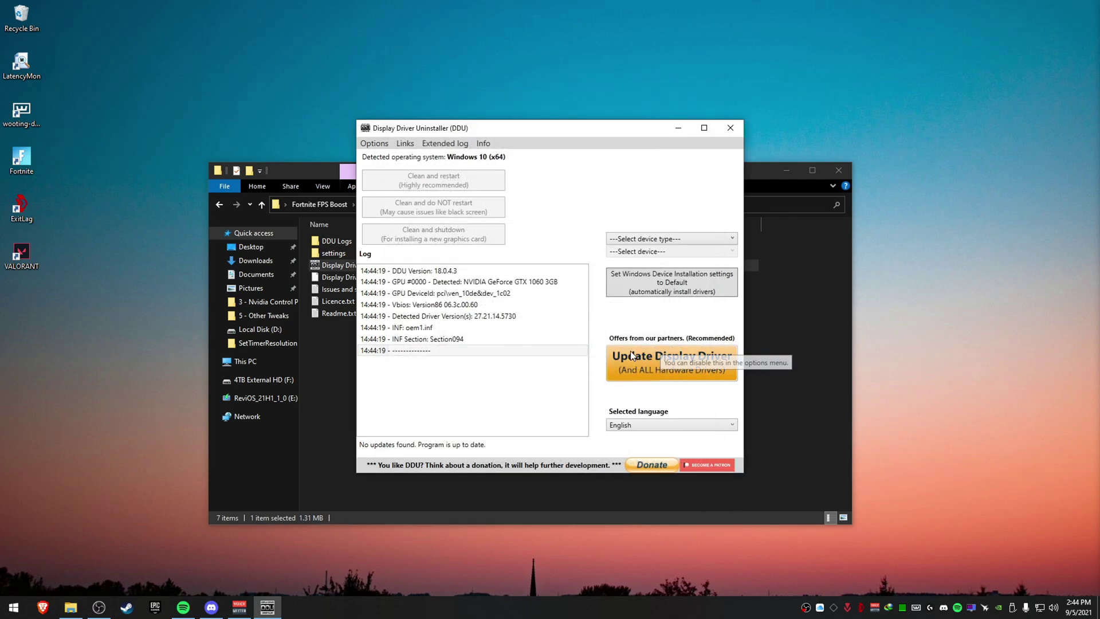
# Select GPU as the device type and NVIDIA as the device, and close Display Driver Uninstaller without cleaning
pyautogui.click(662, 238)
pyautogui.click(625, 261)
pyautogui.click(671, 251)
pyautogui.click(624, 272)
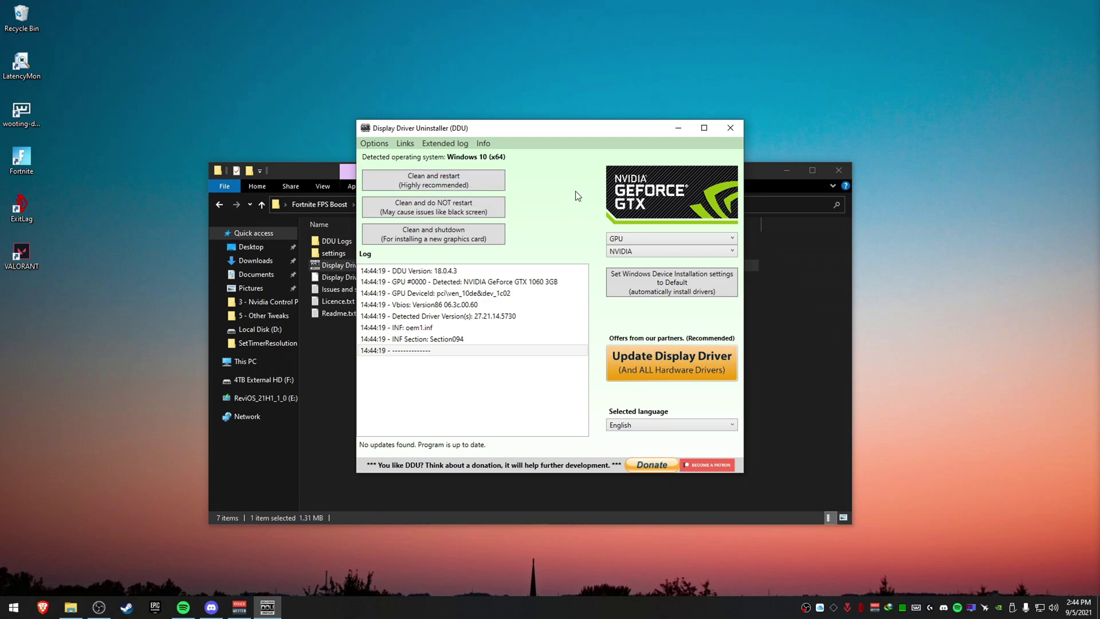
pyautogui.click(730, 128)
# Run NVSlimmer.exe as administrator from the [Guru3D.com]-NVSlimmer folder in 2 - Debloat Nvidia Drivers
pyautogui.click(392, 204)
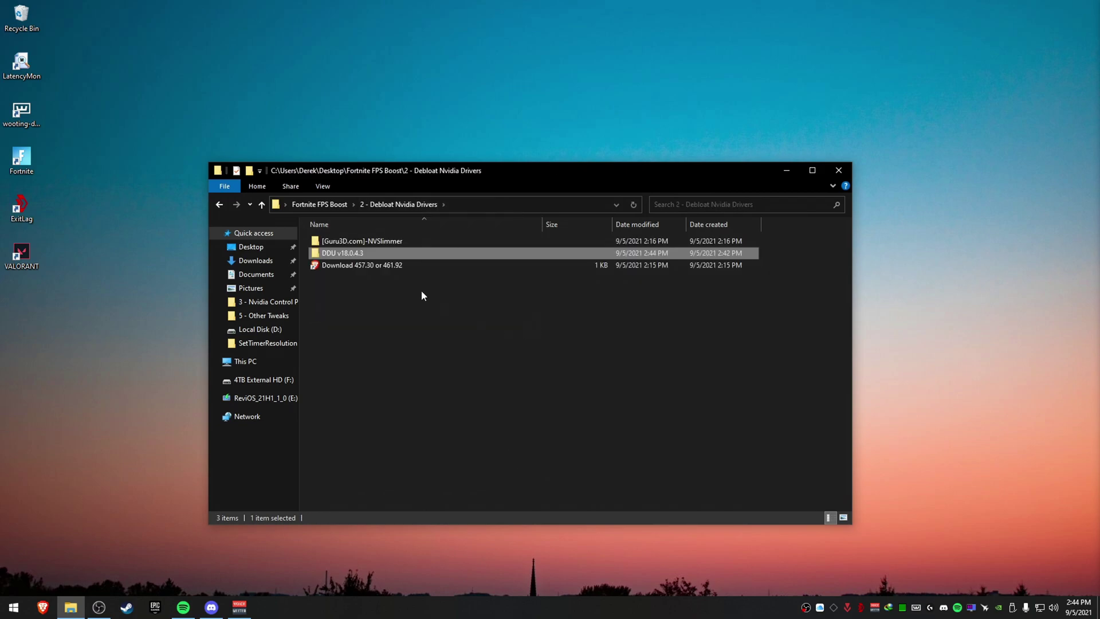
pyautogui.doubleClick(403, 241)
pyautogui.rightClick(351, 311)
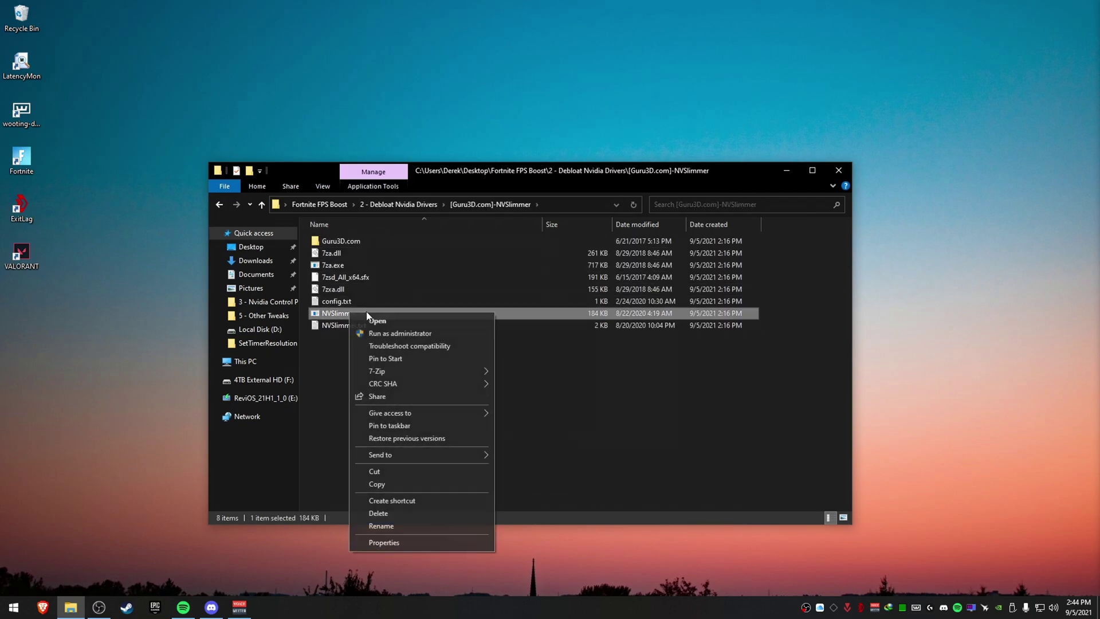
pyautogui.click(410, 334)
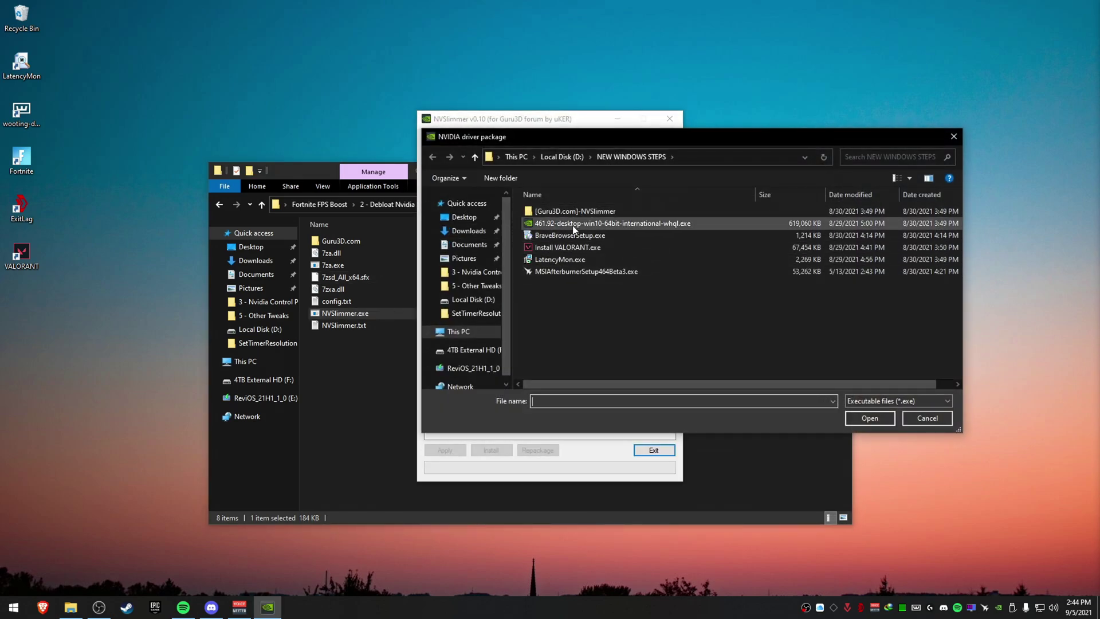
# Load the driver package 461.92-desktop-win10-64bit-international-whql.exe from the NEW WINDOWS STEPS folder
pyautogui.click(550, 223)
pyautogui.click(552, 223)
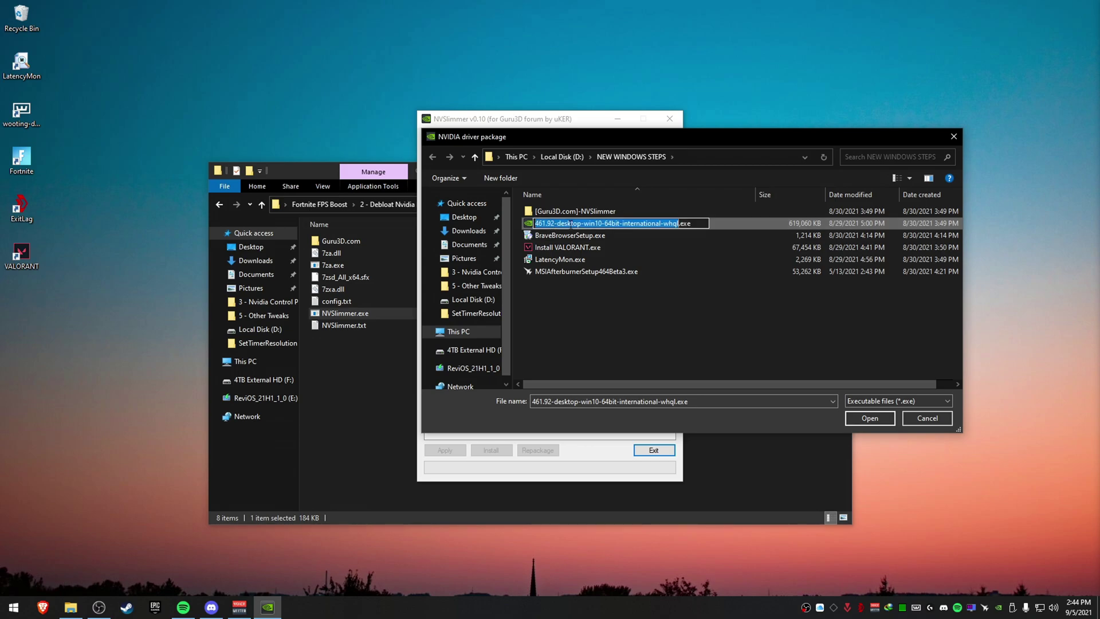
pyautogui.doubleClick(715, 224)
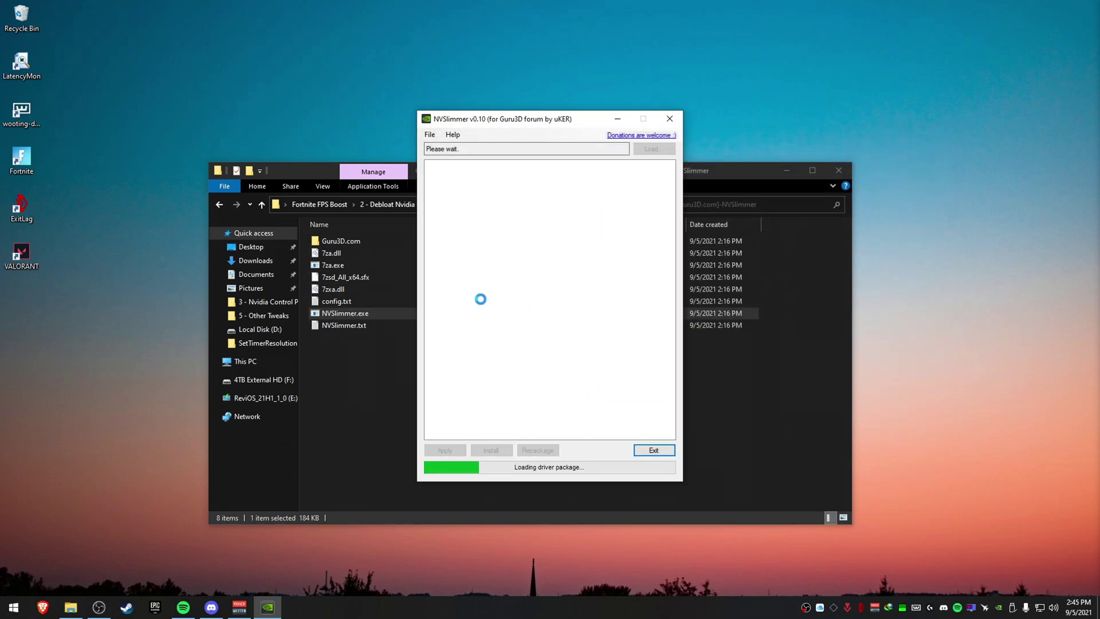
# View the NVIDIA advanced driver search page through the Download 457.30 or 461.92 shortcut, and close the browser
pyautogui.click(391, 206)
pyautogui.doubleClick(361, 265)
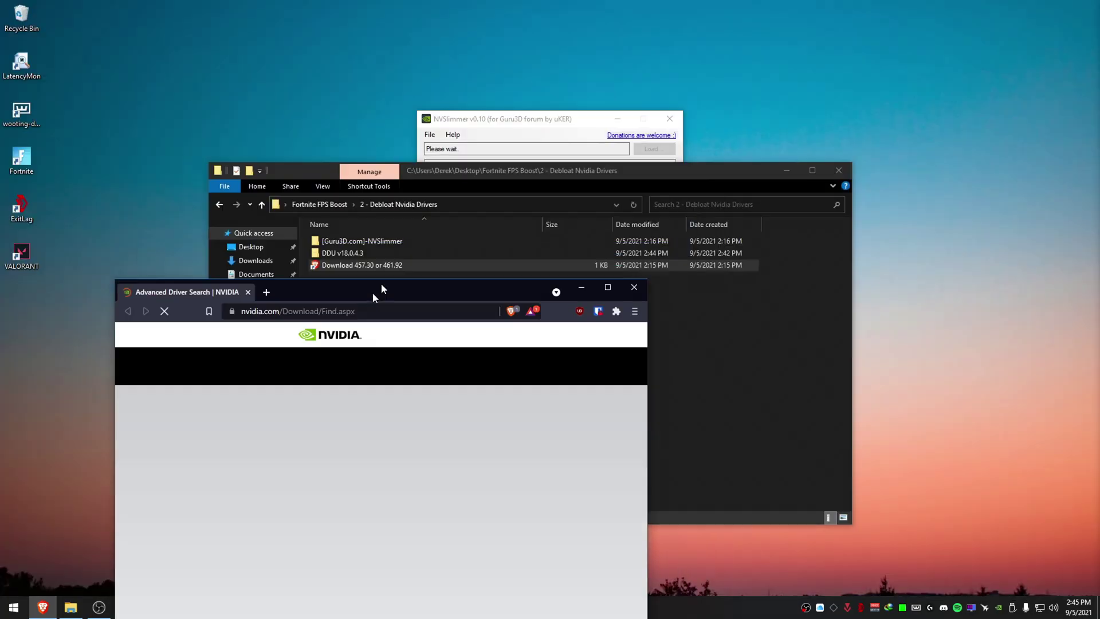
pyautogui.moveTo(381, 286); pyautogui.dragTo(198, 346)
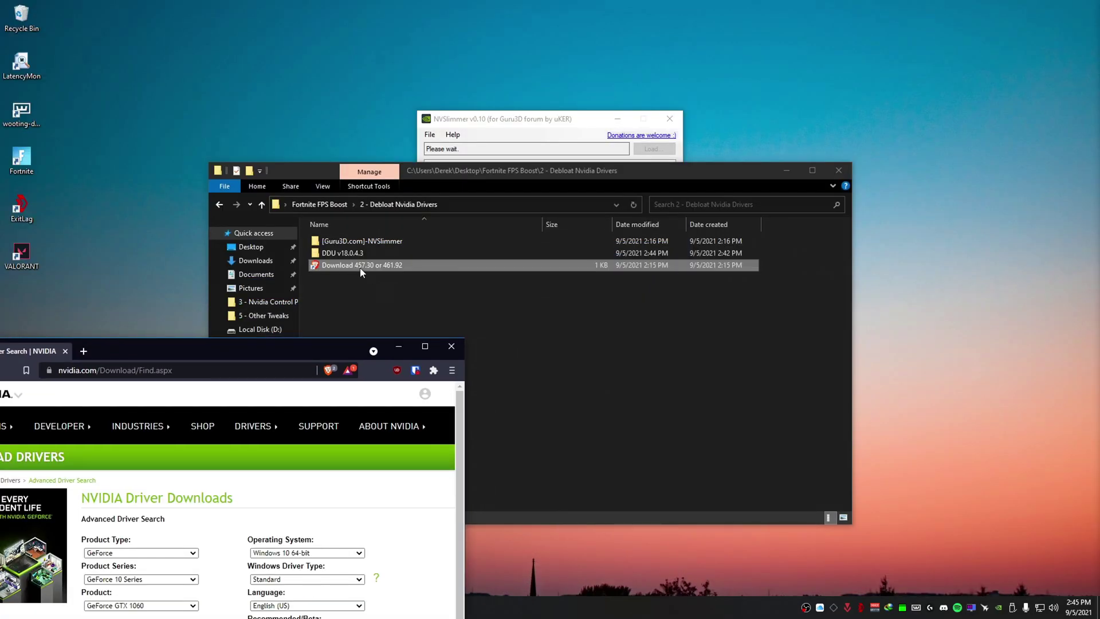
pyautogui.doubleClick(342, 345)
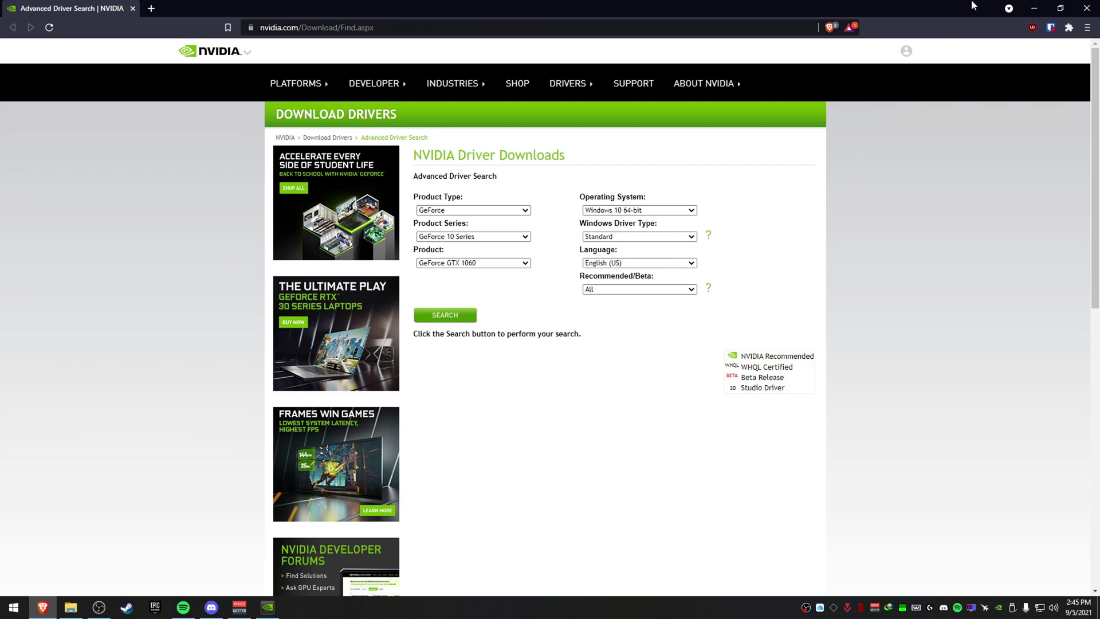
pyautogui.click(1087, 8)
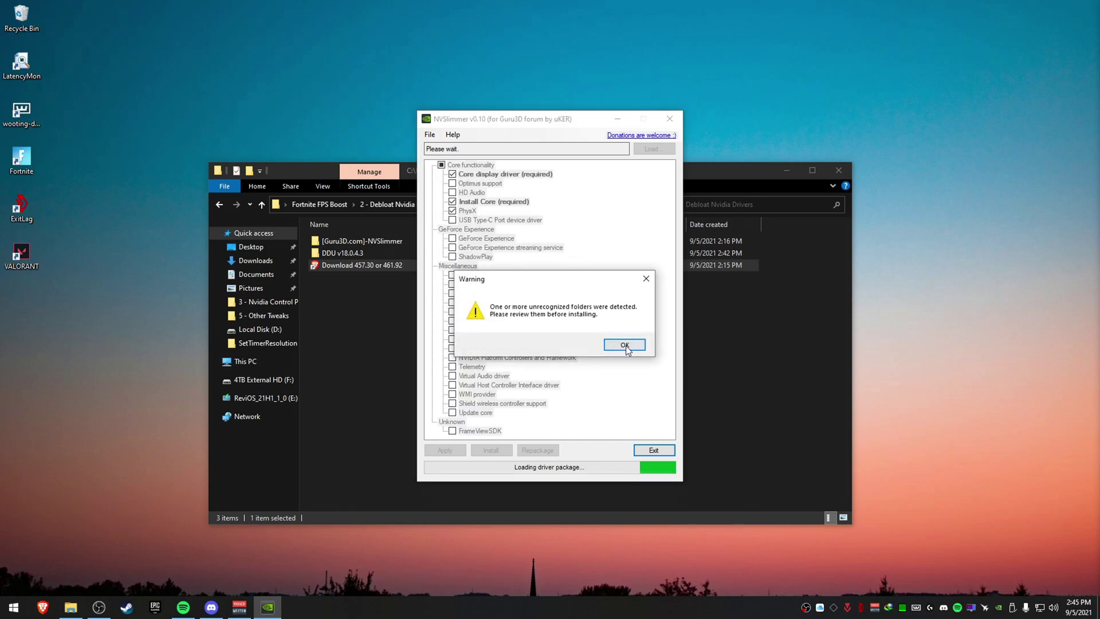
# Slim the 461.92 driver package to Core display driver, Install Core and PhysX by deleting all unselected modules
pyautogui.click(624, 345)
pyautogui.press('Return')
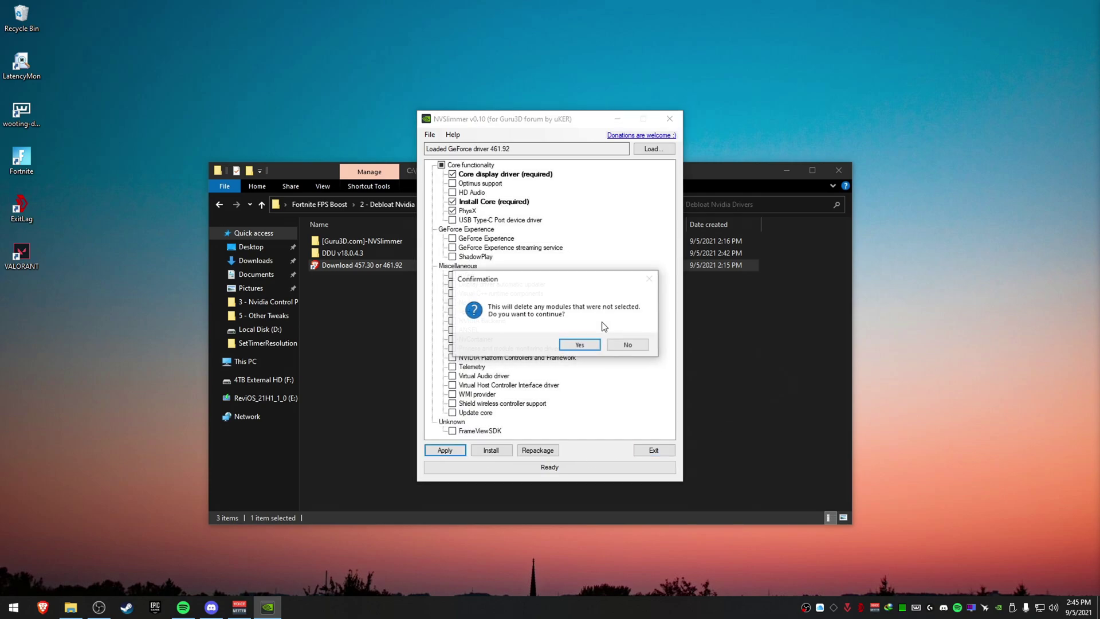
pyautogui.moveTo(538, 279); pyautogui.dragTo(671, 265)
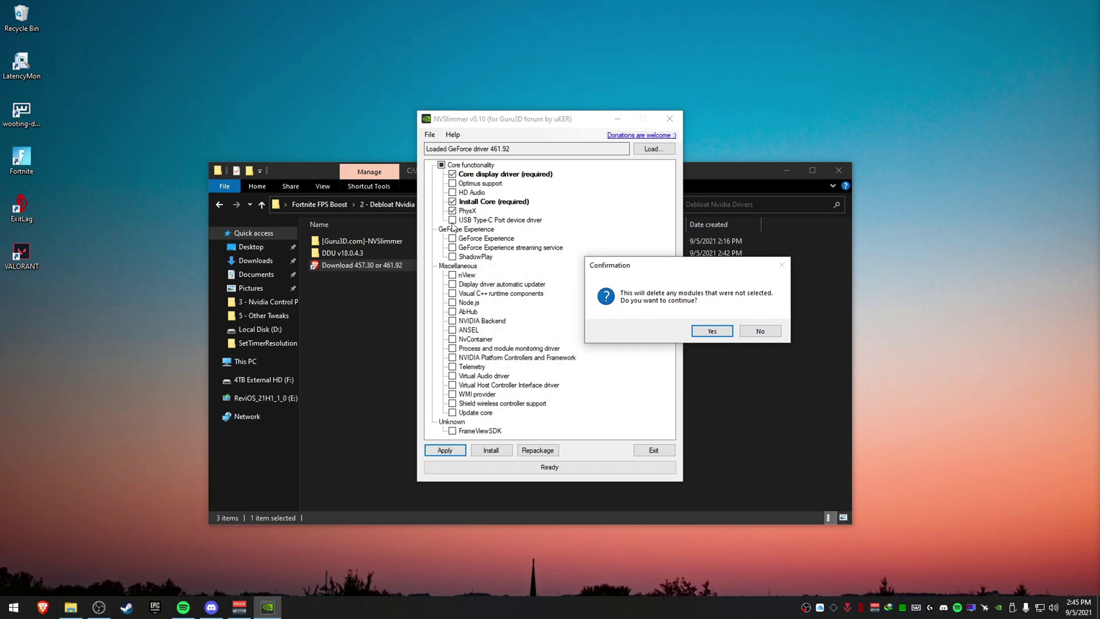
pyautogui.click(713, 330)
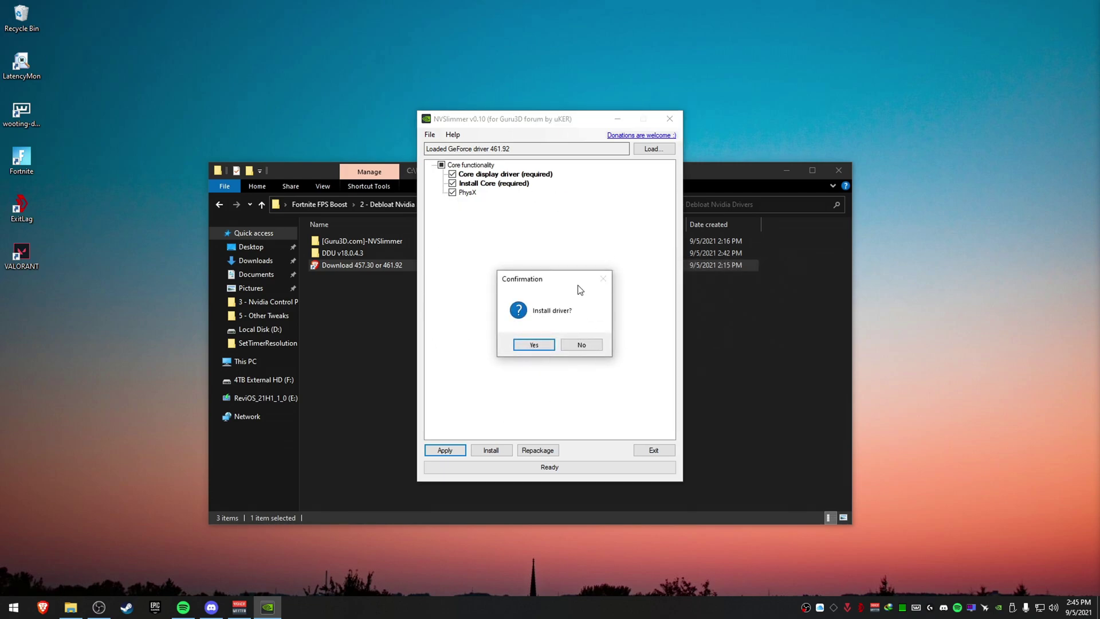
# Exit NVSlimmer without installing the driver and return to the Fortnite FPS Boost folder
pyautogui.click(580, 344)
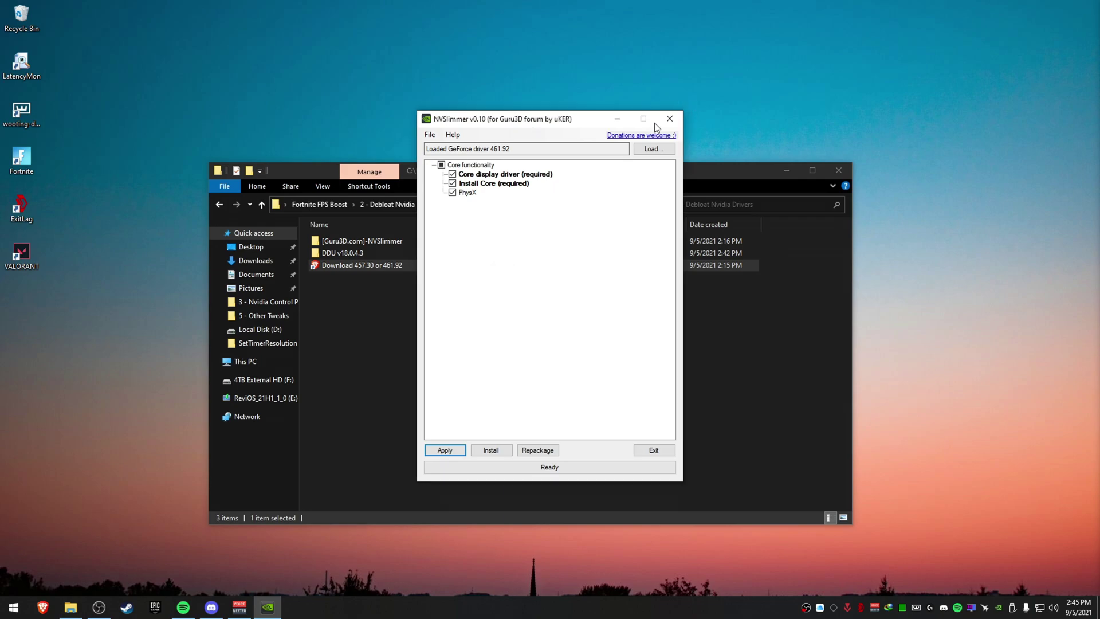
pyautogui.click(655, 450)
pyautogui.click(347, 204)
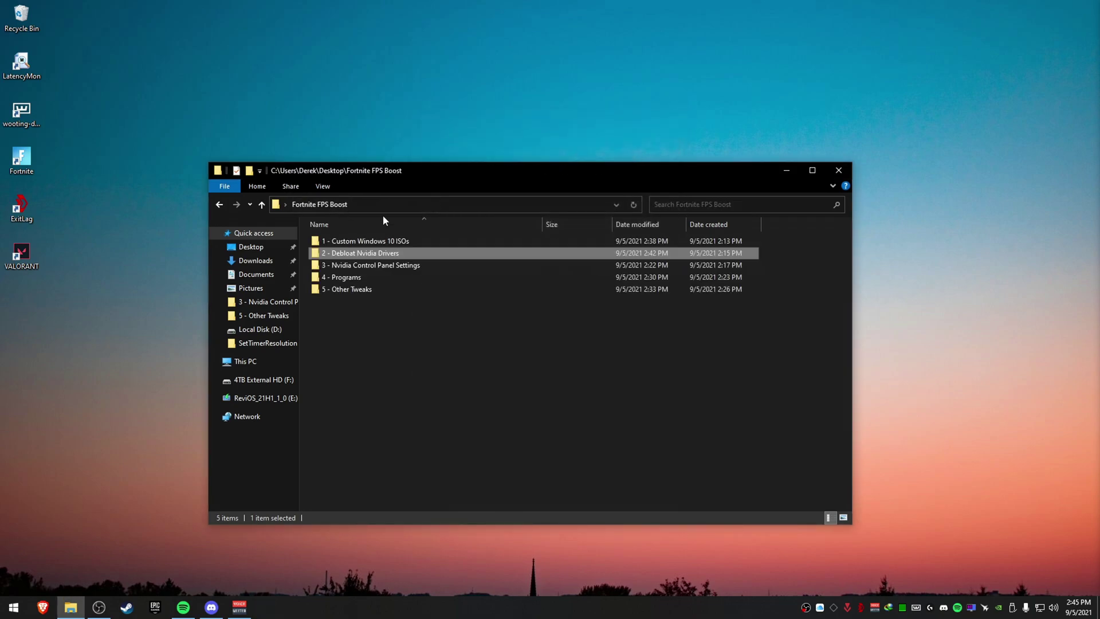
# Open the 3 - Nvidia Control Panel Settings folder, and launch NVIDIA Control Panel with the folder window minimized
pyautogui.click(394, 265)
pyautogui.rightClick(552, 289)
pyautogui.click(484, 201)
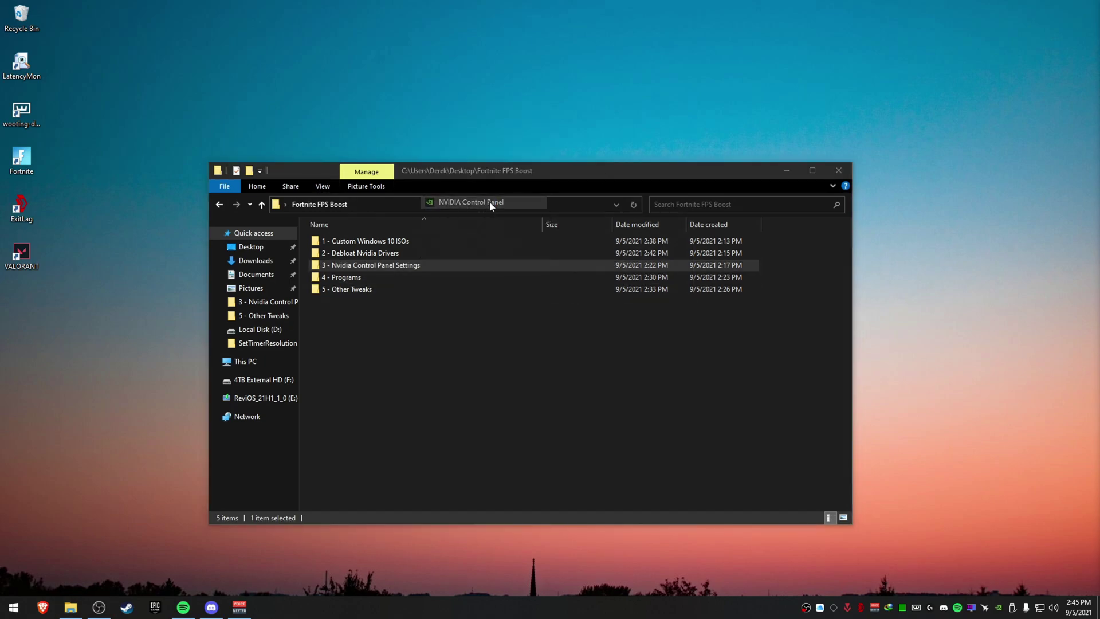
pyautogui.click(779, 167)
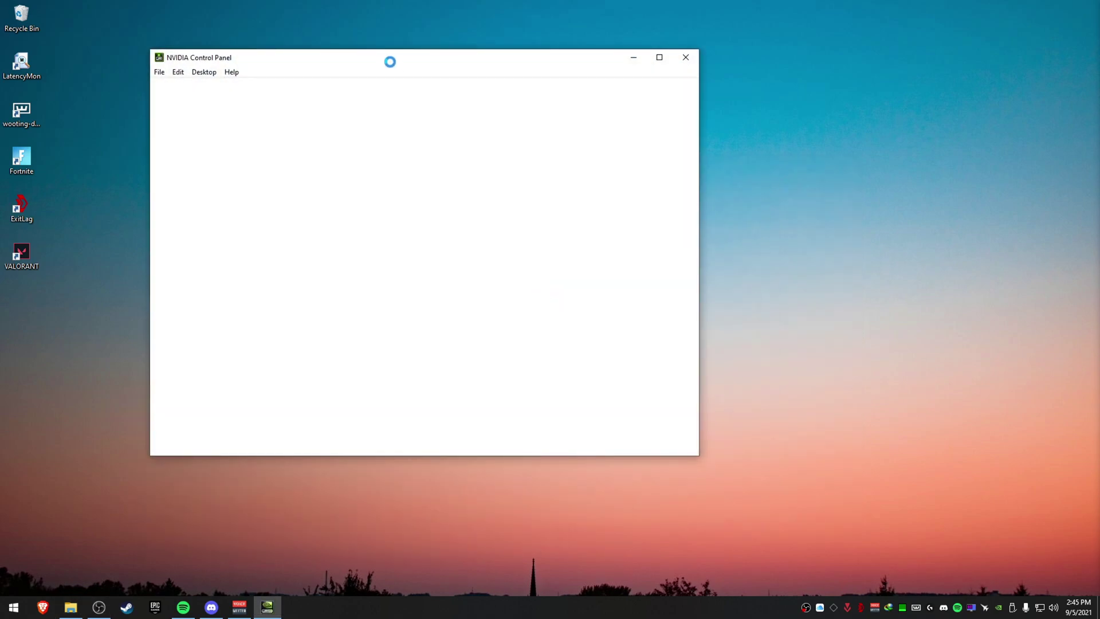
pyautogui.moveTo(428, 57); pyautogui.dragTo(487, 119)
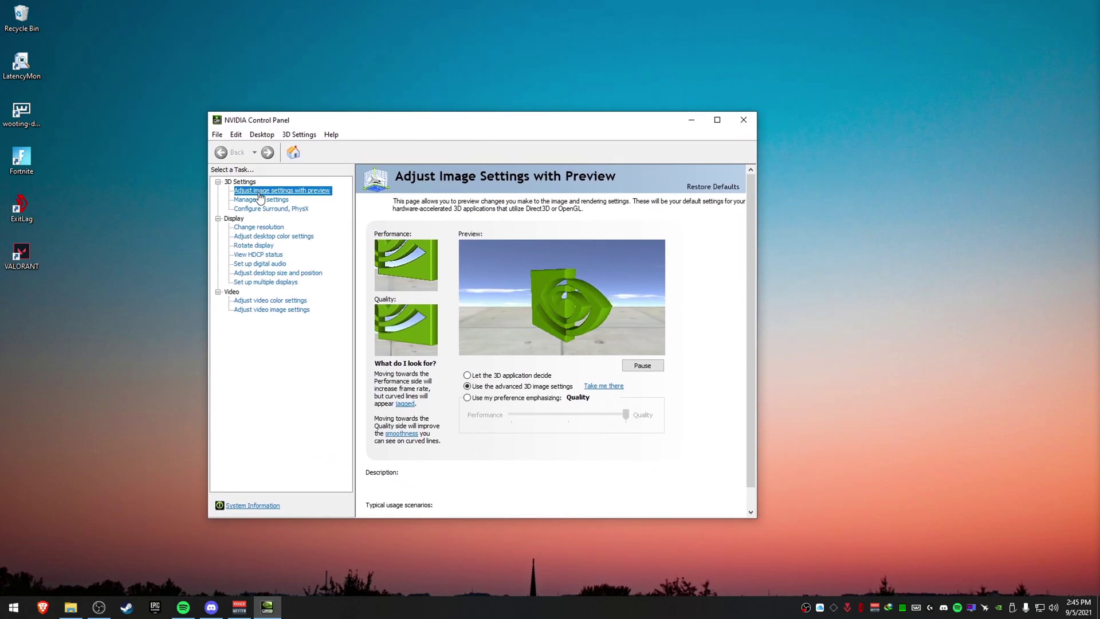
# Review the image settings preview option and the global 3D settings down to SILK Smoothness
pyautogui.moveTo(545, 391)
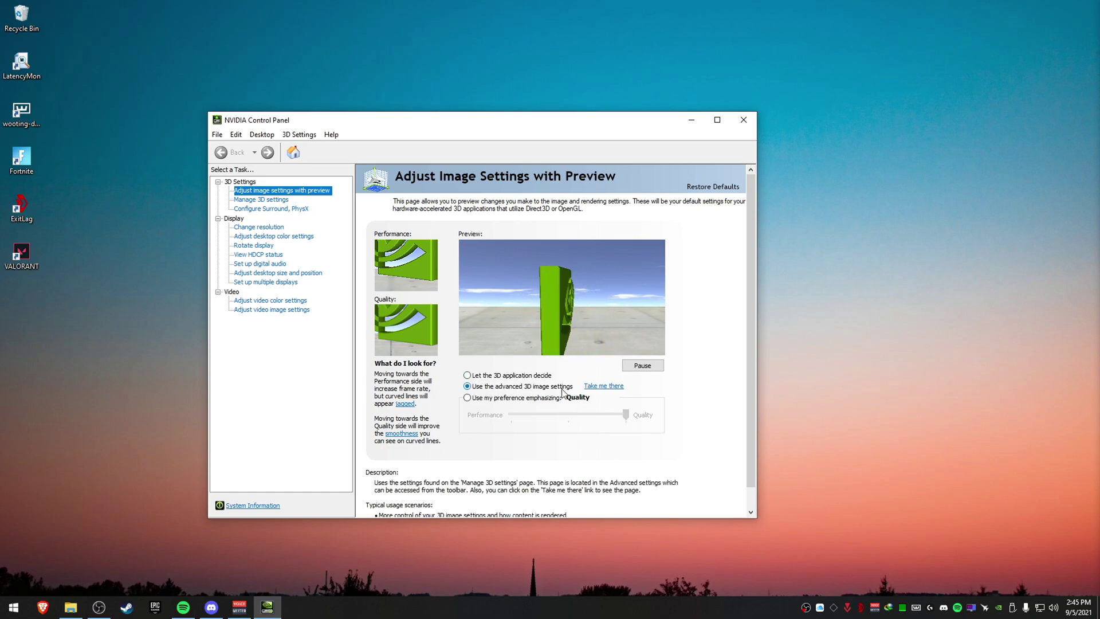
pyautogui.click(252, 209)
pyautogui.click(246, 199)
pyautogui.moveTo(653, 305); pyautogui.dragTo(670, 386)
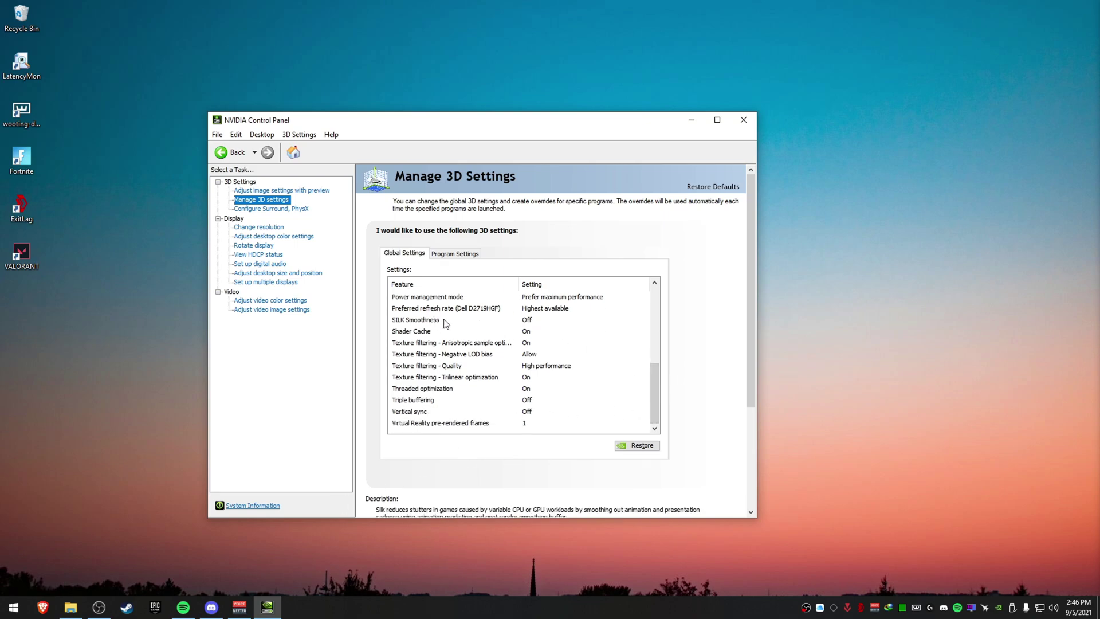
# Inspect the registry key and EnableRID61684 value of SILK Smoothness.reg in Notepad, and close the file unchanged
pyautogui.click(70, 607)
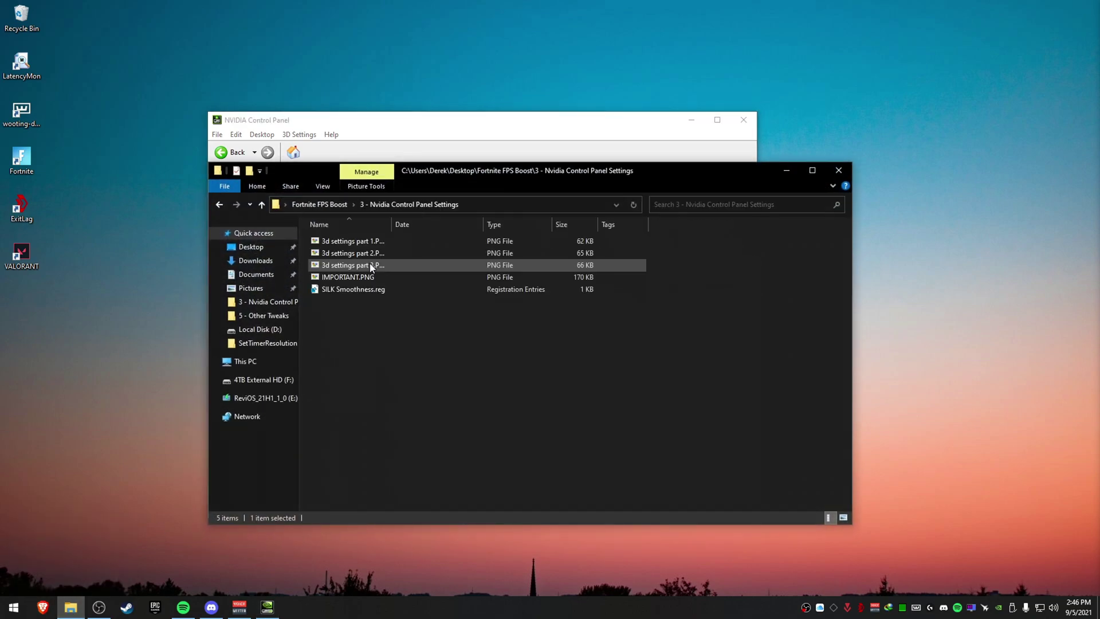
pyautogui.click(337, 293)
pyautogui.rightClick(377, 293)
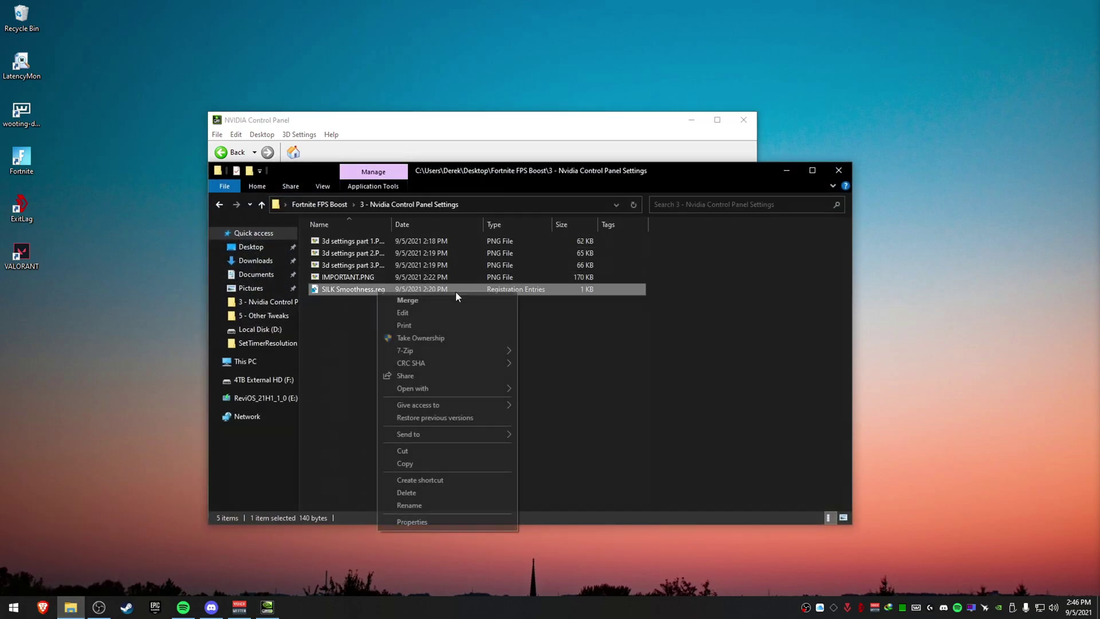
pyautogui.click(429, 312)
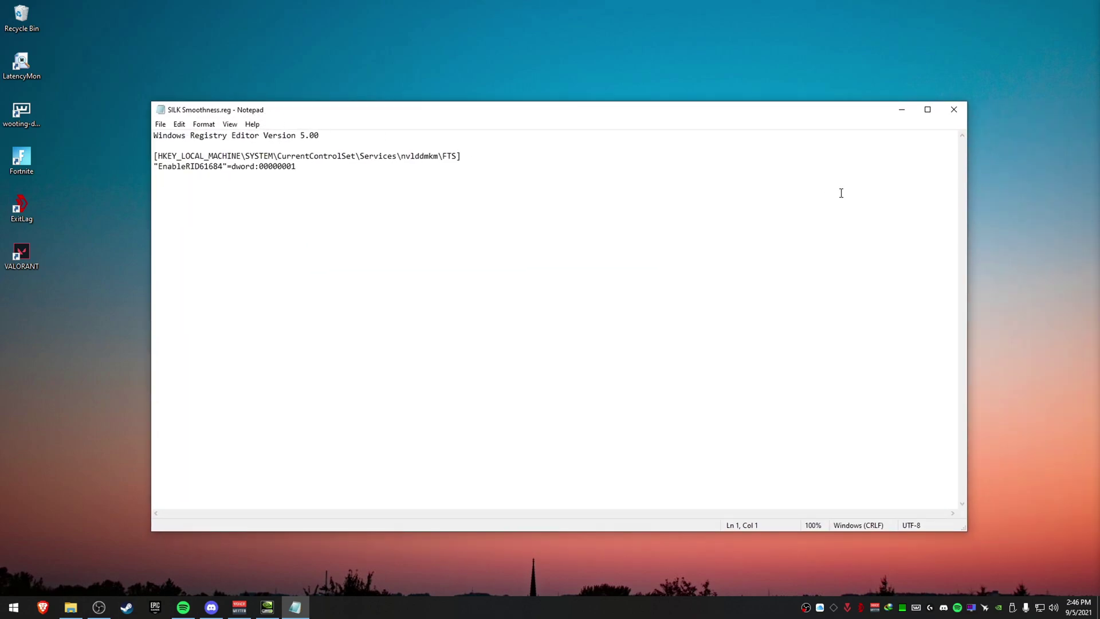
pyautogui.moveTo(971, 244); pyautogui.dragTo(882, 231)
pyautogui.moveTo(594, 114); pyautogui.dragTo(622, 125)
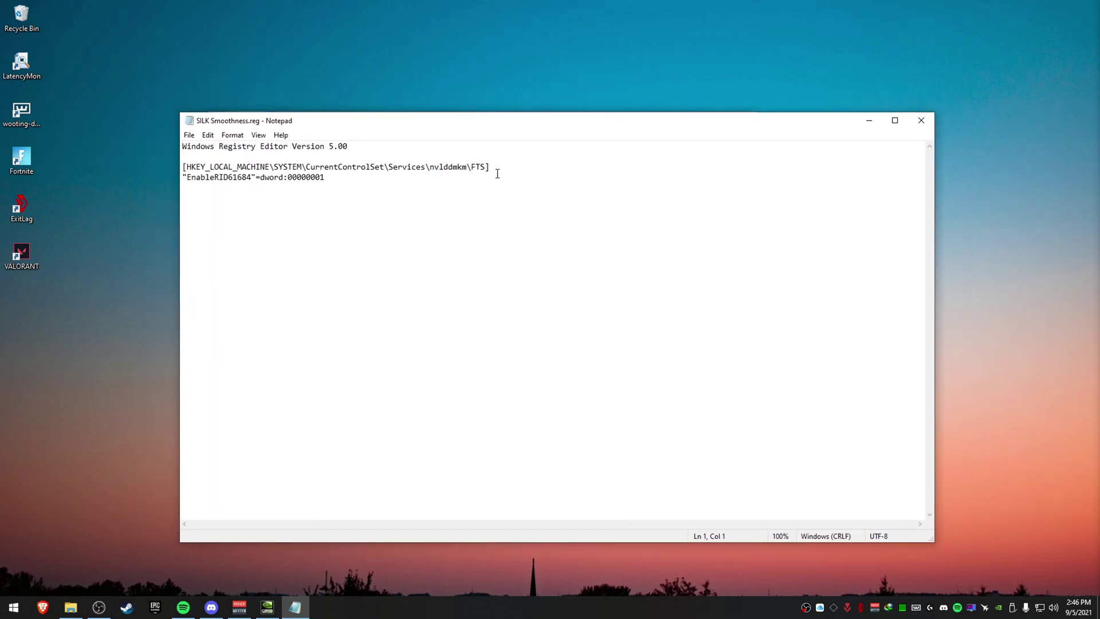
pyautogui.moveTo(475, 165); pyautogui.dragTo(182, 166)
pyautogui.click(308, 199)
pyautogui.moveTo(351, 179); pyautogui.dragTo(182, 177)
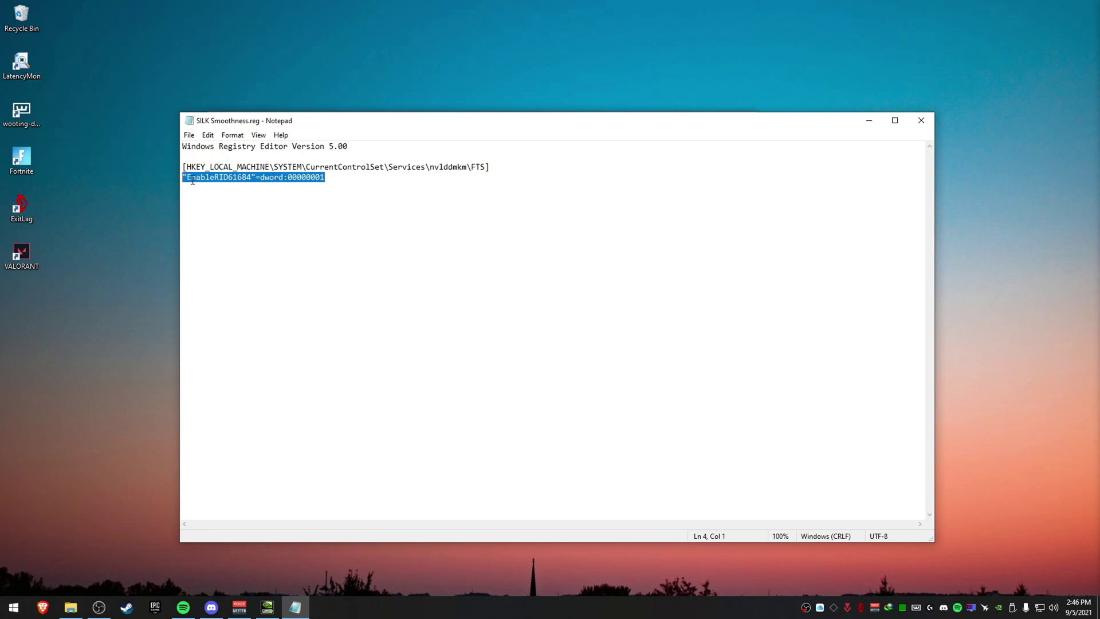
pyautogui.click(921, 120)
# Examine the SILK Smoothness description and its available levels in the global 3D settings, and close NVIDIA Control Panel unchanged
pyautogui.click(267, 607)
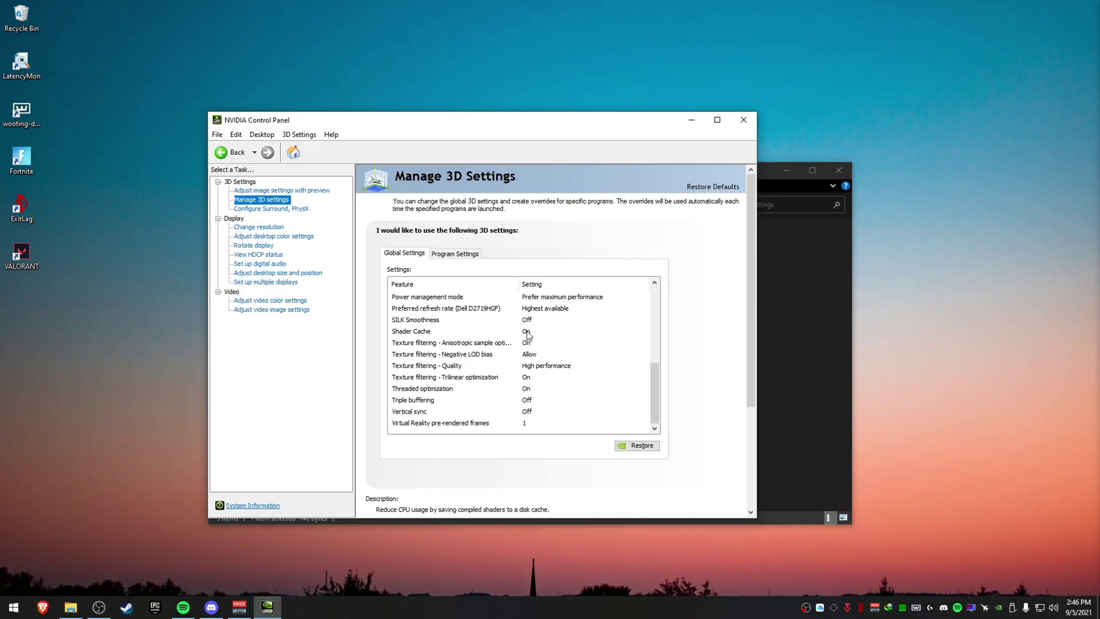
pyautogui.click(446, 320)
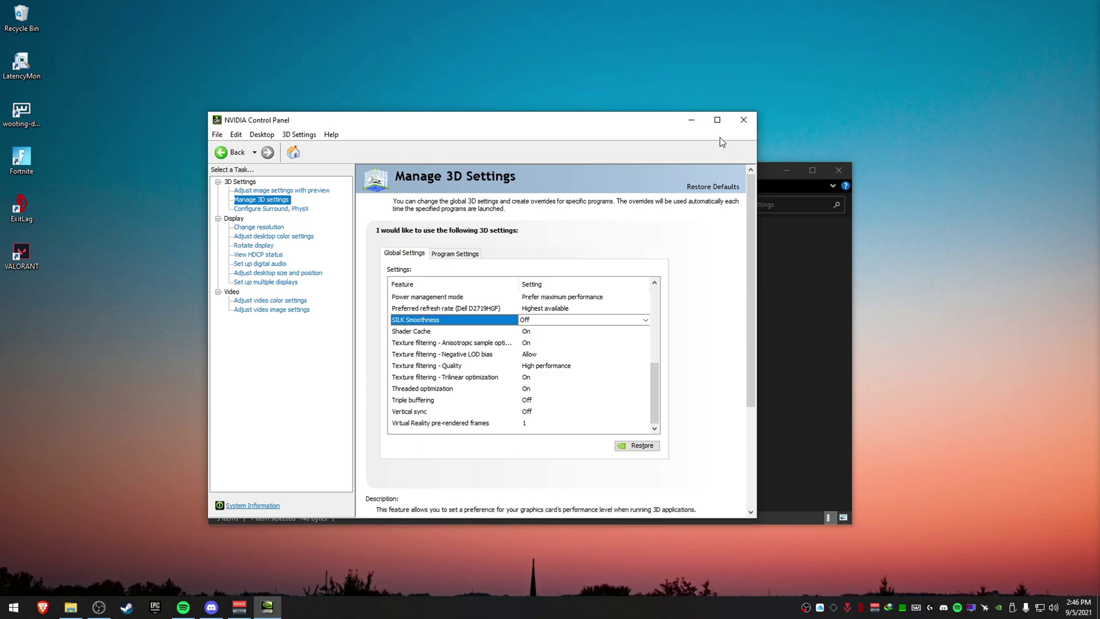
pyautogui.moveTo(622, 121); pyautogui.dragTo(604, 78)
pyautogui.scroll(-2, 644, 463)
pyautogui.moveTo(463, 249)
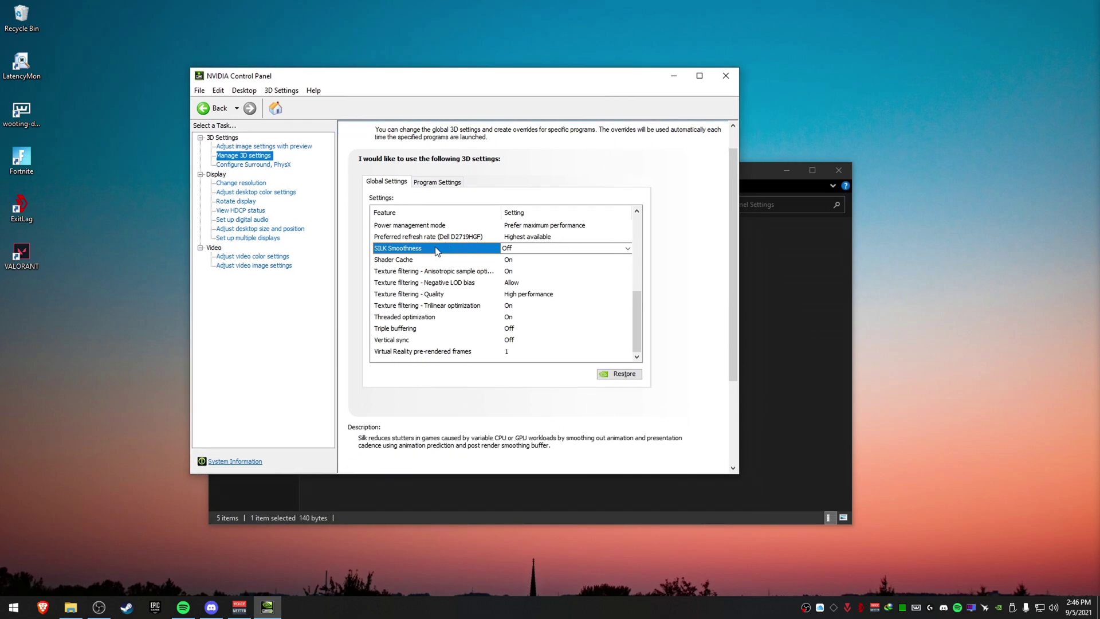
pyautogui.click(627, 248)
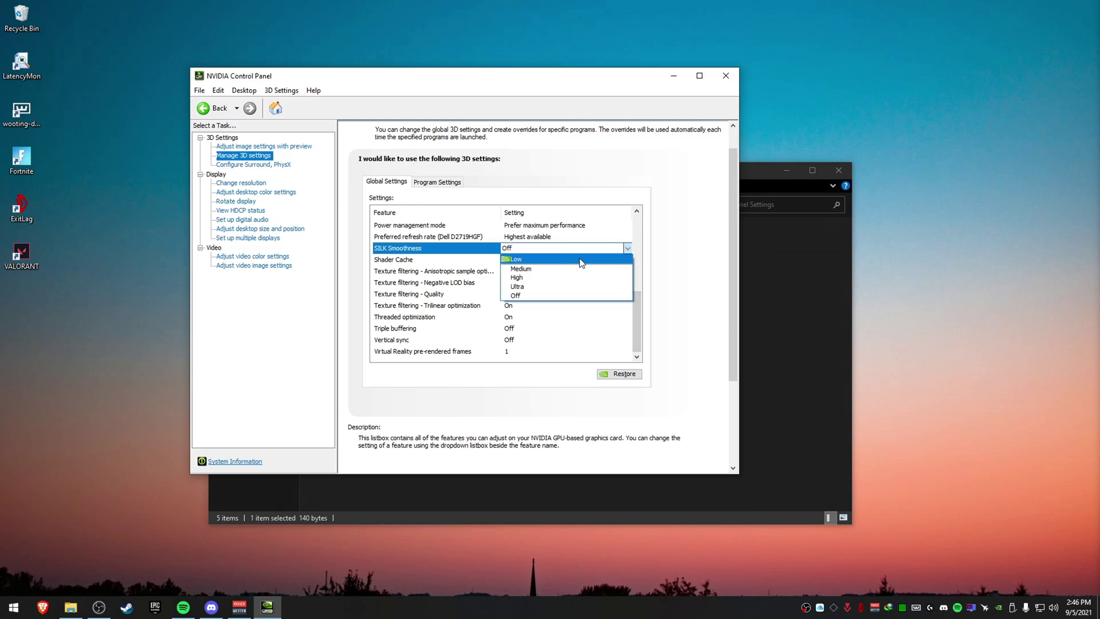
pyautogui.click(627, 249)
pyautogui.click(726, 75)
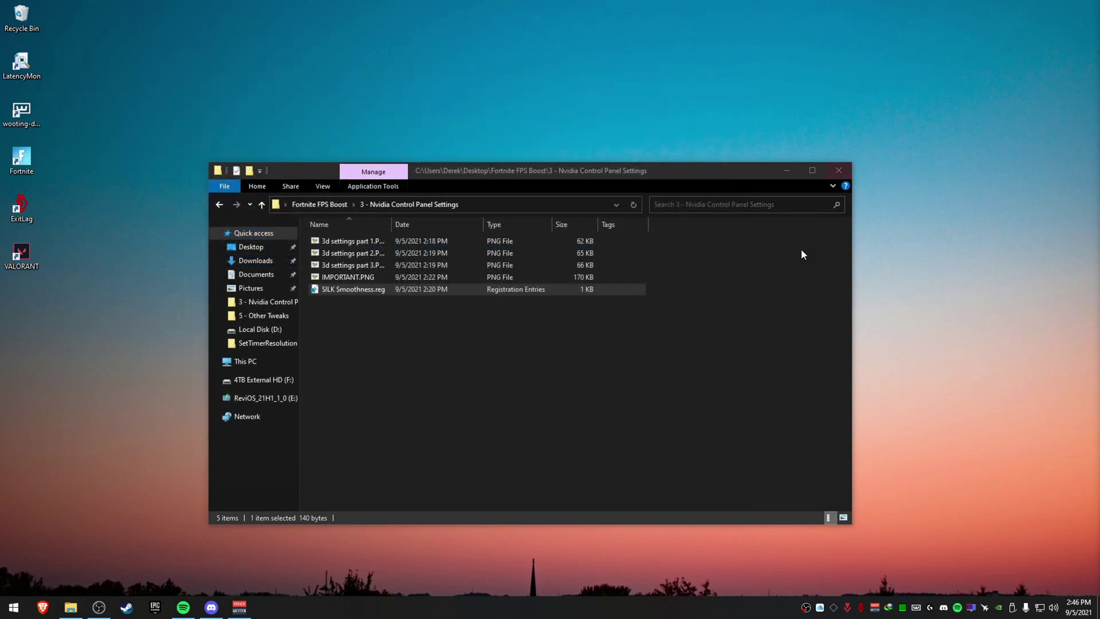
# Reopen NVIDIA Control Panel to check the resolution, refresh rate and desktop color settings, and close it
pyautogui.rightClick(467, 106)
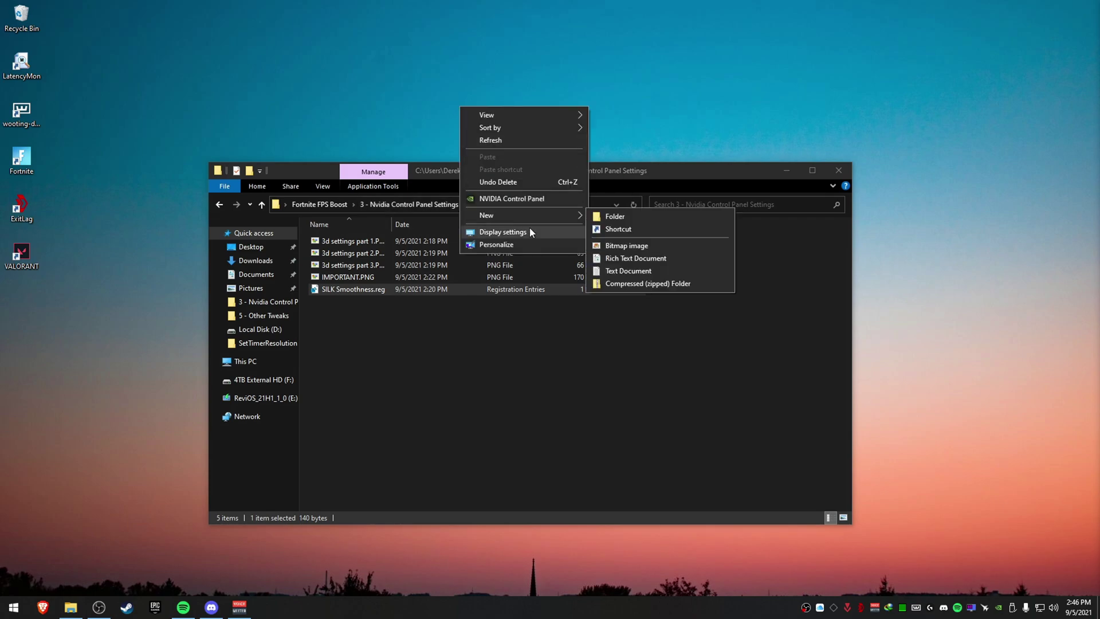
pyautogui.click(577, 260)
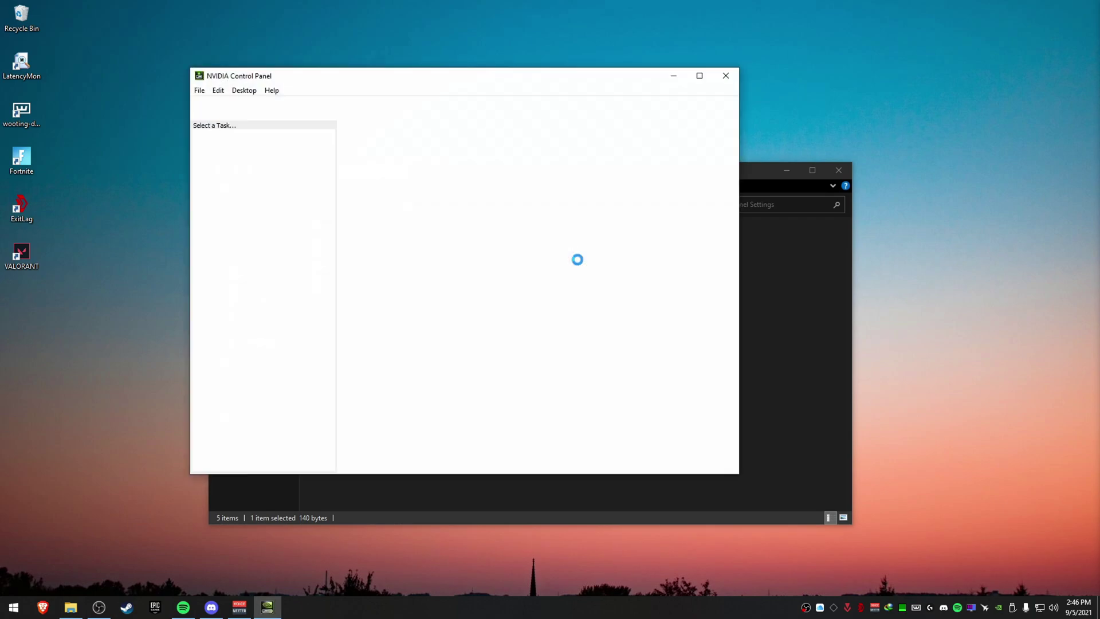
pyautogui.click(242, 183)
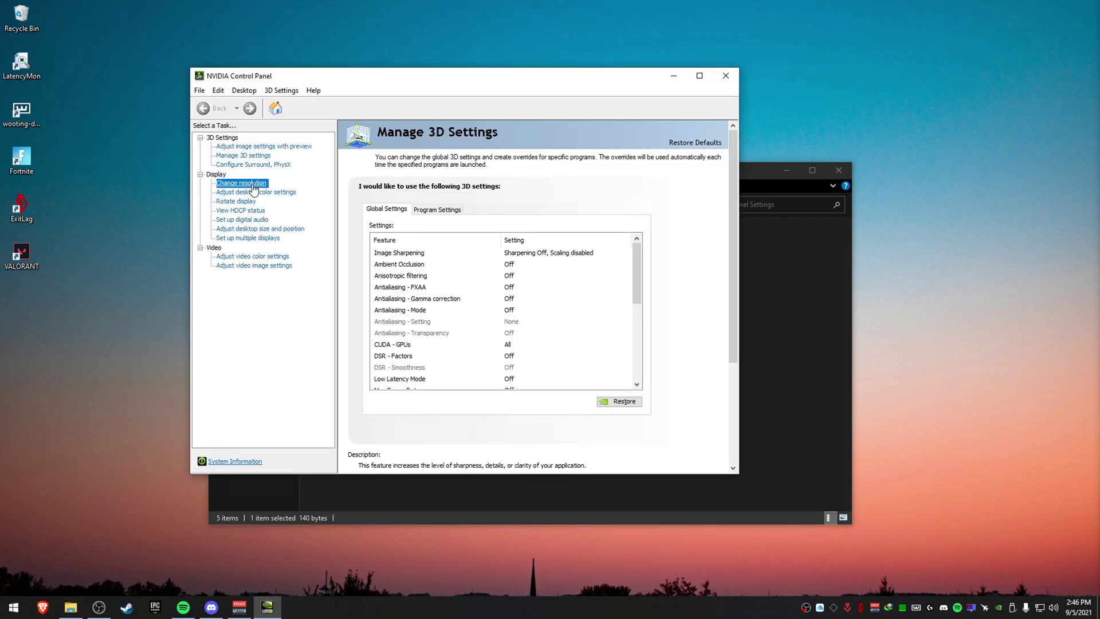
pyautogui.moveTo(499, 344); pyautogui.dragTo(495, 357)
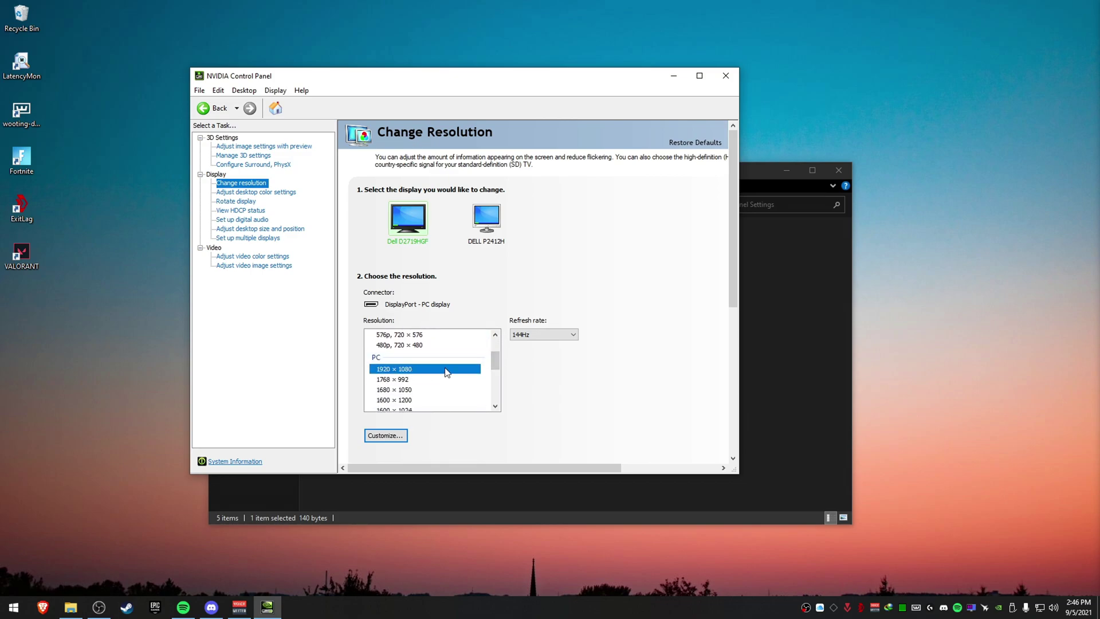
pyautogui.click(546, 337)
pyautogui.click(264, 193)
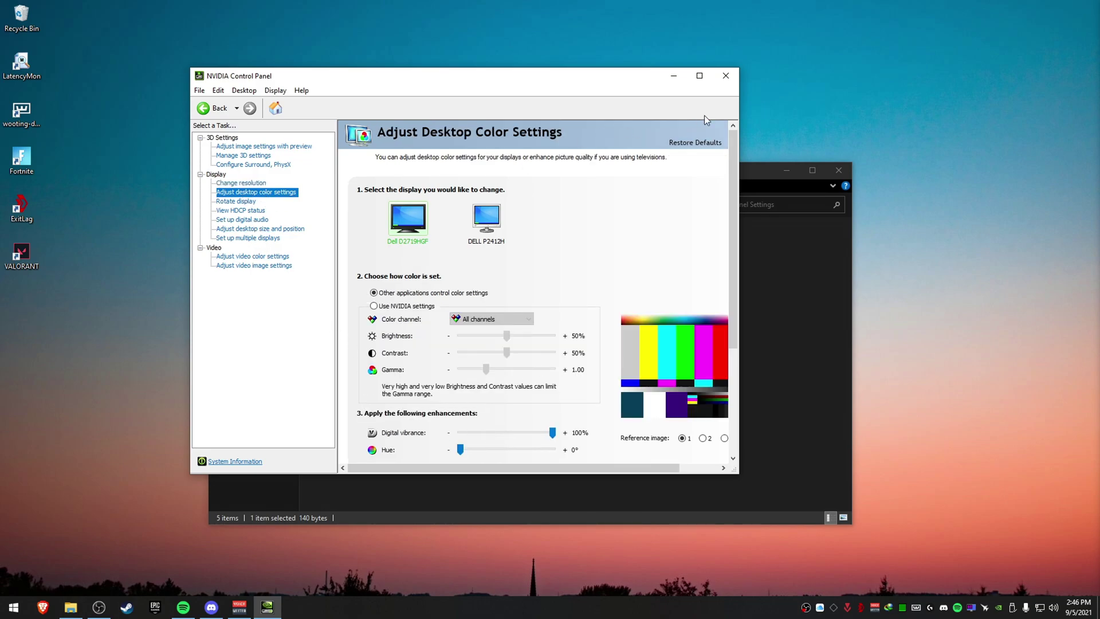
pyautogui.click(725, 75)
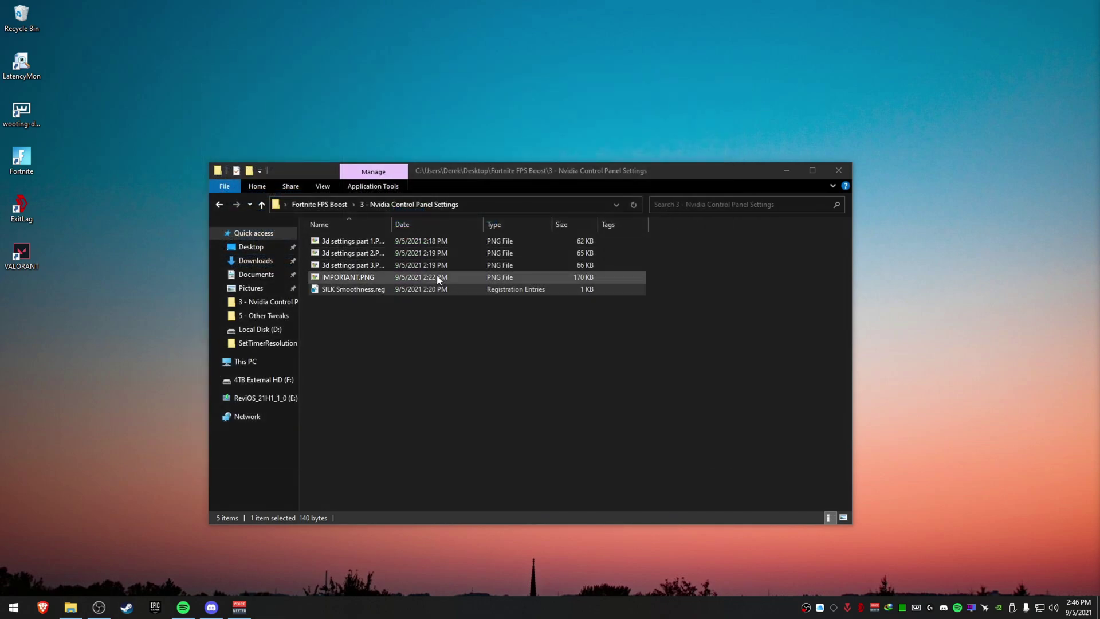
# Open readme.txt from the SetTimerResolution folder in 4 - Programs and arrange it so both windows can be seen
pyautogui.click(343, 205)
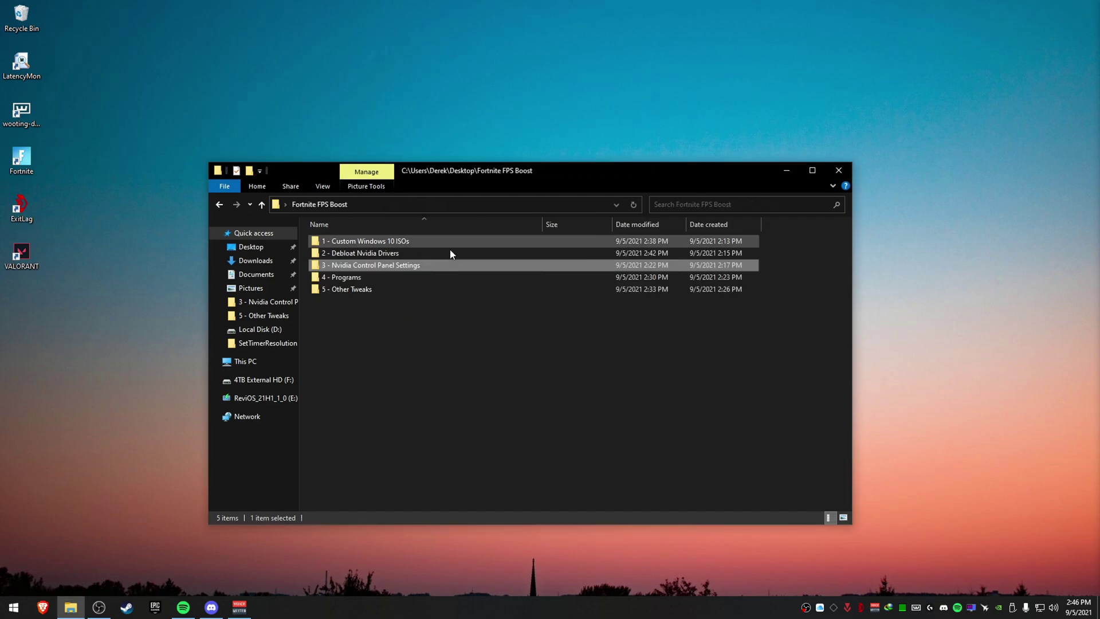
pyautogui.doubleClick(356, 276)
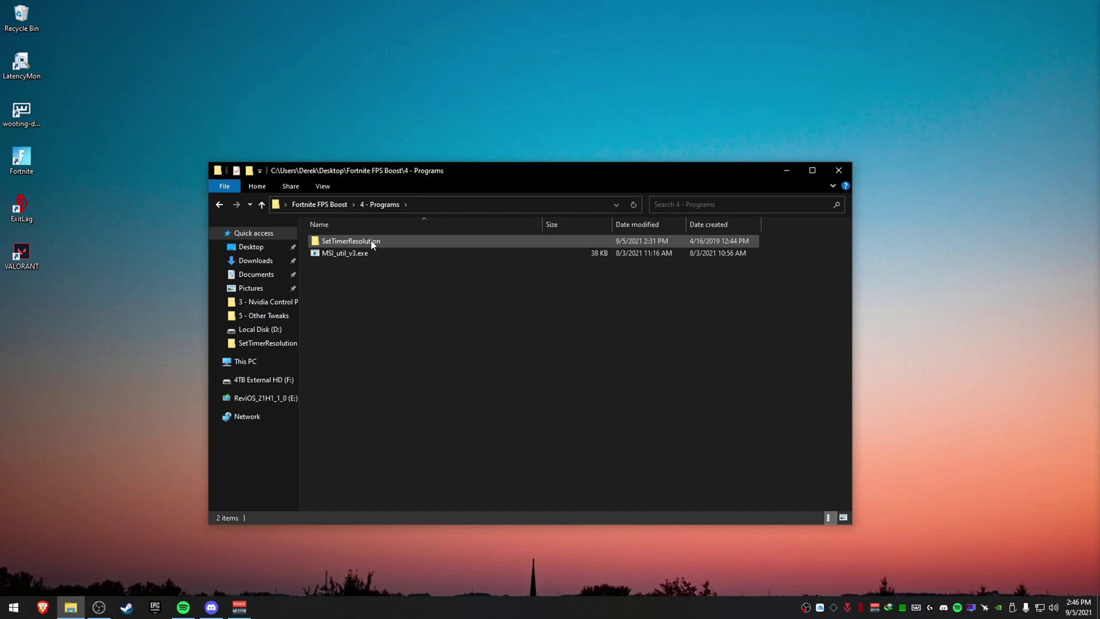
pyautogui.doubleClick(370, 244)
pyautogui.doubleClick(367, 240)
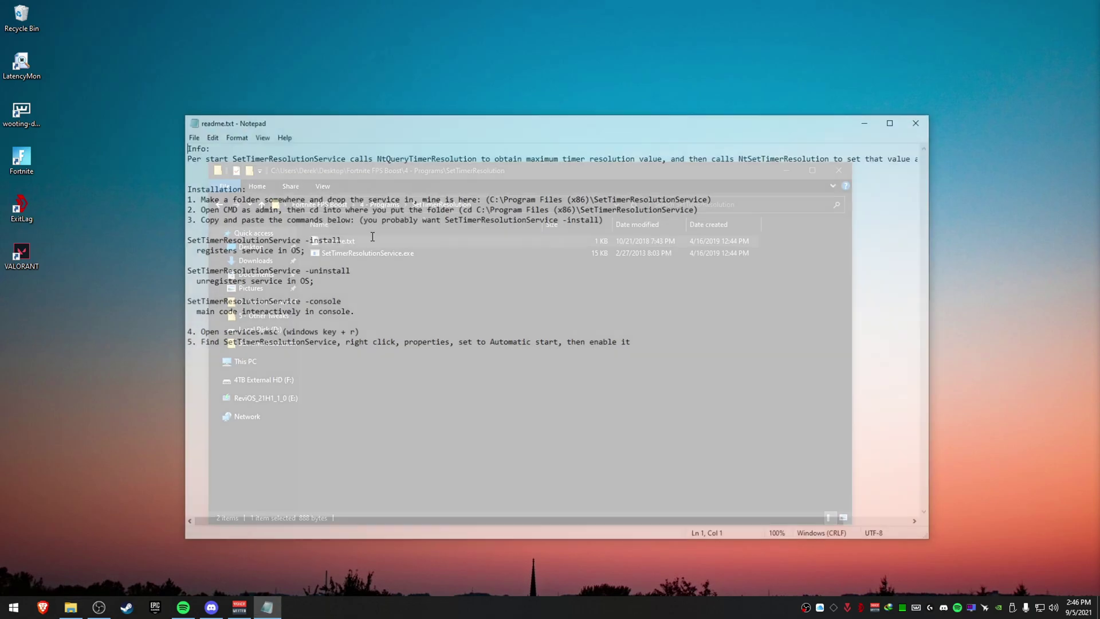
pyautogui.moveTo(378, 123); pyautogui.dragTo(203, 12)
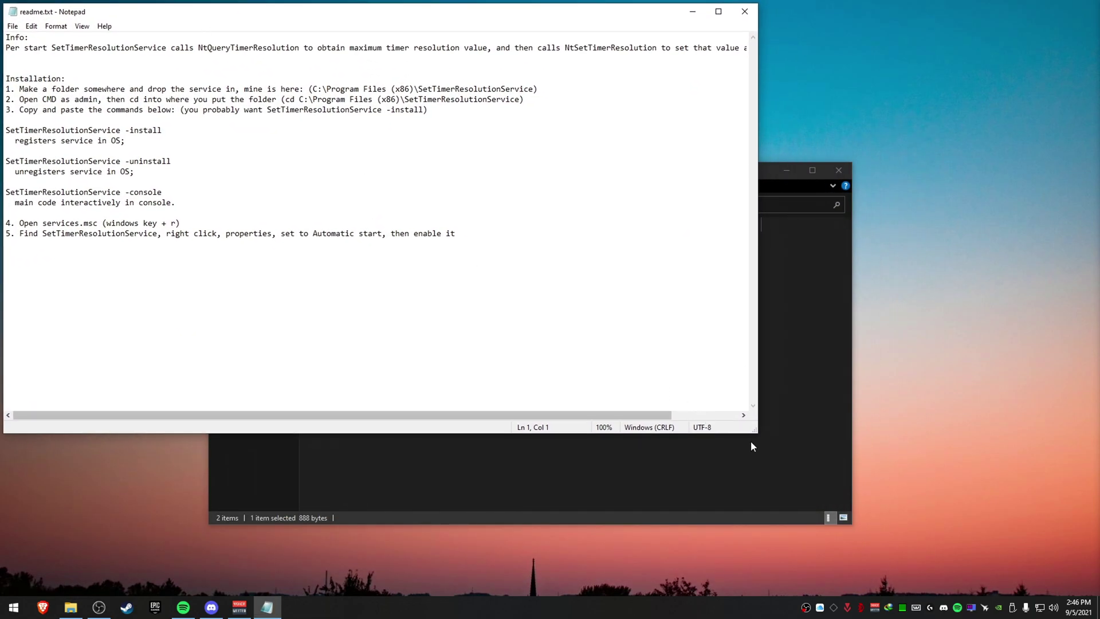
pyautogui.click(747, 442)
pyautogui.moveTo(565, 167); pyautogui.dragTo(659, 212)
# Show the full path of the SetTimerResolution folder that contains SetTimerResolutionService.exe
pyautogui.click(475, 300)
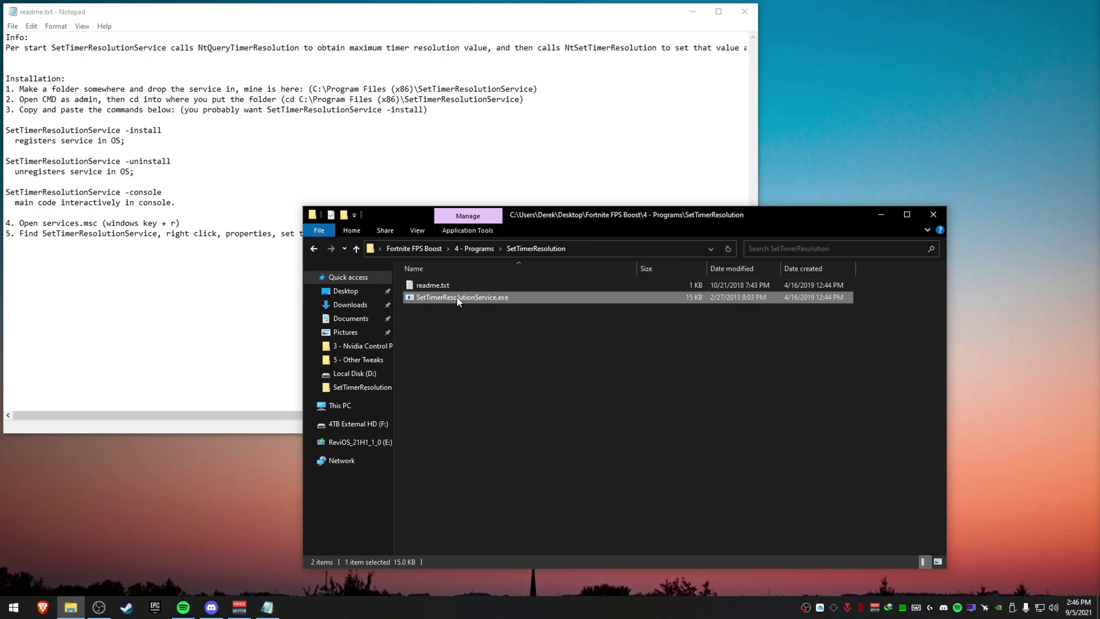
pyautogui.click(605, 249)
pyautogui.moveTo(613, 251); pyautogui.dragTo(376, 250)
pyautogui.click(629, 251)
pyautogui.click(639, 340)
pyautogui.click(605, 249)
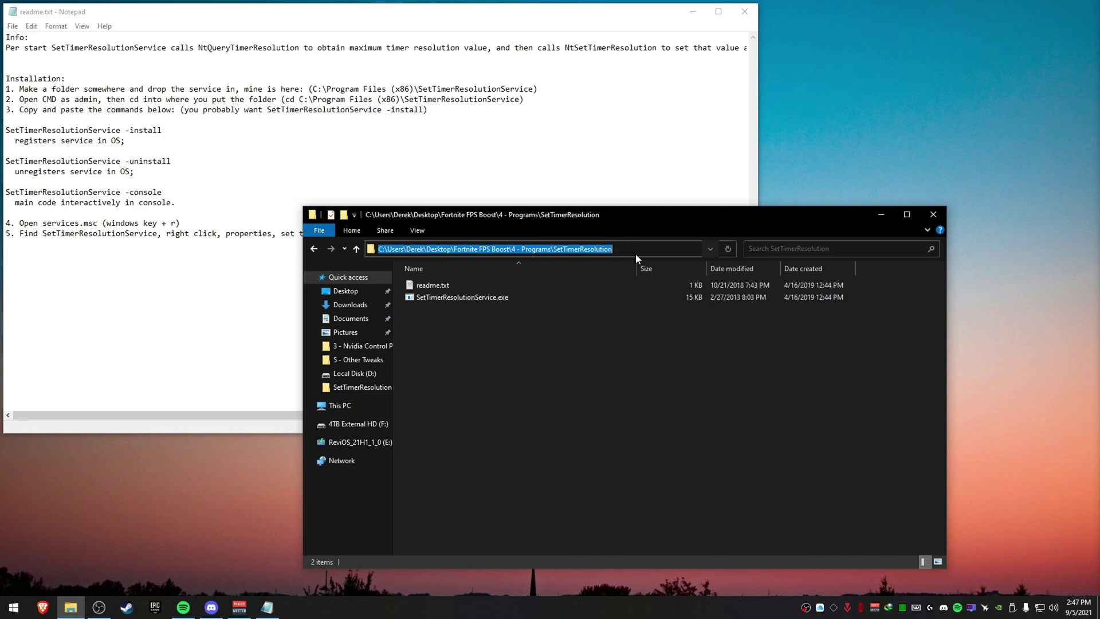
pyautogui.click(548, 325)
# Copy SetTimerResolutionService.exe from the SetTimerResolution folder and select the file of that name in the Documents folder
pyautogui.click(525, 298)
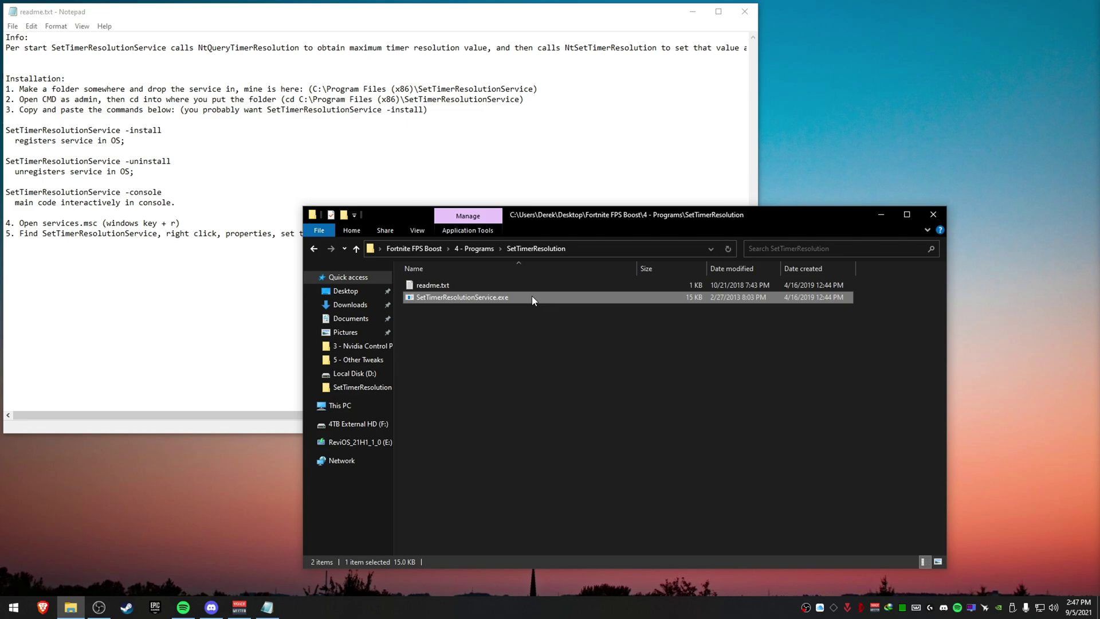
pyautogui.rightClick(531, 296)
pyautogui.click(585, 467)
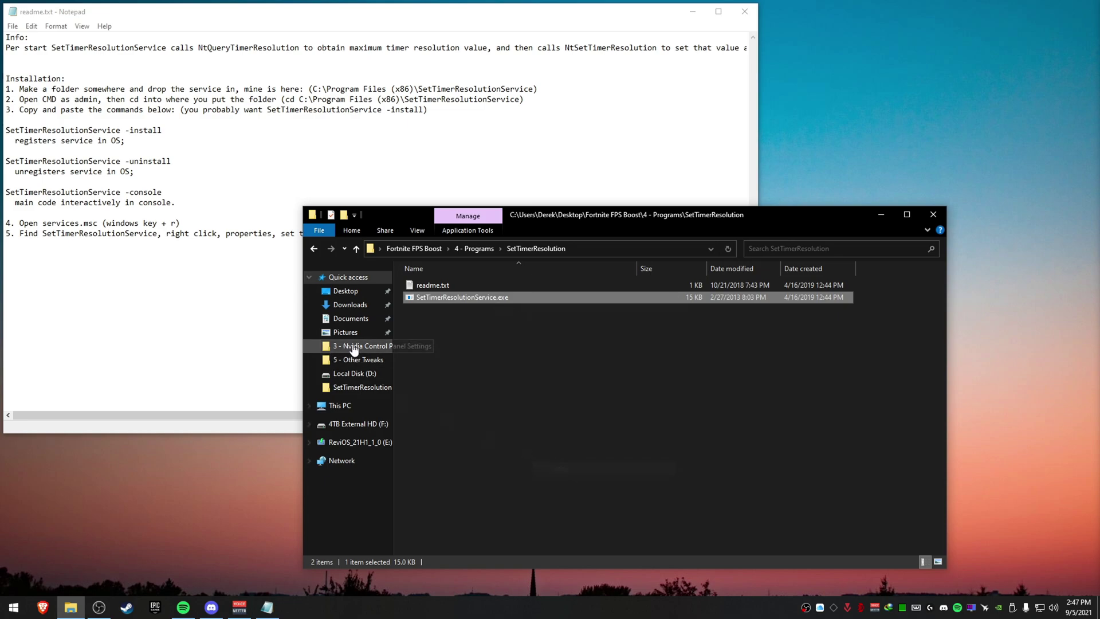
pyautogui.click(367, 318)
pyautogui.click(458, 323)
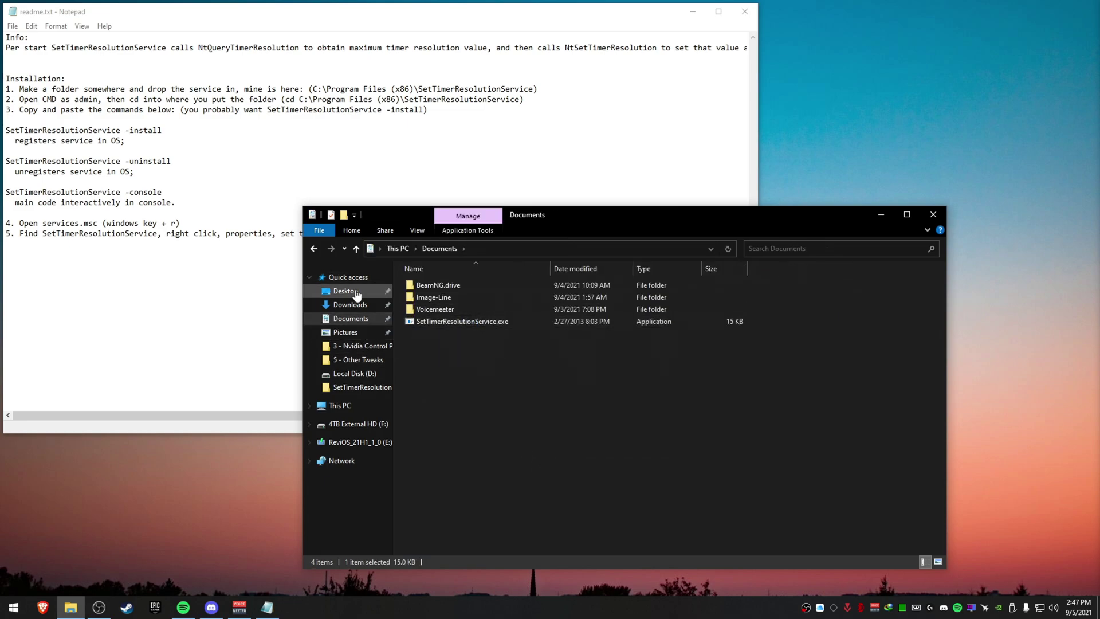
# Open a Command Prompt in the Documents folder and move its window clear of the readme.txt instructions
pyautogui.click(504, 249)
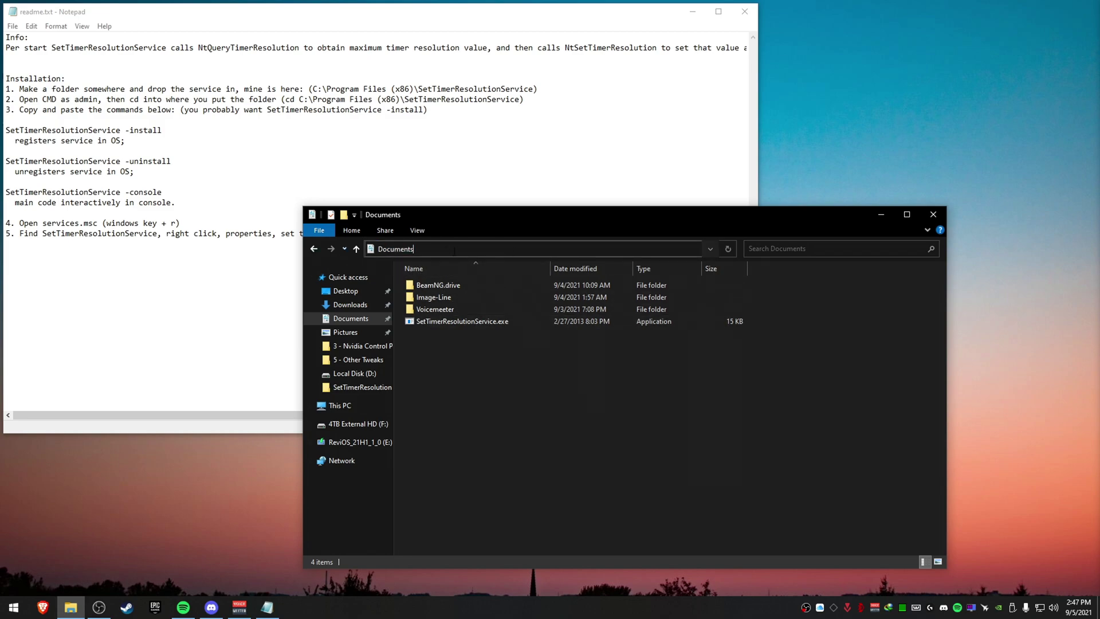
pyautogui.write('cmd')
pyautogui.press('Return')
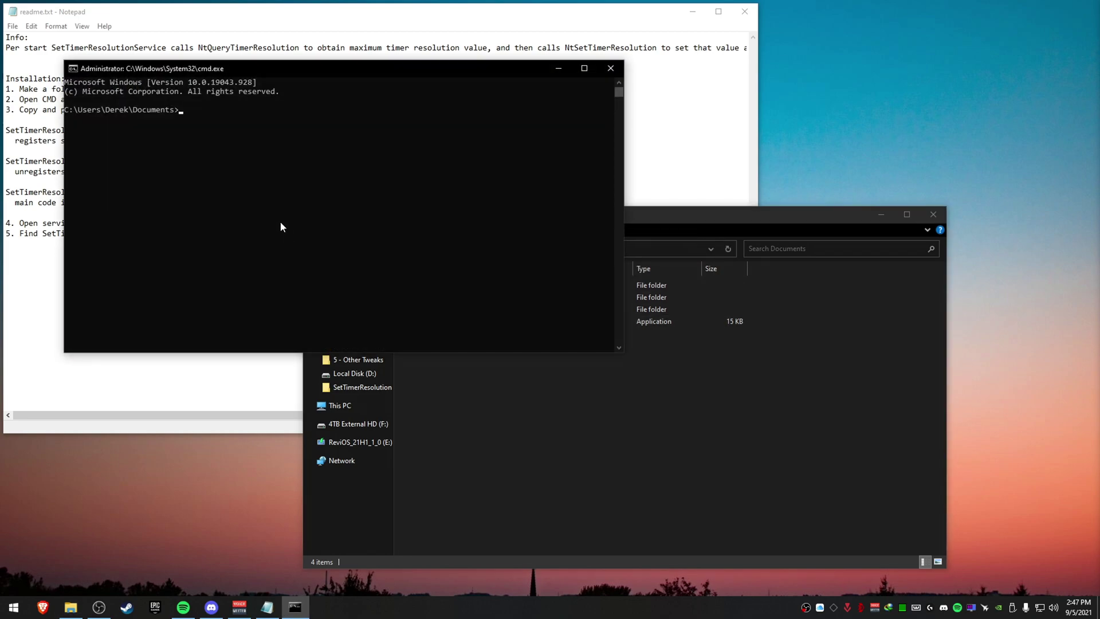
pyautogui.moveTo(257, 69); pyautogui.dragTo(611, 232)
# Copy the SetTimerResolutionService -install lines from readme.txt, run them in the Command Prompt, and close it
pyautogui.click(143, 143)
pyautogui.moveTo(143, 143); pyautogui.dragTo(8, 132)
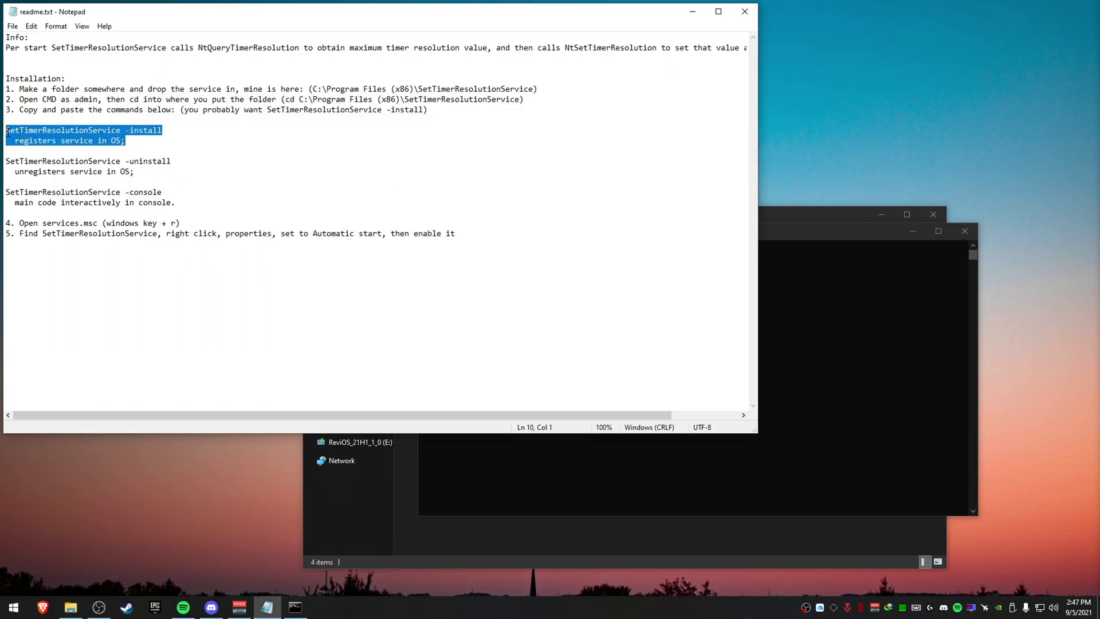
pyautogui.hotkey('alt', 'Tab')
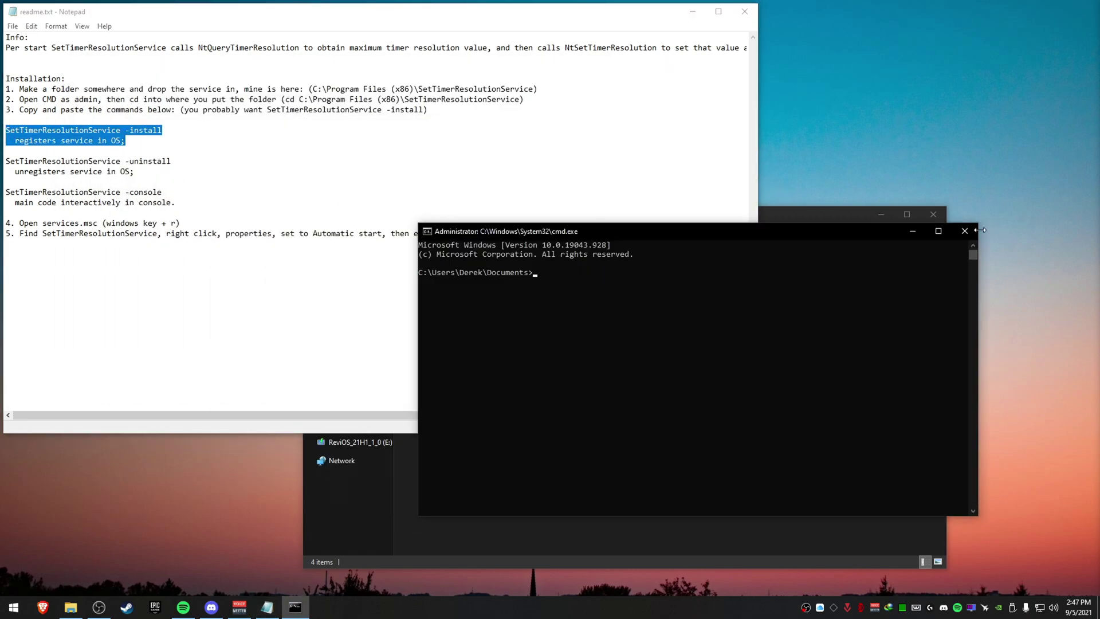
pyautogui.rightClick(536, 264)
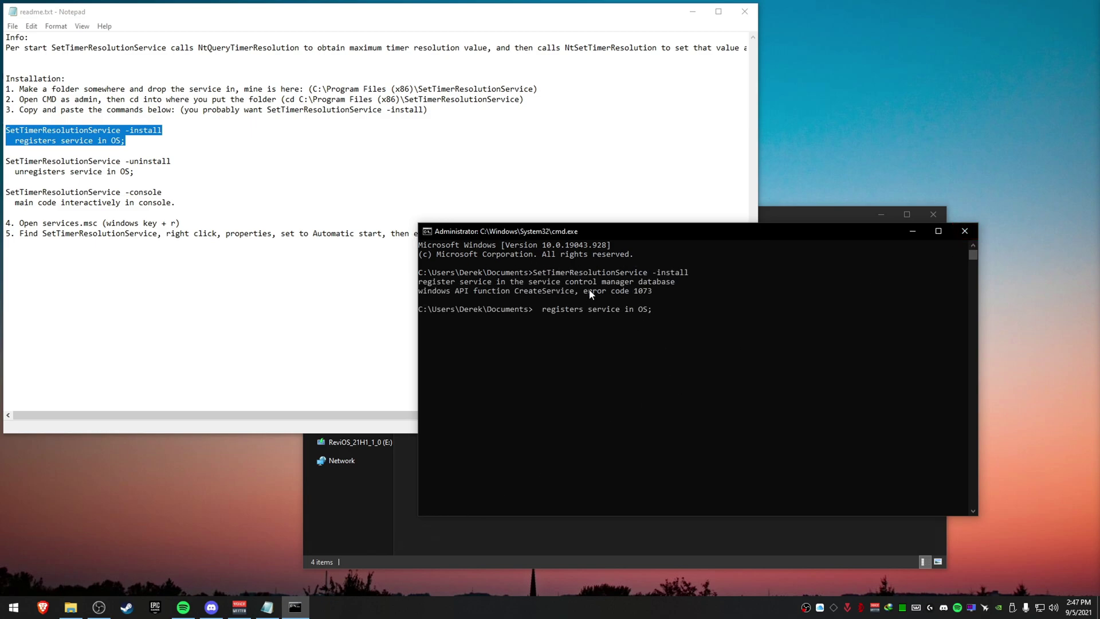
pyautogui.moveTo(682, 311); pyautogui.dragTo(736, 318)
pyautogui.click(737, 319)
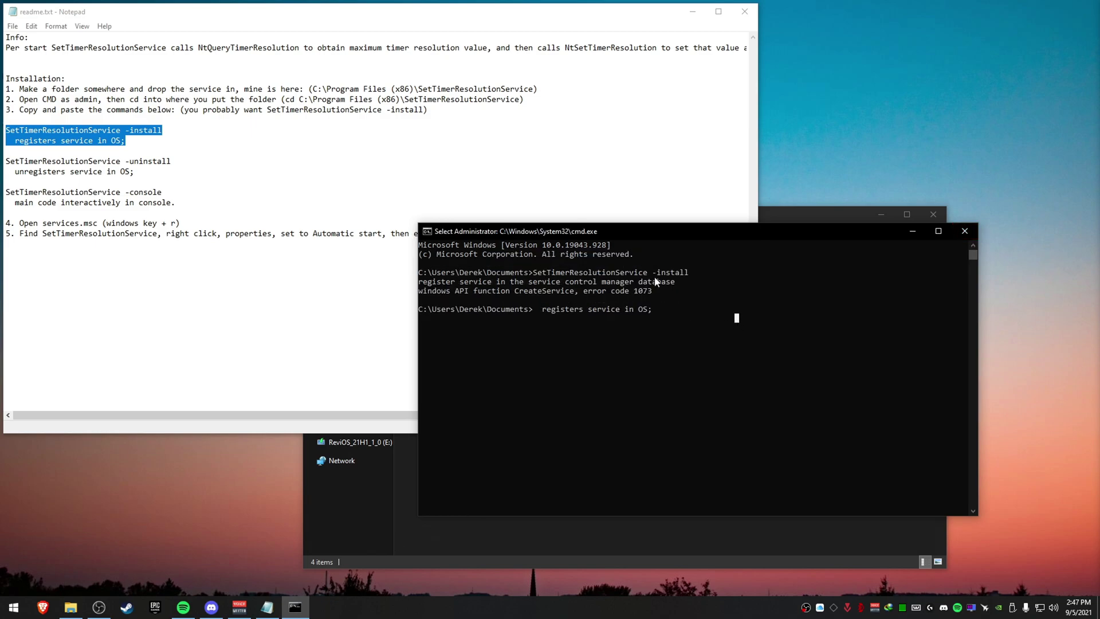
pyautogui.click(964, 231)
# Open Windows Services and find the Set Timer Resolution service in the list
pyautogui.press('super')
pyautogui.write('services')
pyautogui.press('Return')
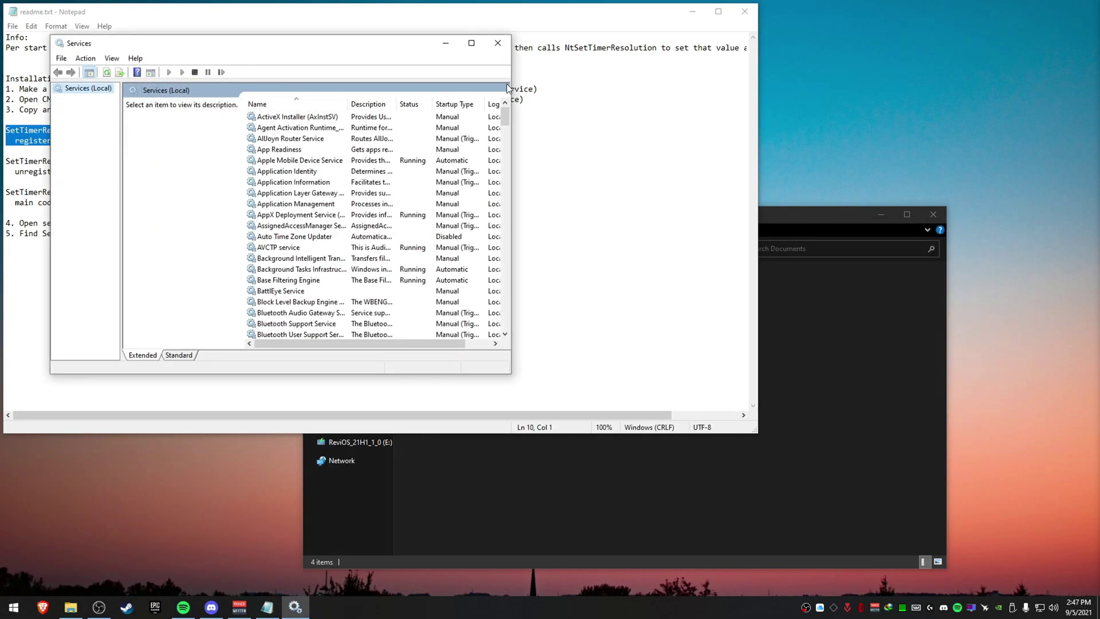
pyautogui.moveTo(507, 125); pyautogui.dragTo(508, 277)
pyautogui.scroll(4, 331, 226)
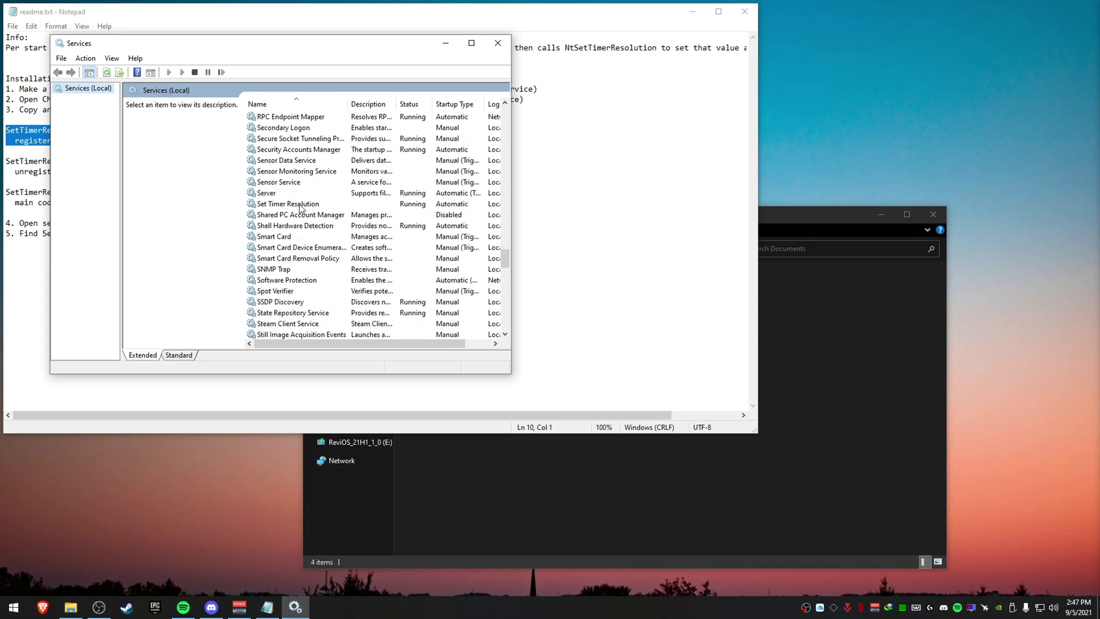
# Set the Set Timer Resolution service's startup type to Automatic in its properties and close Services
pyautogui.click(409, 205)
pyautogui.rightClick(274, 206)
pyautogui.click(298, 303)
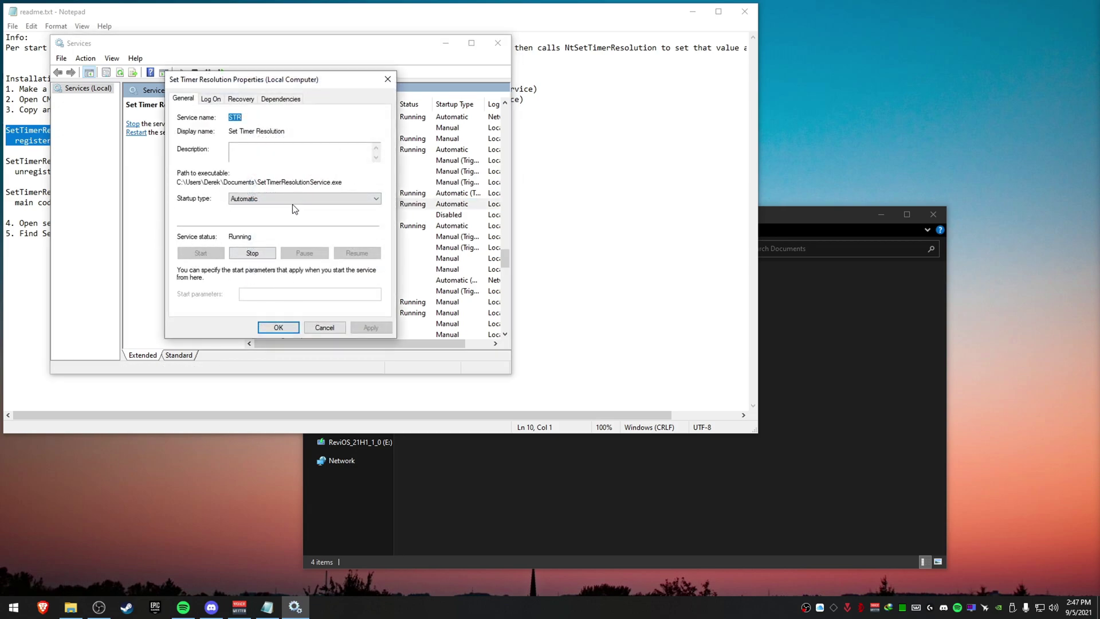
pyautogui.click(286, 198)
pyautogui.click(260, 201)
pyautogui.click(278, 327)
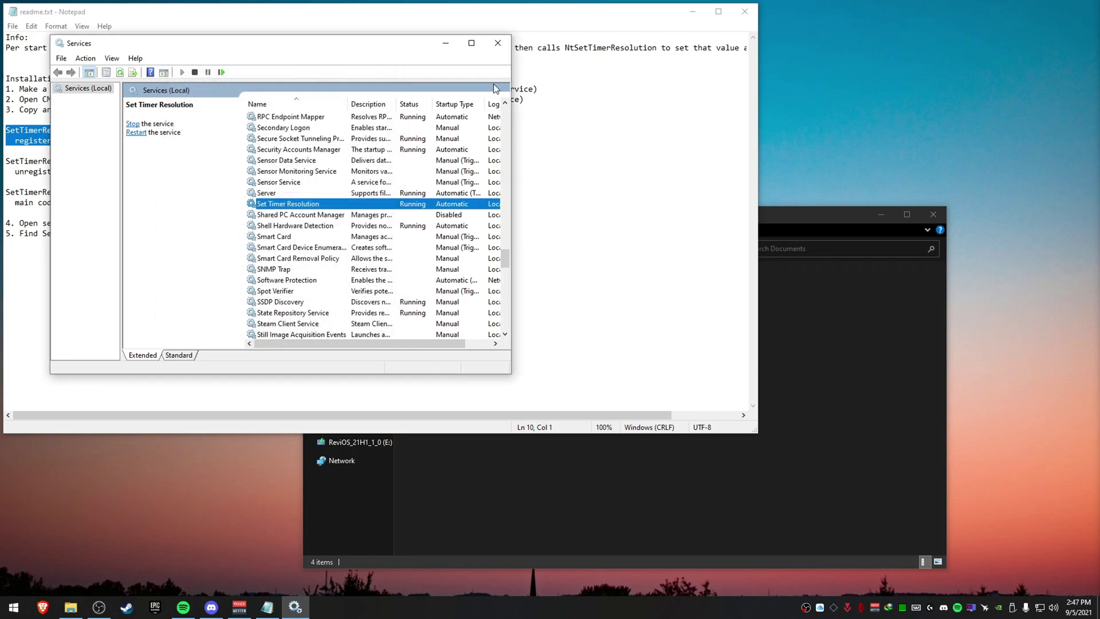
pyautogui.click(498, 43)
# Highlight "CMD as admin" in readme.txt, and open a Command Prompt from the Documents folder and close it
pyautogui.moveTo(18, 99); pyautogui.dragTo(103, 99)
pyautogui.click(42, 99)
pyautogui.click(815, 324)
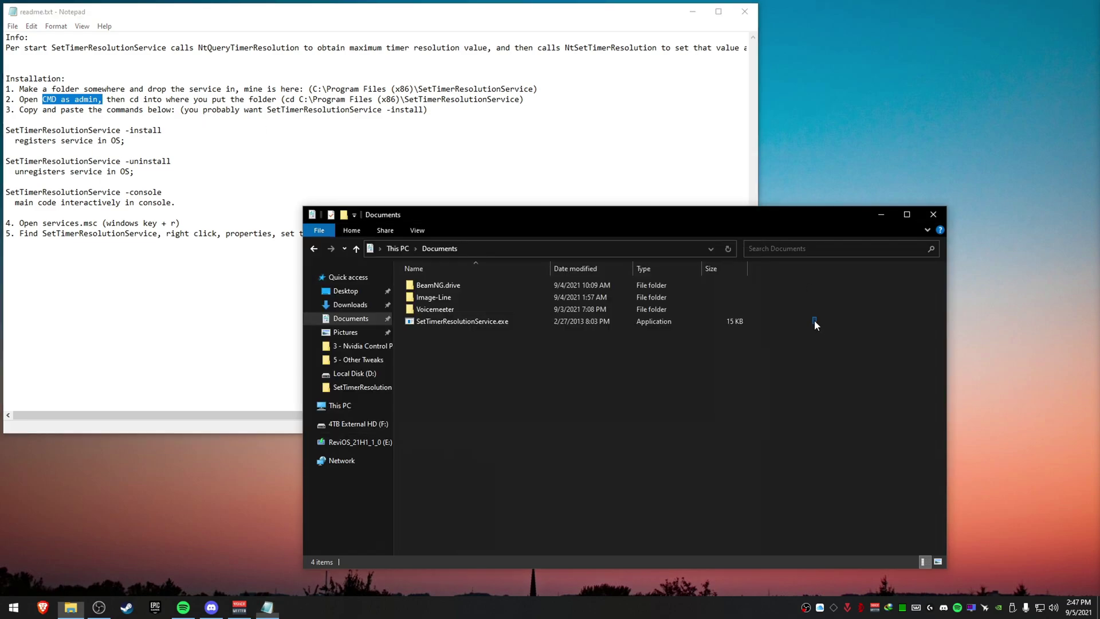
pyautogui.click(568, 246)
pyautogui.write('cmd')
pyautogui.press('Return')
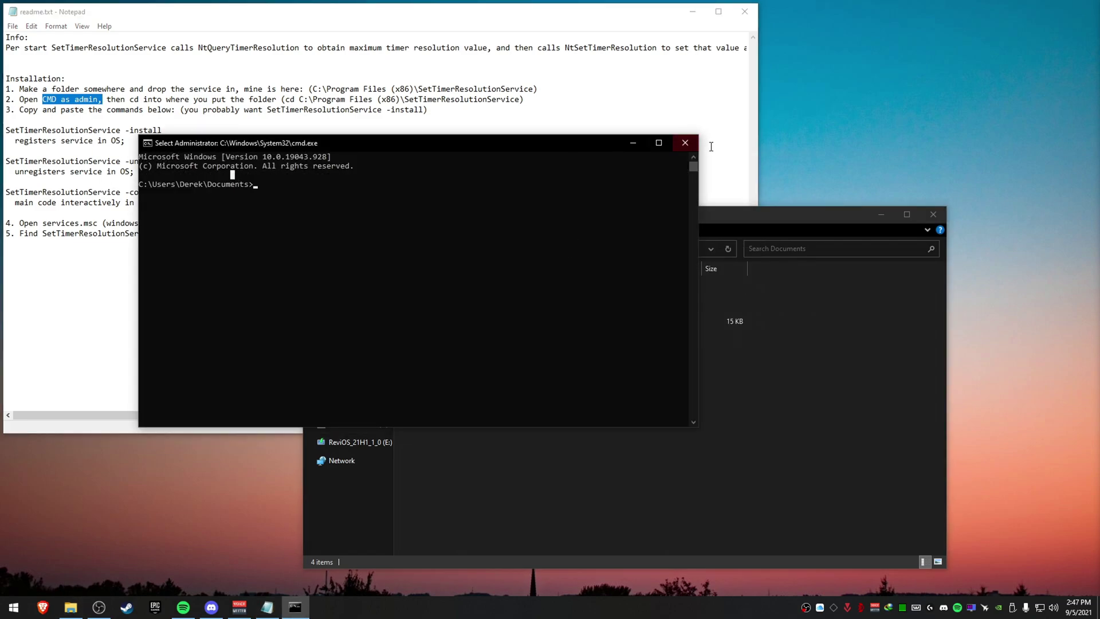
pyautogui.click(684, 143)
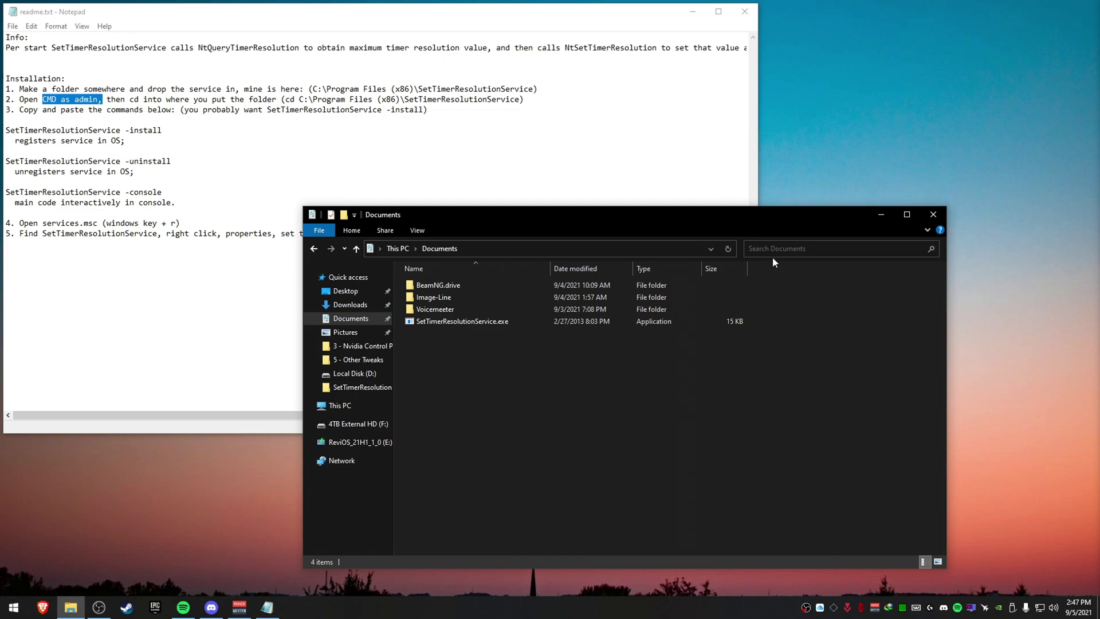
# Open Command Prompt as administrator, change to the Documents directory with cd Documents, and close it
pyautogui.press('super')
pyautogui.write('cmd')
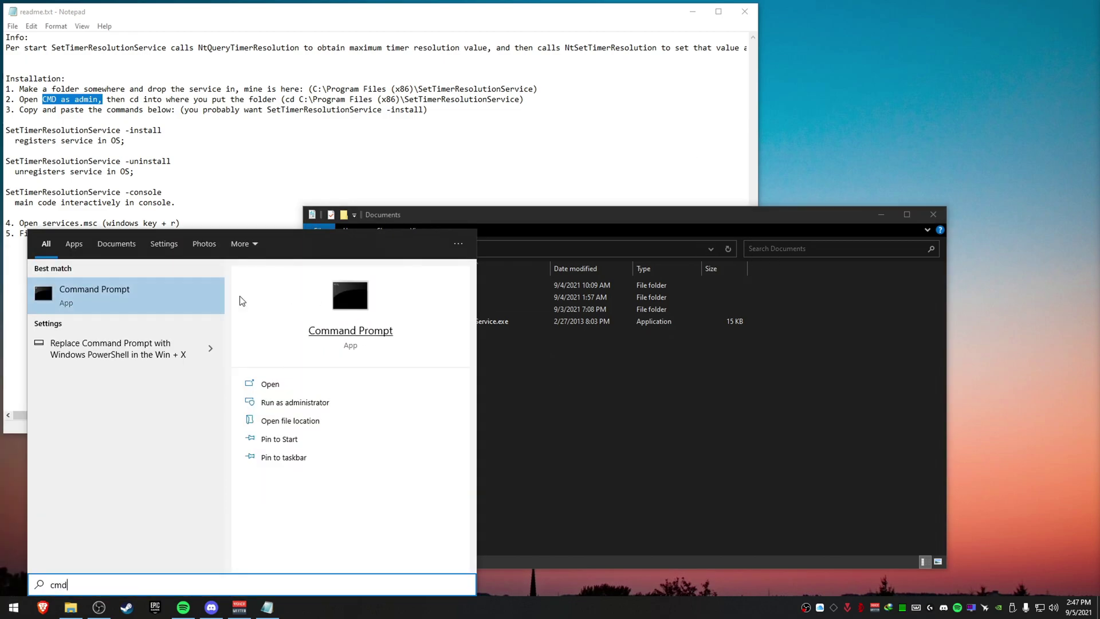
pyautogui.hotkey('ctrl', 'shift', 'Return')
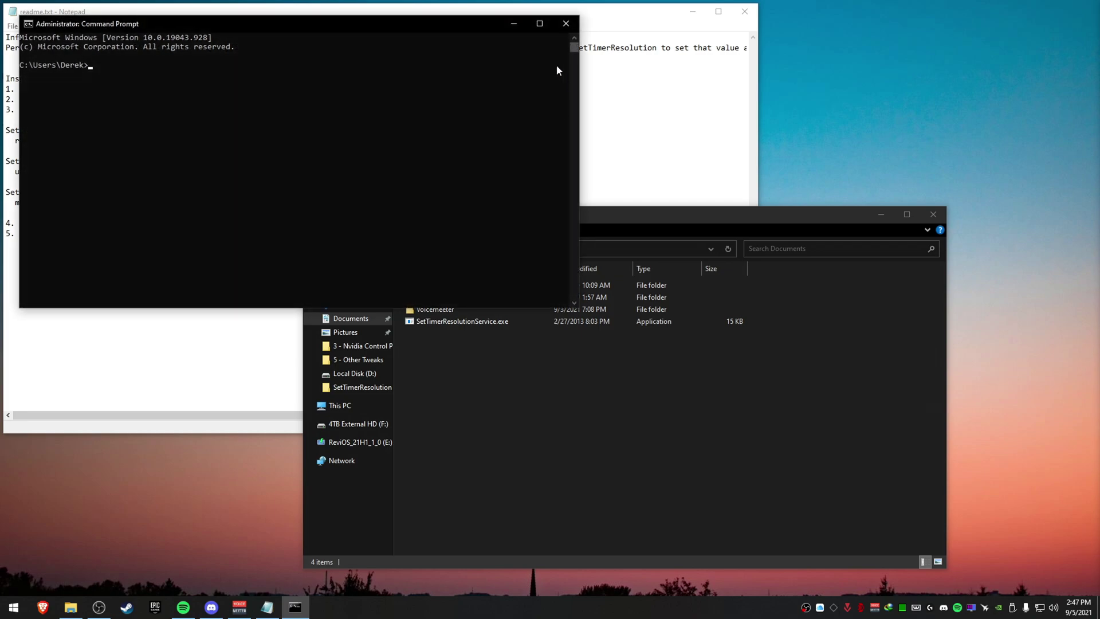
pyautogui.click(603, 252)
pyautogui.click(352, 152)
pyautogui.write('cd Documents')
pyautogui.press('Return')
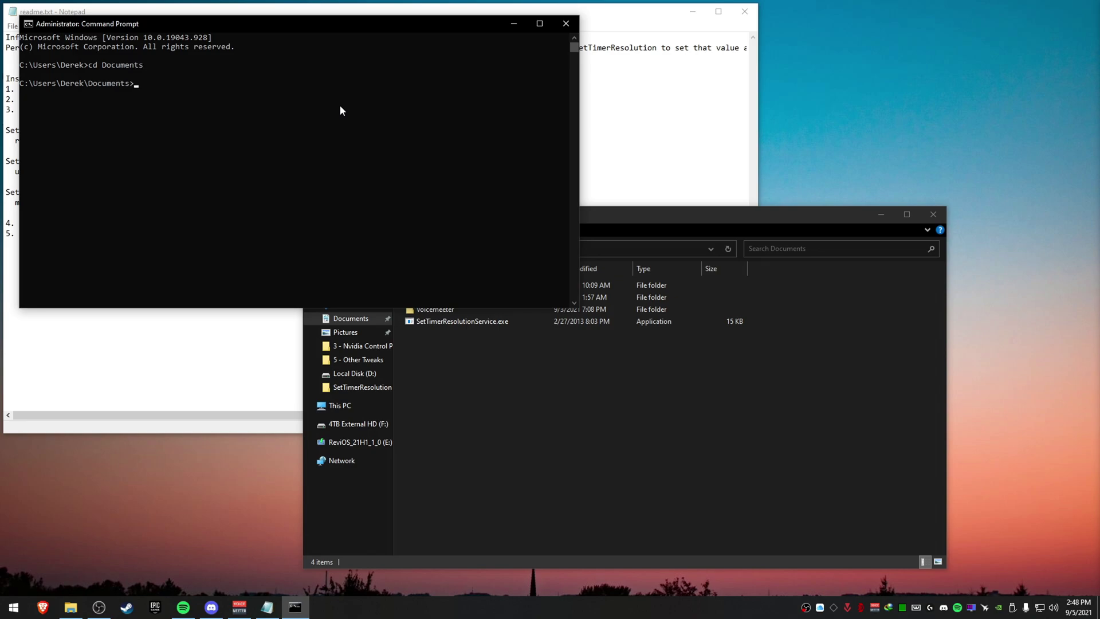
pyautogui.click(566, 24)
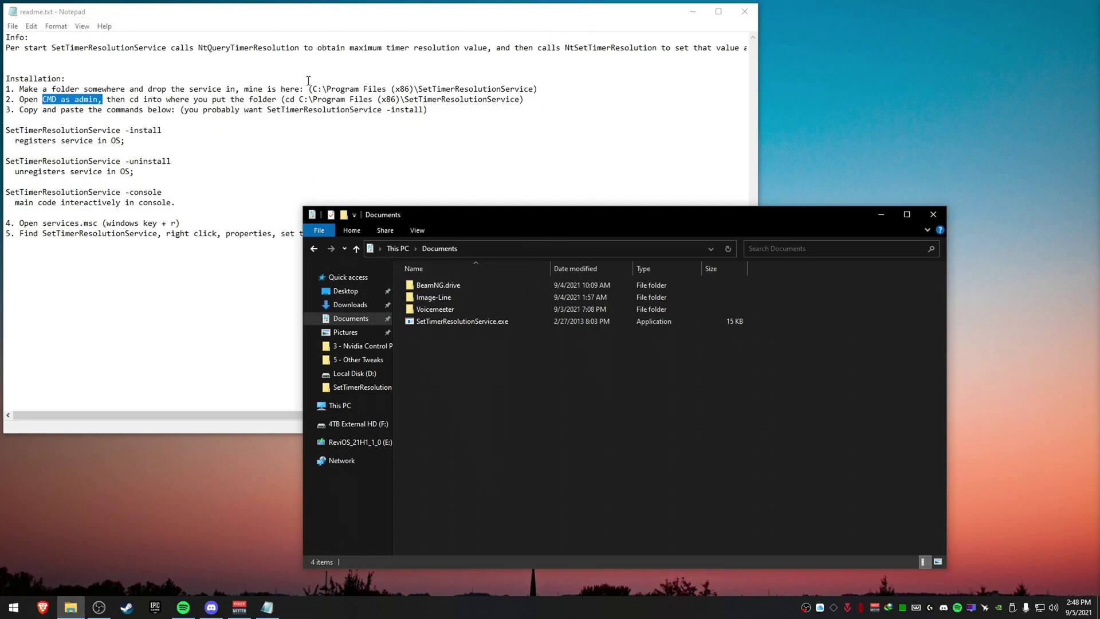
# Close readme.txt and the Documents folder, and launch MSI_util_v3.exe from 4 - Programs in the Fortnite FPS Boost folder
pyautogui.click(746, 13)
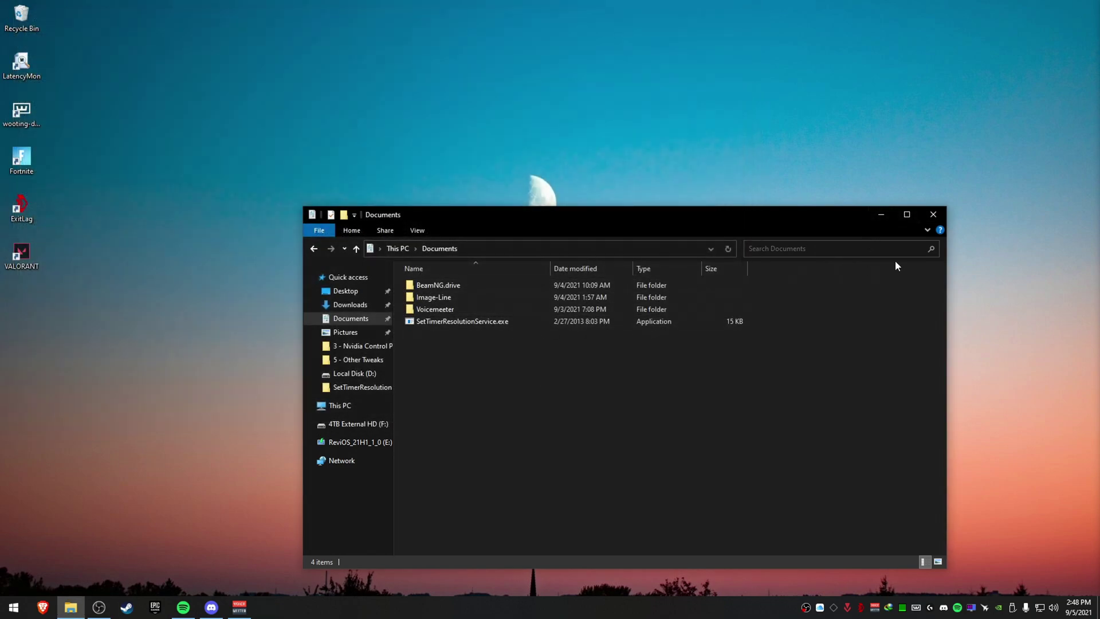
pyautogui.hotkey('alt', 'F4')
pyautogui.doubleClick(500, 306)
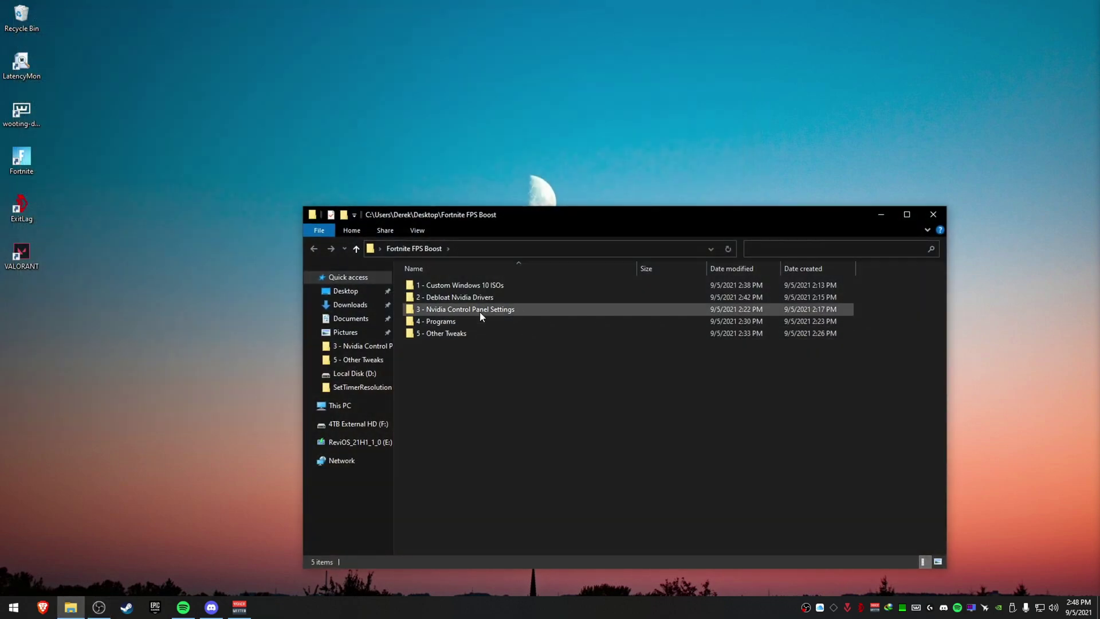
pyautogui.doubleClick(478, 318)
pyautogui.click(427, 298)
pyautogui.rightClick(429, 298)
pyautogui.click(479, 318)
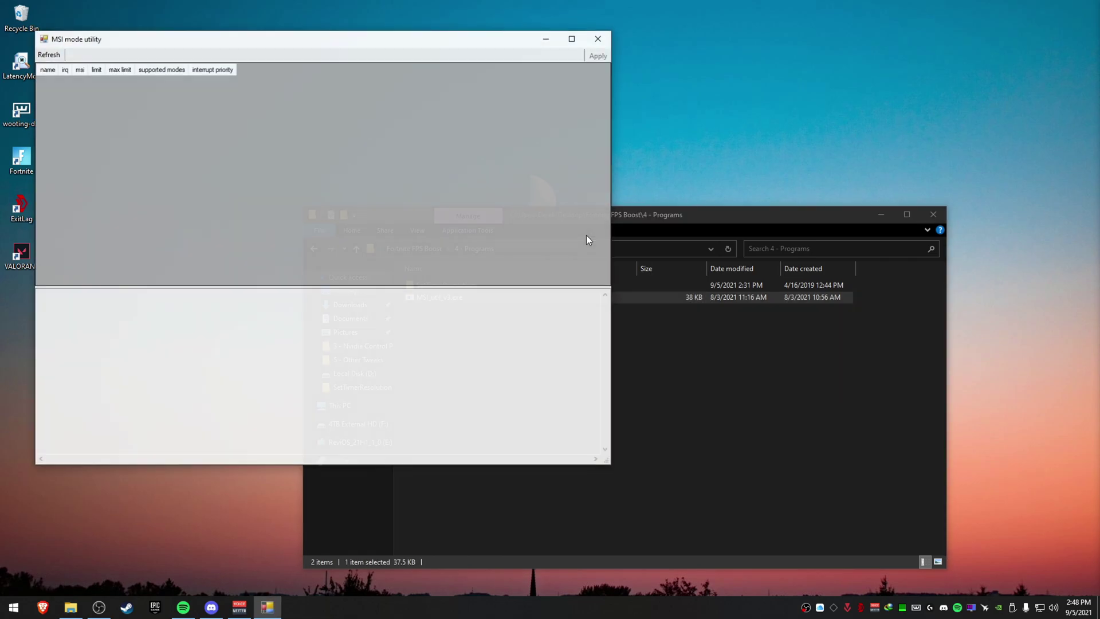
pyautogui.moveTo(278, 43); pyautogui.dragTo(462, 91)
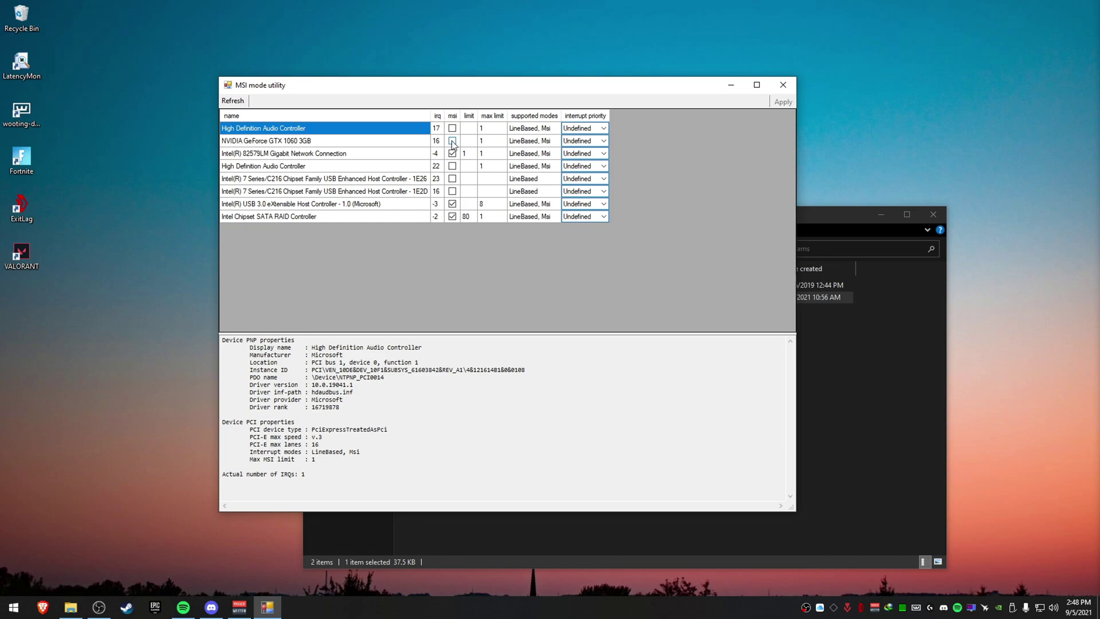
# Enable msi for the NVIDIA GeForce GTX 1060 3GB, apply the change, and close MSI mode utility
pyautogui.click(258, 142)
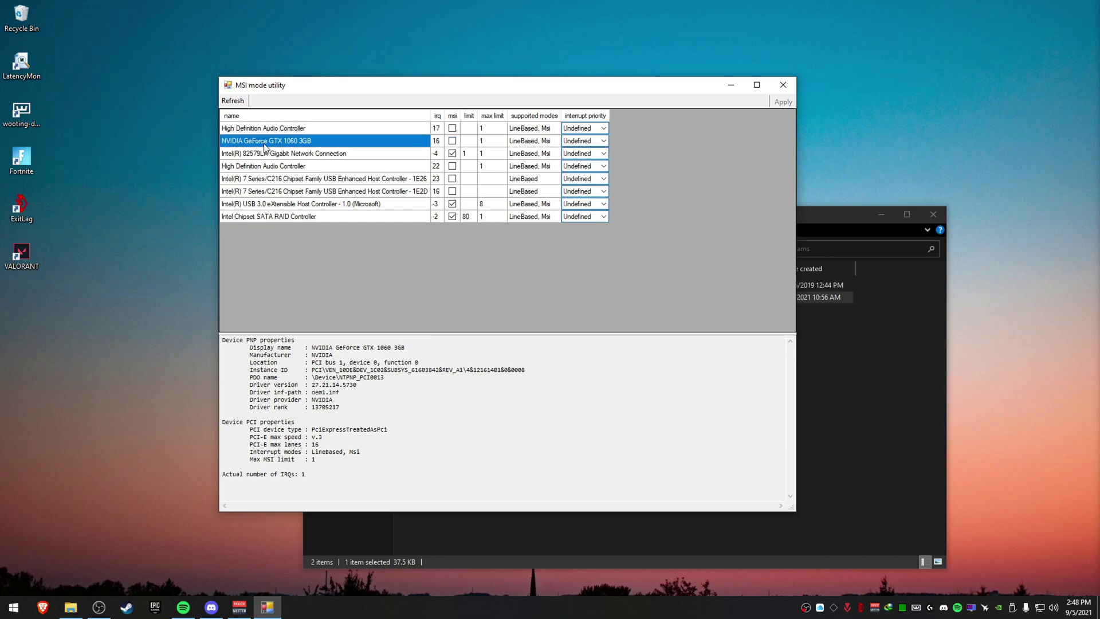
pyautogui.click(452, 141)
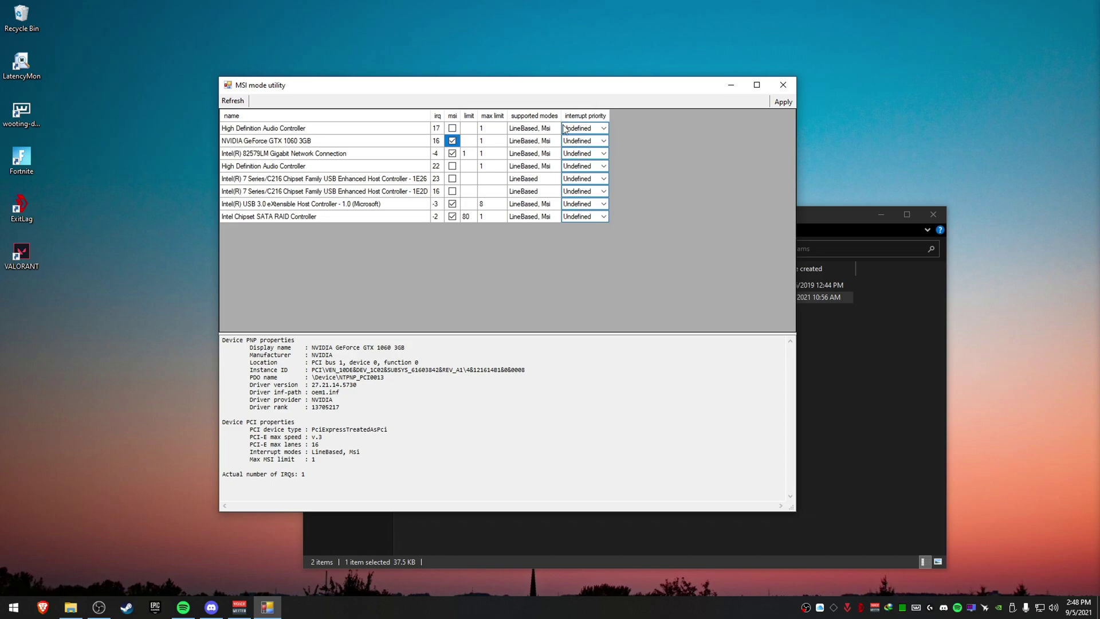
pyautogui.click(784, 102)
pyautogui.click(783, 85)
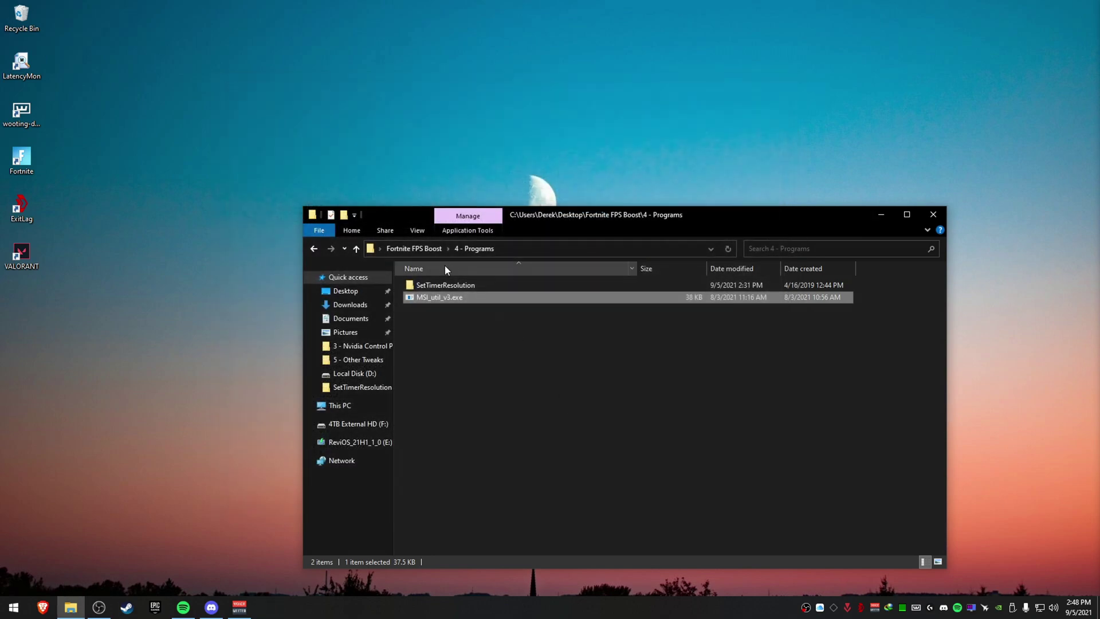
# Open the 5 - Other Tweaks folder in Fortnite FPS Boost and show its files in a details list
pyautogui.click(422, 248)
pyautogui.doubleClick(486, 333)
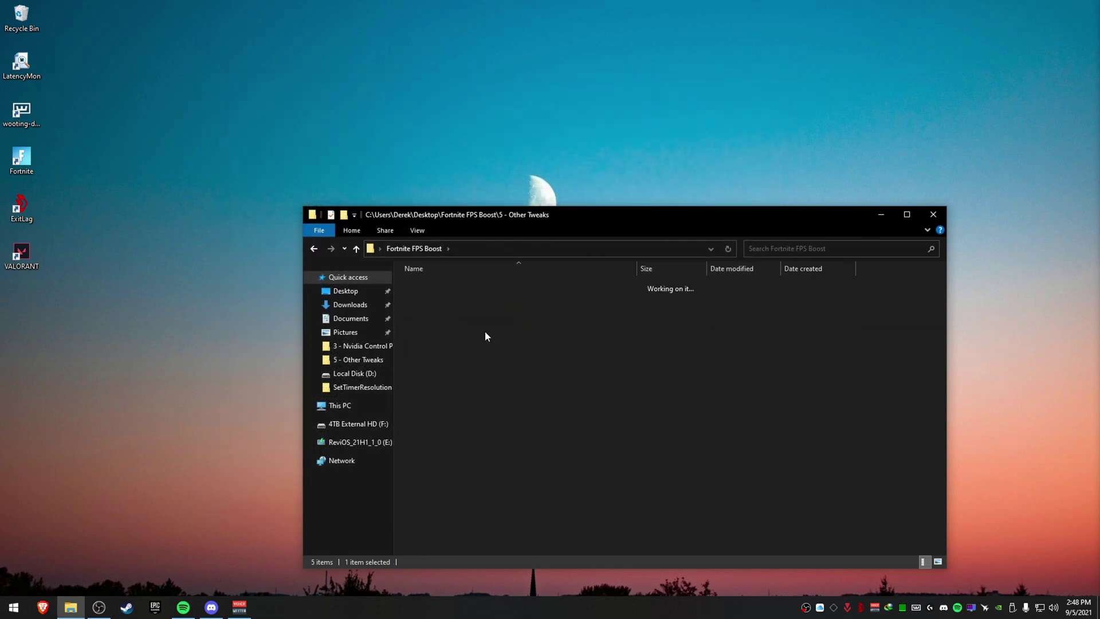
pyautogui.moveTo(560, 349); pyautogui.dragTo(596, 401)
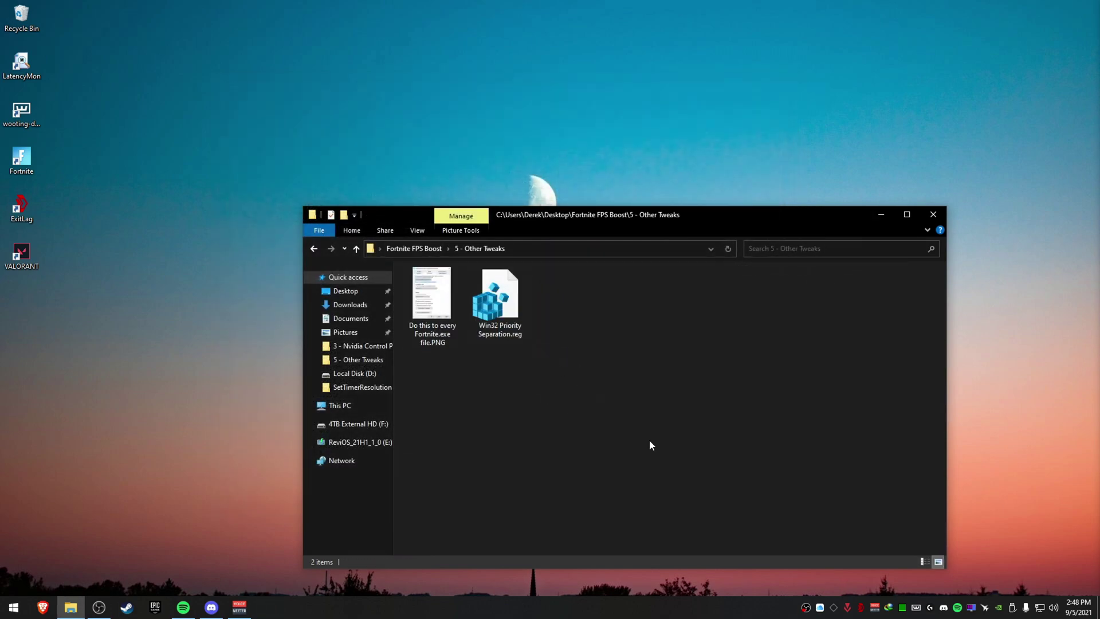
pyautogui.click(923, 561)
# Open Win32 Priority Separation.reg as text to examine its Win32PrioritySeparation entry, and close it
pyautogui.click(456, 298)
pyautogui.rightClick(503, 302)
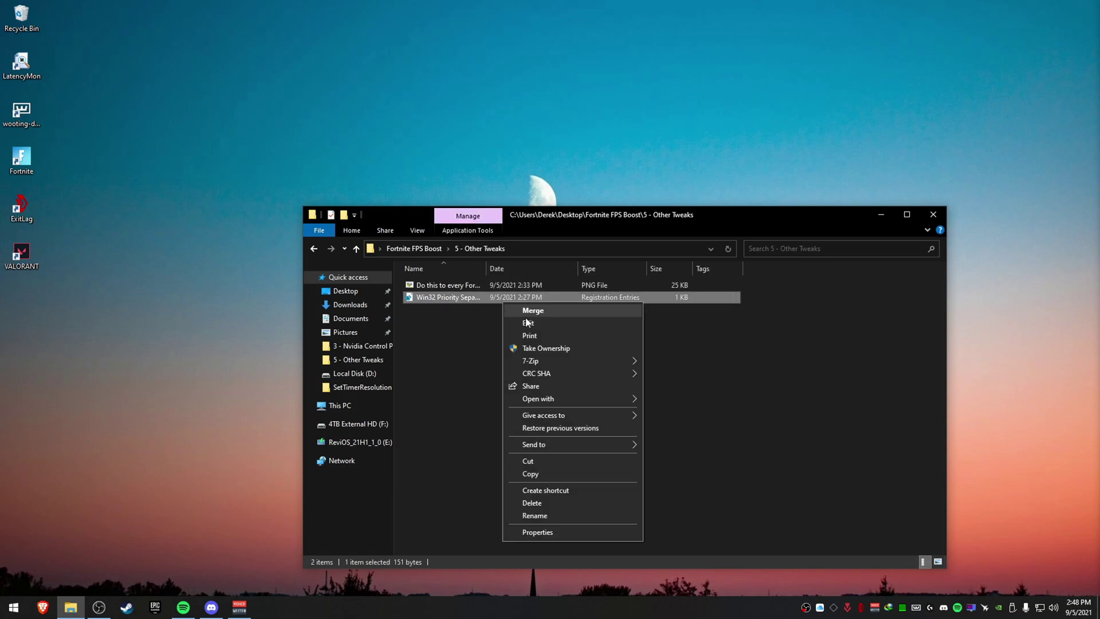
pyautogui.click(530, 323)
pyautogui.moveTo(304, 71); pyautogui.dragTo(229, 68)
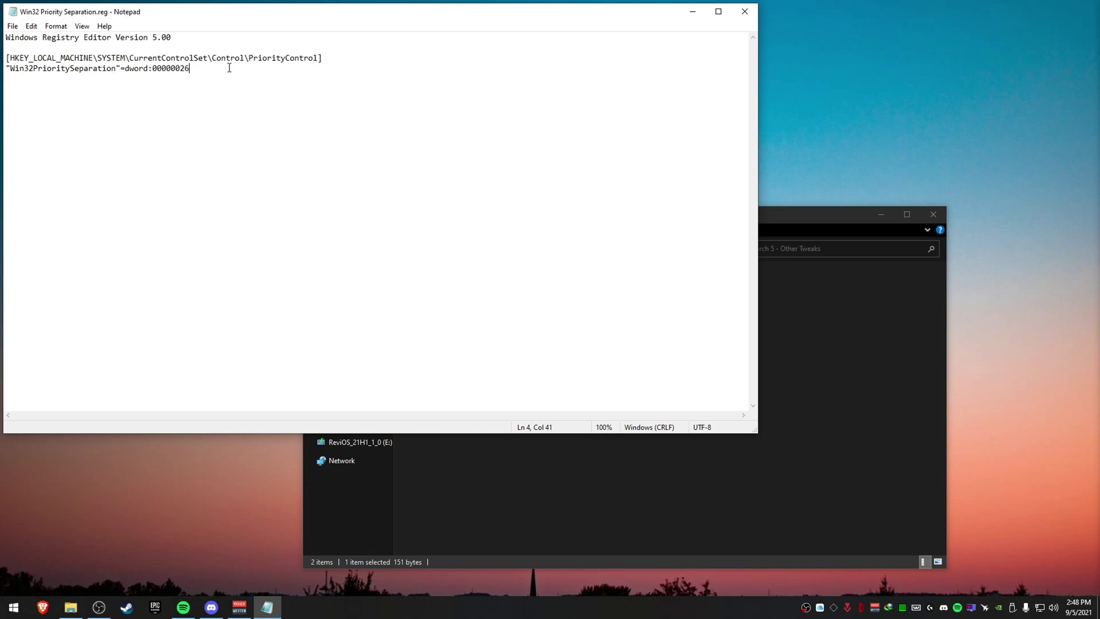
pyautogui.click(744, 11)
# View the compatibility settings in "Do this to every Fortnite.exe file.PNG" in Paint, and close the image and the folder
pyautogui.click(458, 286)
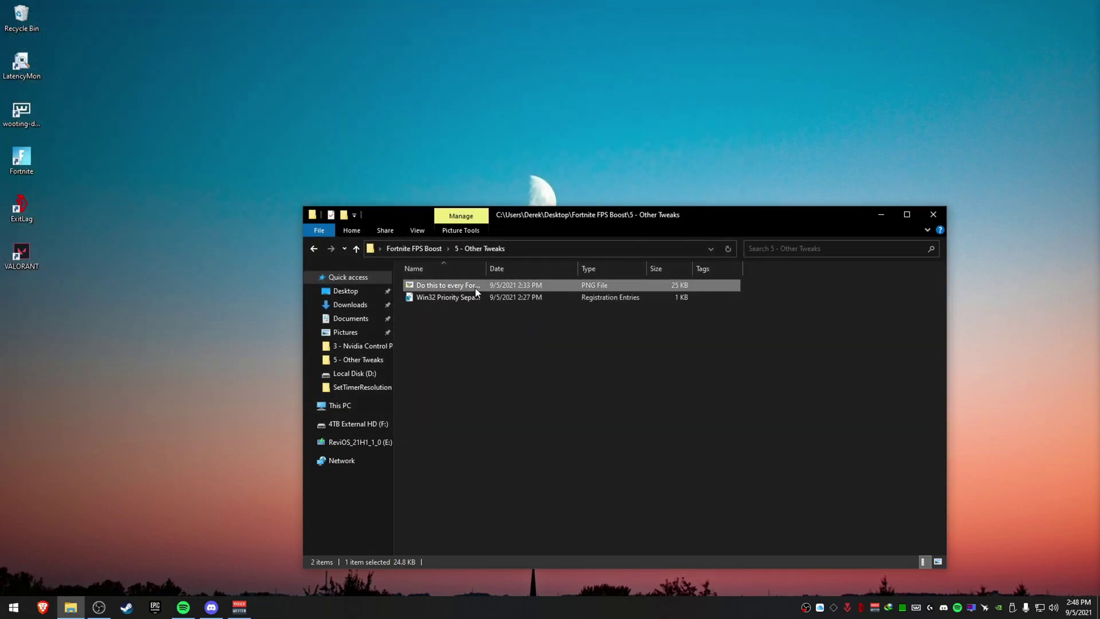
pyautogui.rightClick(475, 285)
pyautogui.click(509, 306)
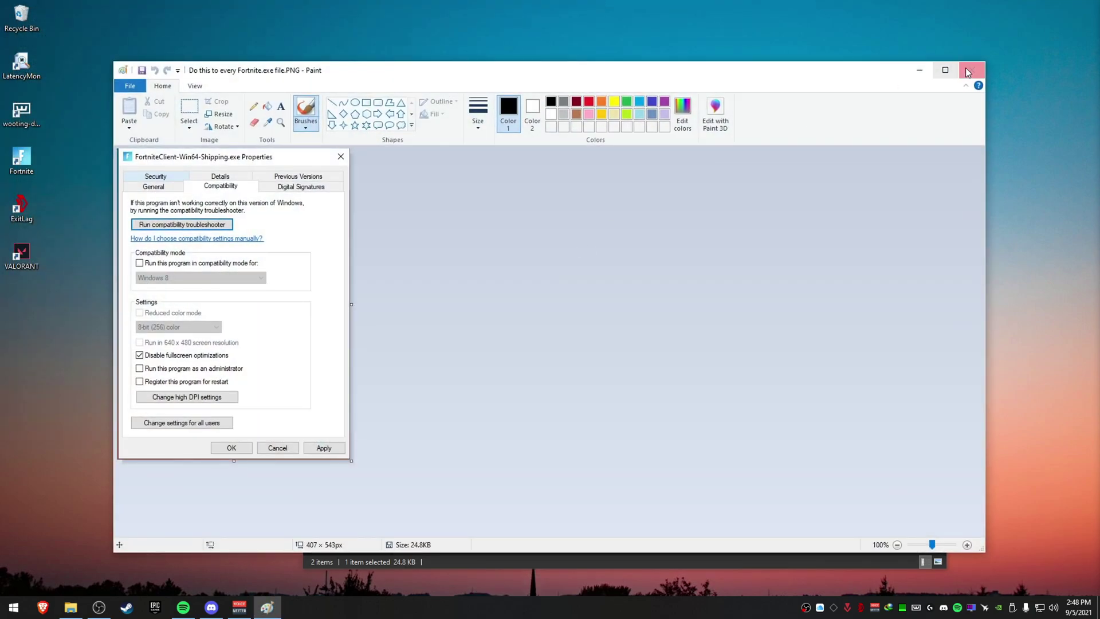
pyautogui.click(971, 70)
pyautogui.click(932, 214)
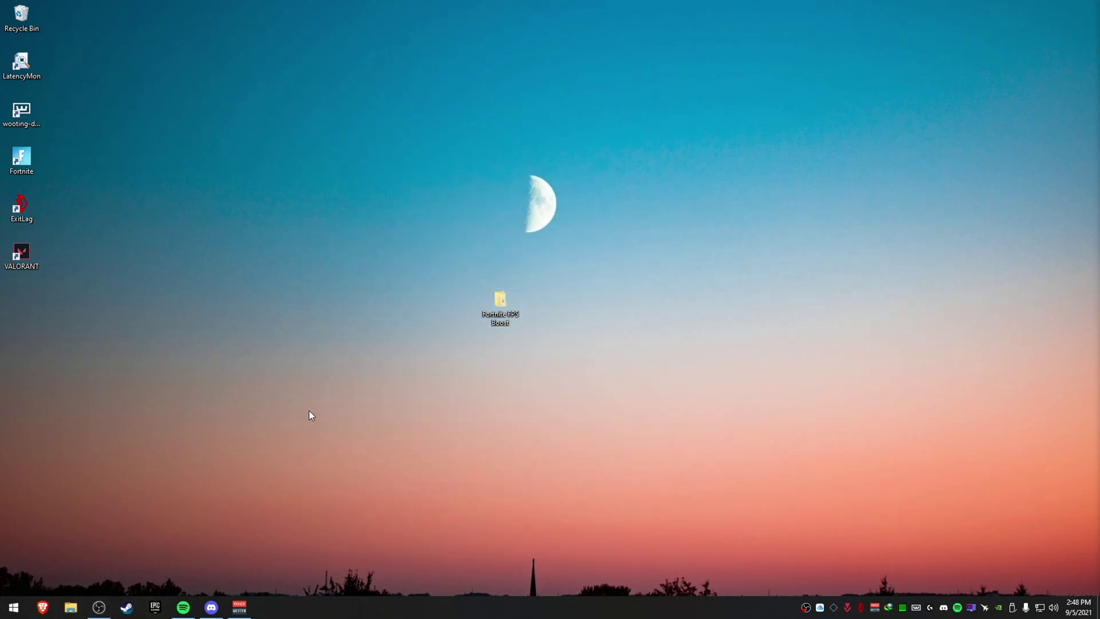
# Open the Game Mode settings to check whether Game Mode is enabled, and close Settings
pyautogui.press('super')
pyautogui.write('game mode')
pyautogui.press('Return')
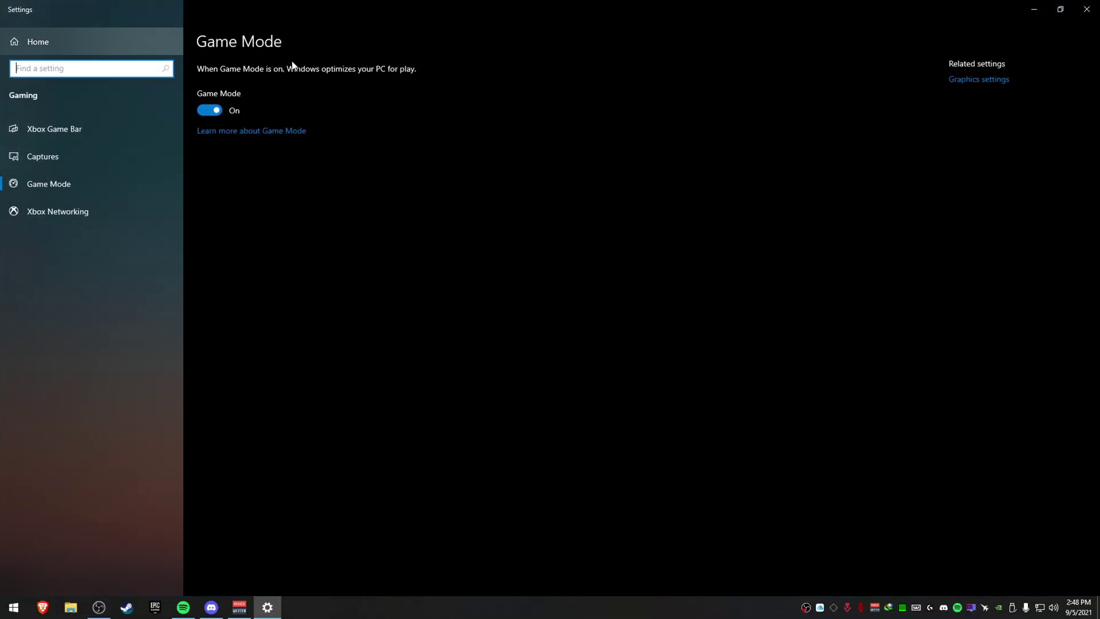
pyautogui.click(1084, 6)
# Open Graphics settings to check hardware-accelerated GPU scheduling, and go back to the Display settings
pyautogui.press('super')
pyautogui.write('grapih')
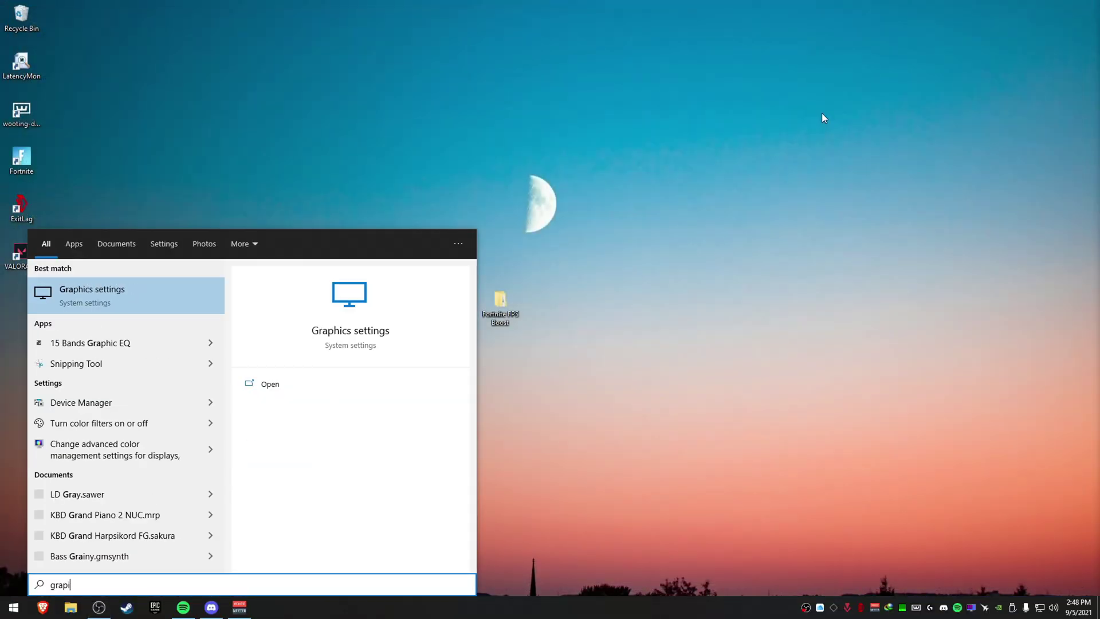
pyautogui.press('BackSpace')
pyautogui.press('BackSpace')
pyautogui.write('hi')
pyautogui.press('Return')
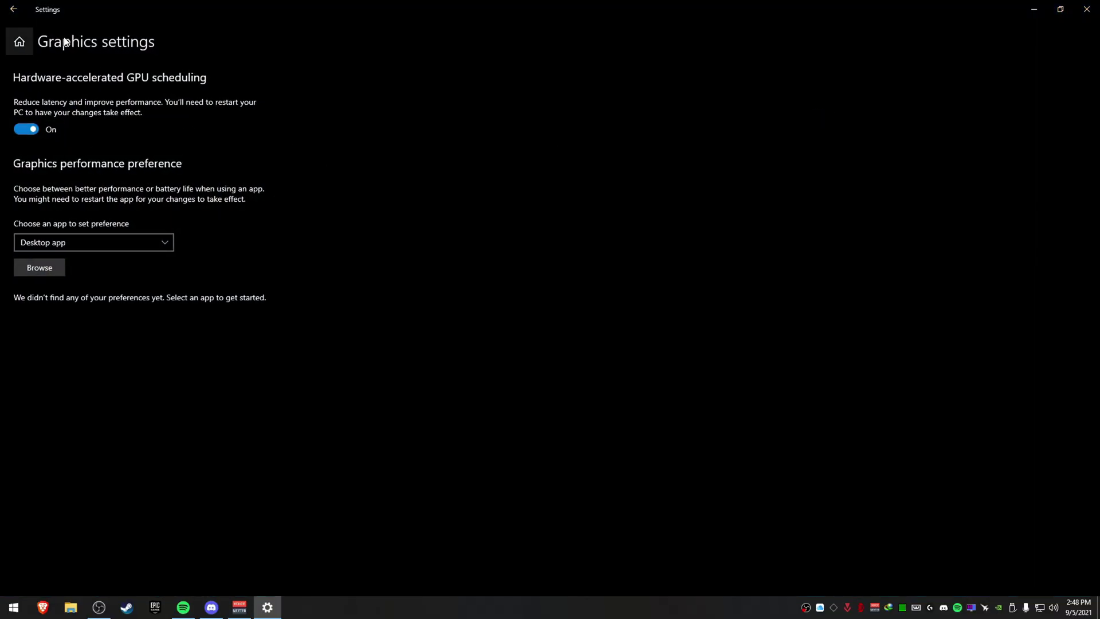
pyautogui.click(13, 9)
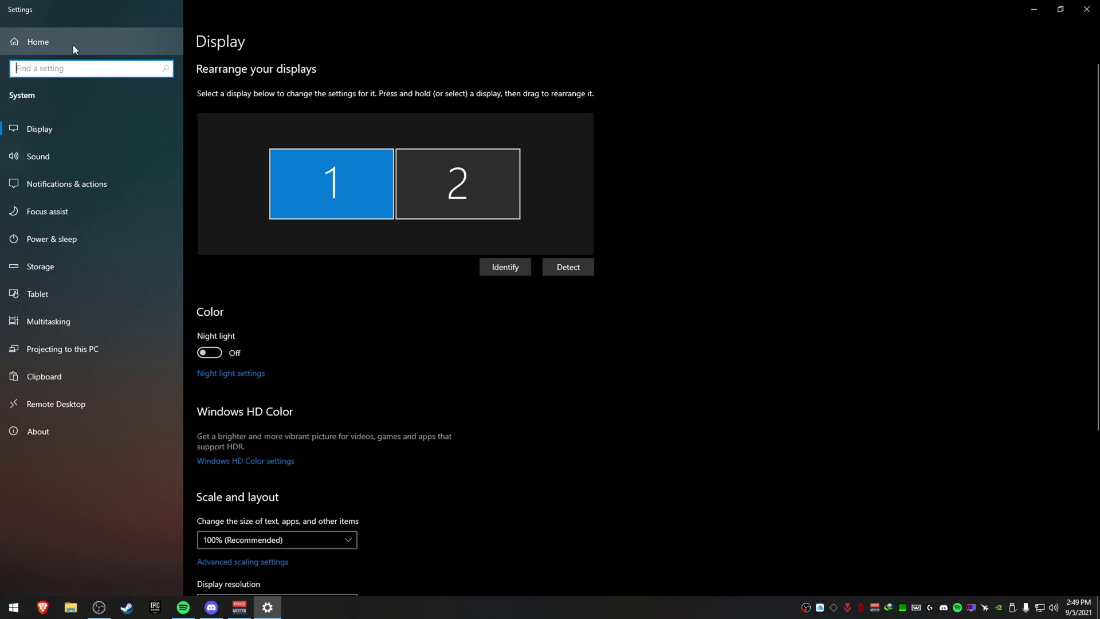
# In Graphics settings, browse for a desktop app in C:\Program Files\Epic Games\Fortnite\FortniteGame\Binaries\Win64
pyautogui.scroll(-4, 265, 552)
pyautogui.click(239, 549)
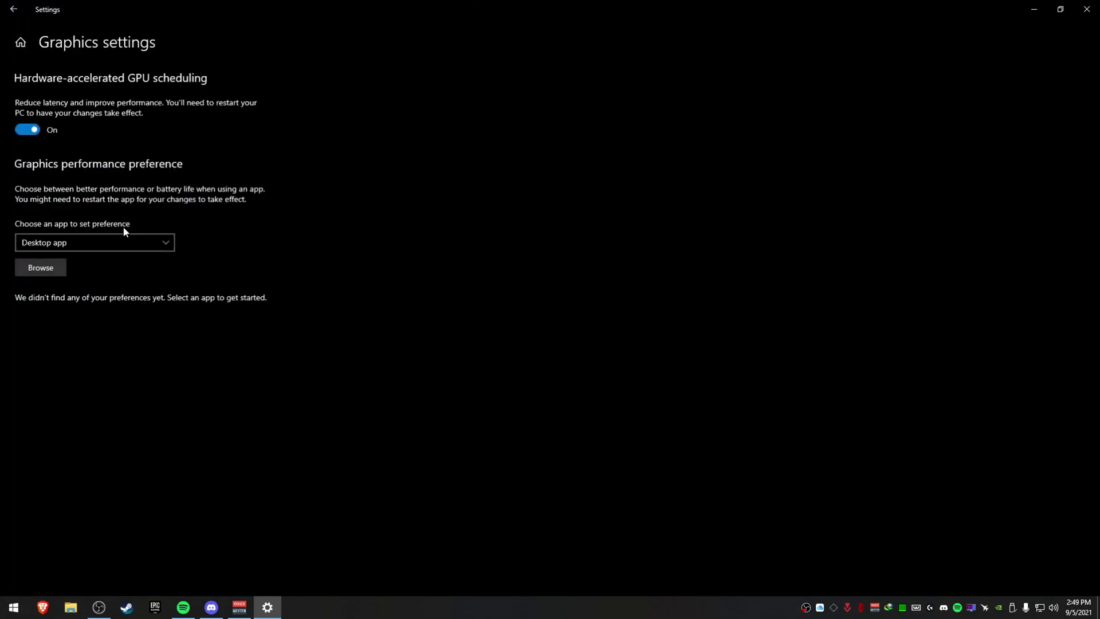
pyautogui.click(43, 266)
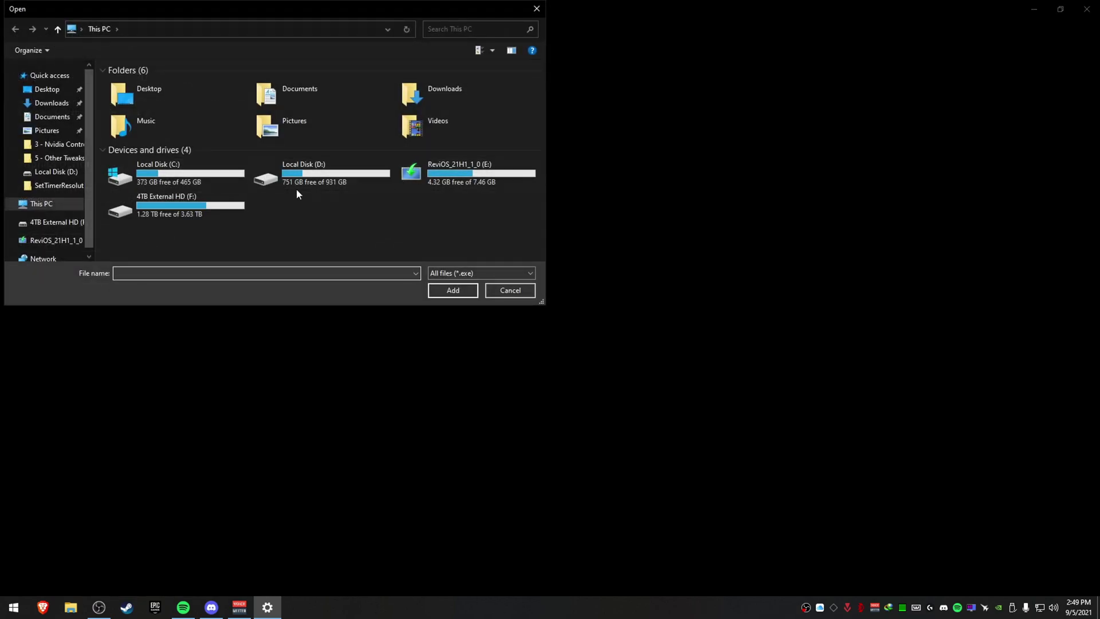
pyautogui.doubleClick(149, 166)
pyautogui.doubleClick(143, 86)
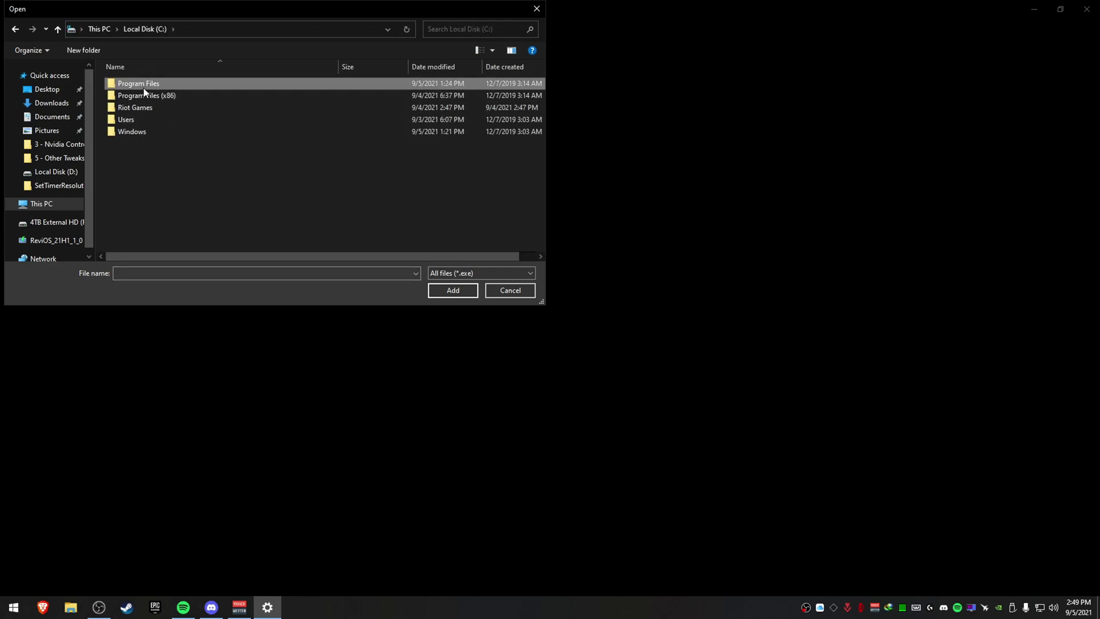
pyautogui.doubleClick(149, 131)
pyautogui.doubleClick(140, 85)
pyautogui.doubleClick(166, 107)
pyautogui.doubleClick(143, 83)
pyautogui.doubleClick(155, 94)
# Add Fortnite, FortniteClient-Win64-Shipping_BE.exe, FortniteClient-Win64-Shipping_EAC.exe and FortniteLauncher.exe to the graphics performance preference list
pyautogui.click(188, 145)
pyautogui.click(183, 107)
pyautogui.click(449, 290)
pyautogui.click(62, 268)
pyautogui.doubleClick(189, 144)
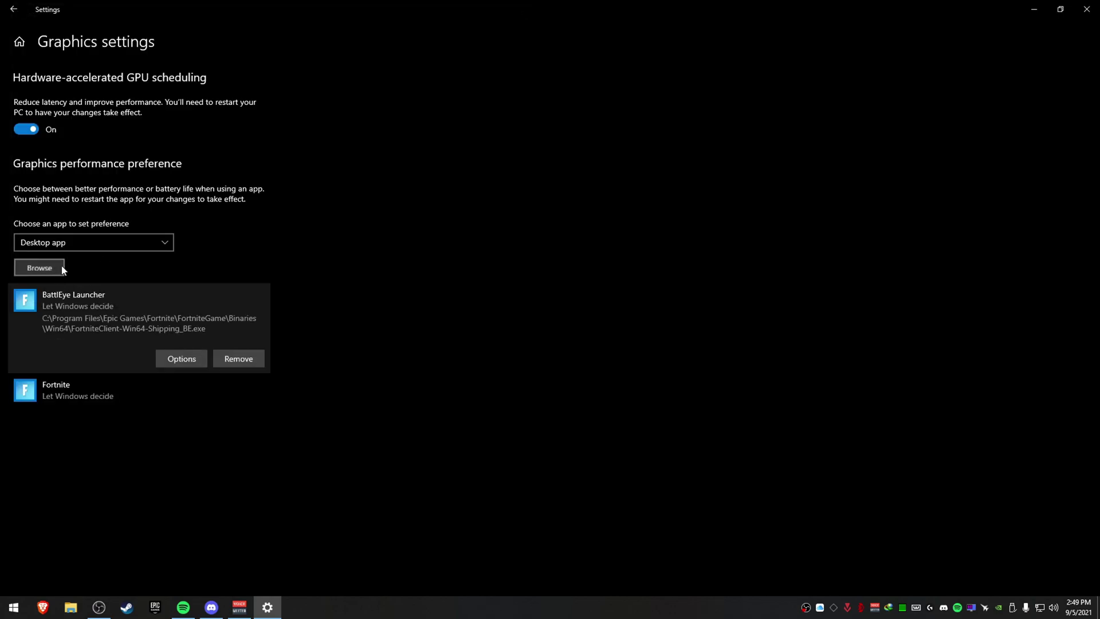
pyautogui.click(46, 268)
pyautogui.doubleClick(190, 117)
pyautogui.click(57, 267)
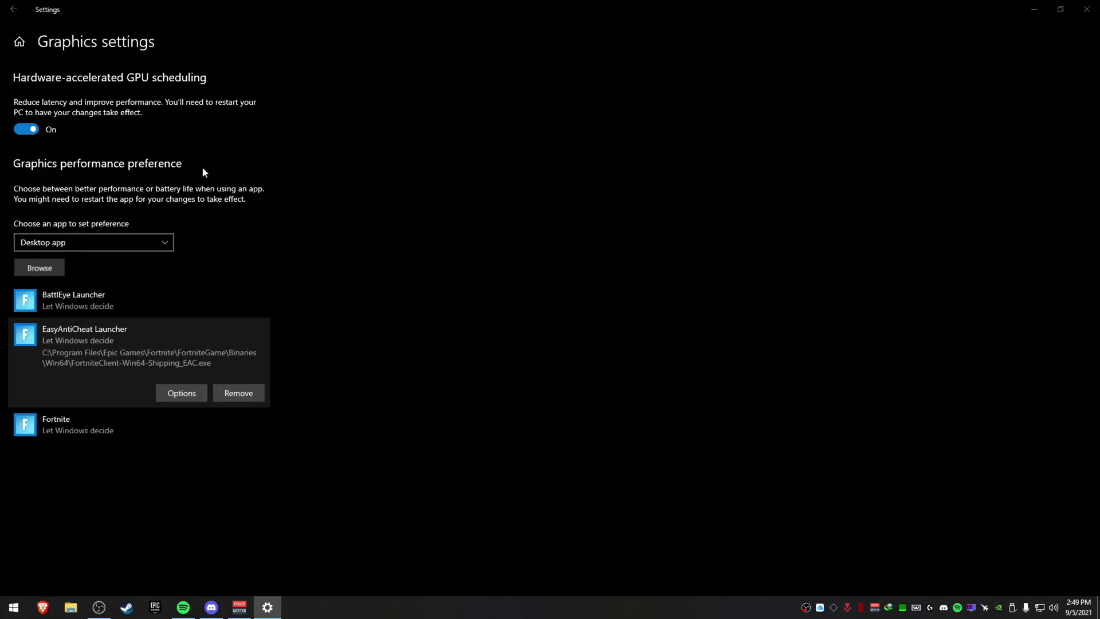
pyautogui.doubleClick(206, 144)
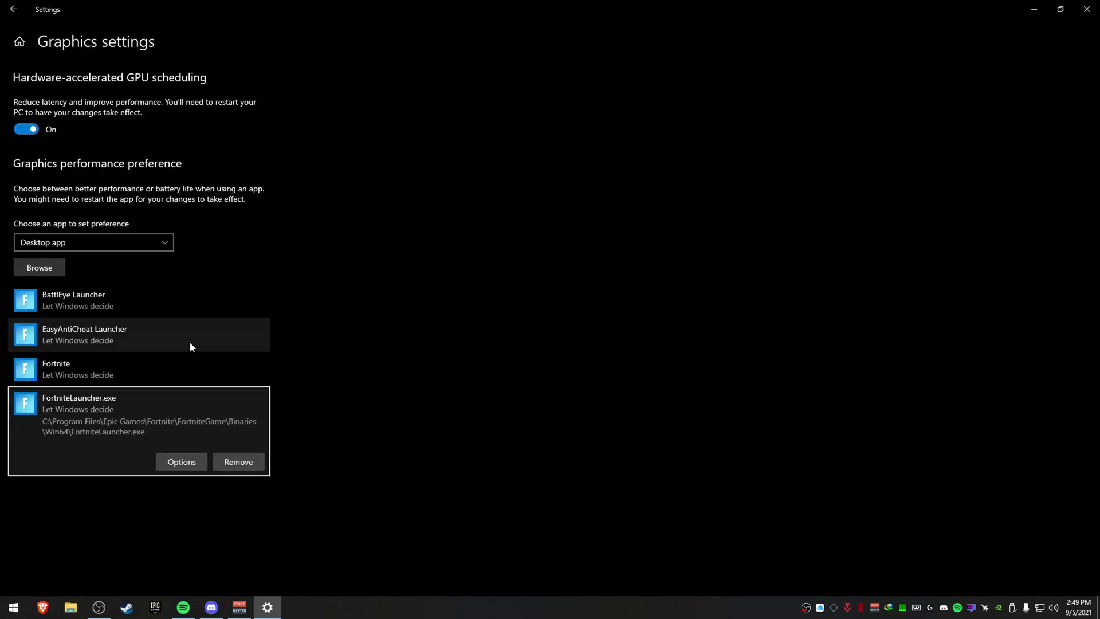
# Set the graphics preference of FortniteLauncher.exe and Fortnite to High performance, saving each
pyautogui.click(171, 459)
pyautogui.click(453, 322)
pyautogui.click(502, 365)
pyautogui.click(166, 373)
pyautogui.click(182, 428)
pyautogui.click(453, 322)
pyautogui.click(497, 365)
# Set the graphics preference of EasyAntiCheat Launcher and BattlEye Launcher to High performance, and close Settings
pyautogui.click(151, 349)
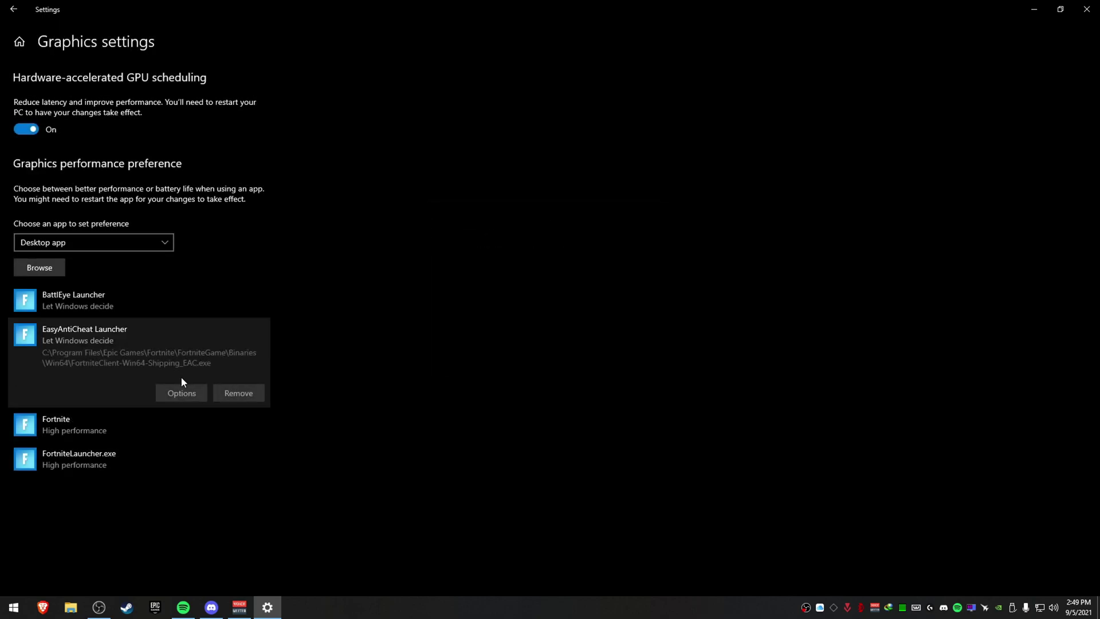
pyautogui.click(182, 394)
pyautogui.click(452, 322)
pyautogui.click(485, 371)
pyautogui.click(138, 300)
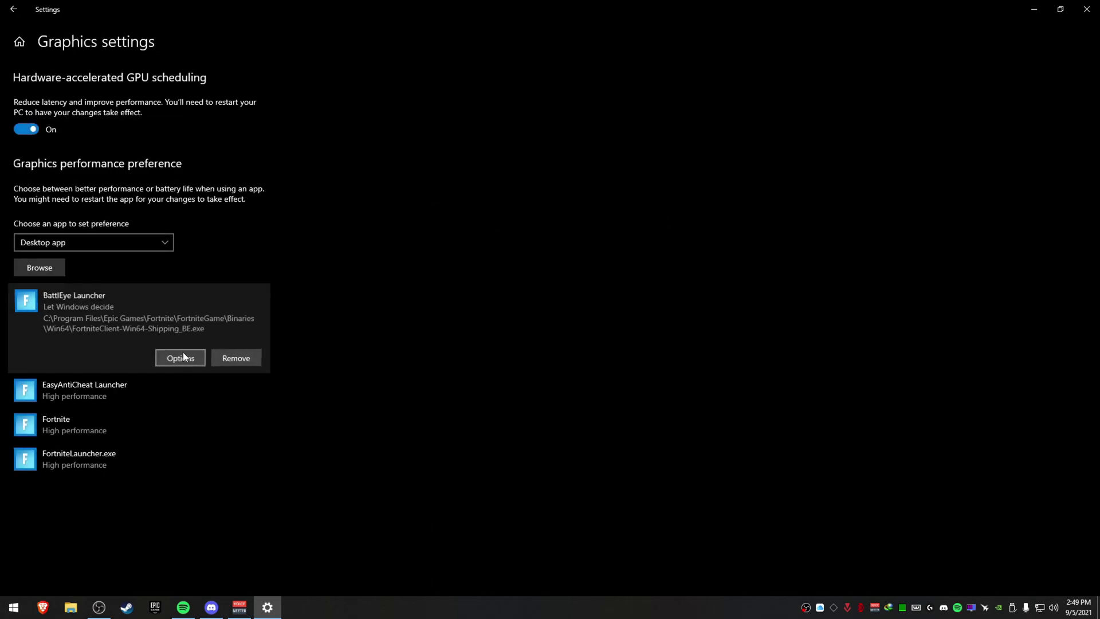
pyautogui.click(182, 358)
pyautogui.click(453, 324)
pyautogui.click(496, 361)
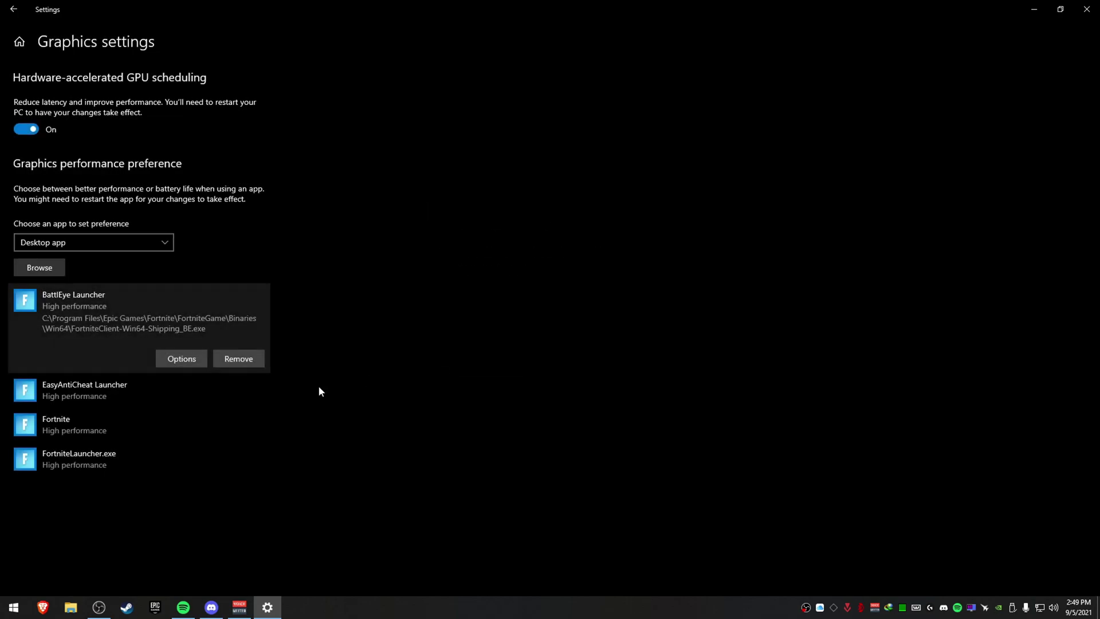
pyautogui.click(1087, 9)
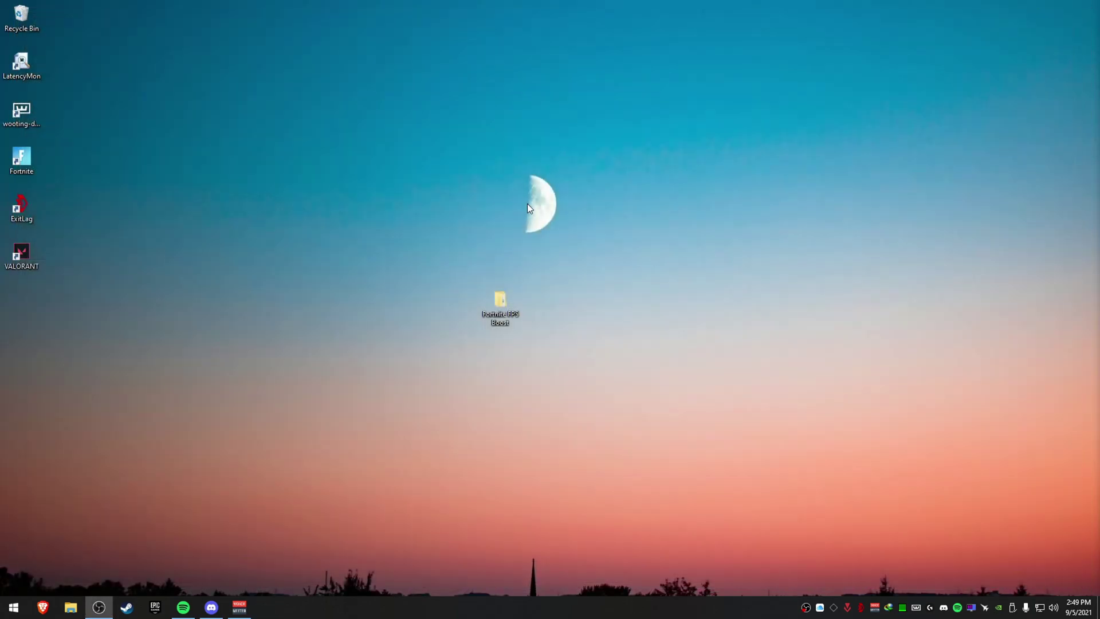
# Browse in File Explorer to the Fortnite executables in C:\Program Files\Epic Games\Fortnite\FortniteGame\Binaries\Win64
pyautogui.click(71, 607)
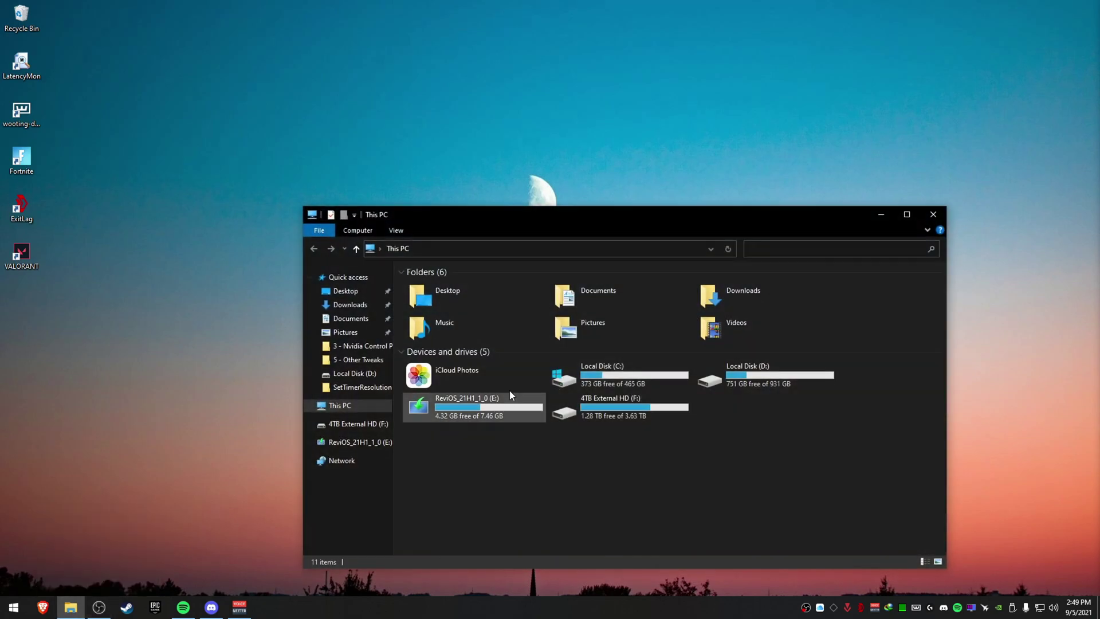
pyautogui.moveTo(483, 216); pyautogui.dragTo(408, 136)
pyautogui.doubleClick(521, 291)
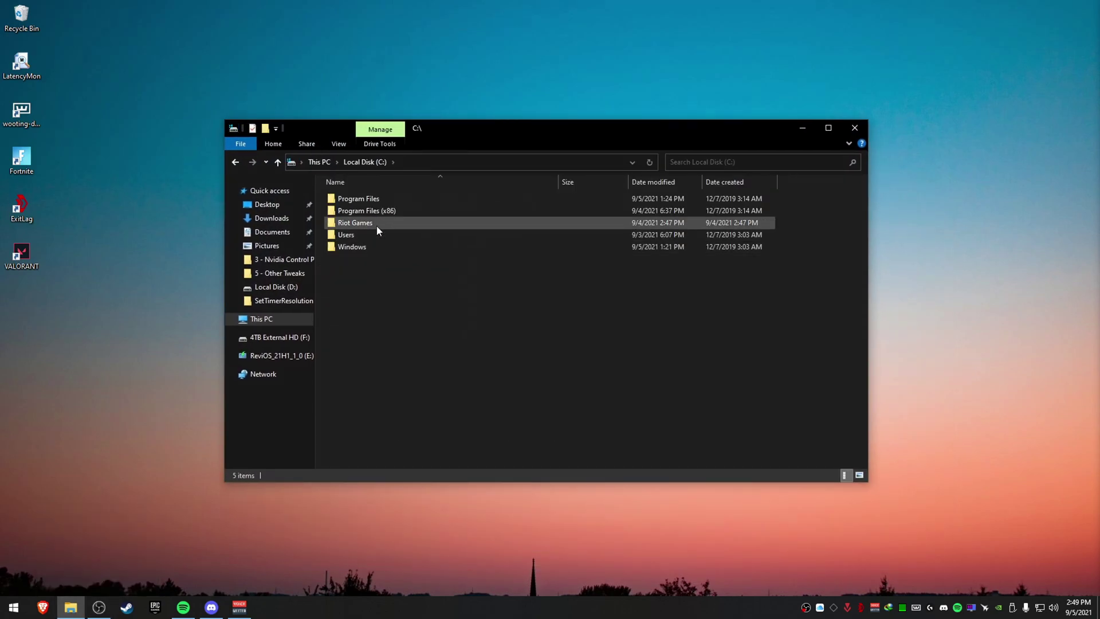
pyautogui.doubleClick(366, 199)
pyautogui.doubleClick(382, 240)
pyautogui.doubleClick(379, 201)
pyautogui.doubleClick(385, 222)
pyautogui.doubleClick(386, 200)
pyautogui.doubleClick(394, 212)
pyautogui.moveTo(861, 250); pyautogui.dragTo(866, 412)
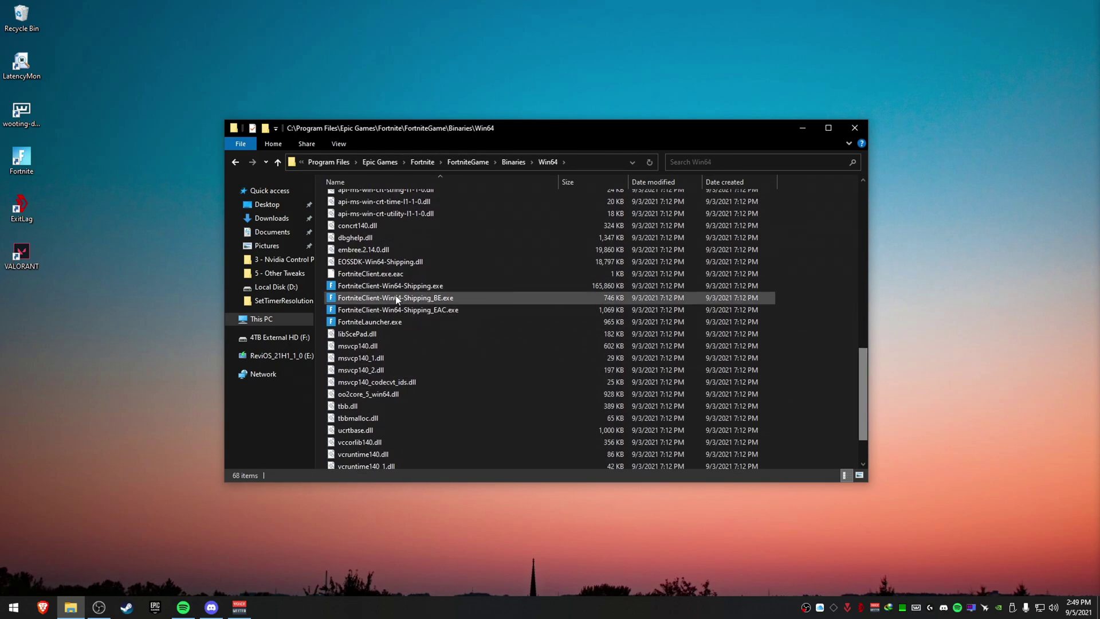
# Check the compatibility properties of FortniteClient-Win64-Shipping.exe and FortniteClient-Win64-Shipping_BE.exe for the Disable fullscreen optimizations option
pyautogui.click(387, 285)
pyautogui.rightClick(387, 286)
pyautogui.click(470, 496)
pyautogui.click(494, 317)
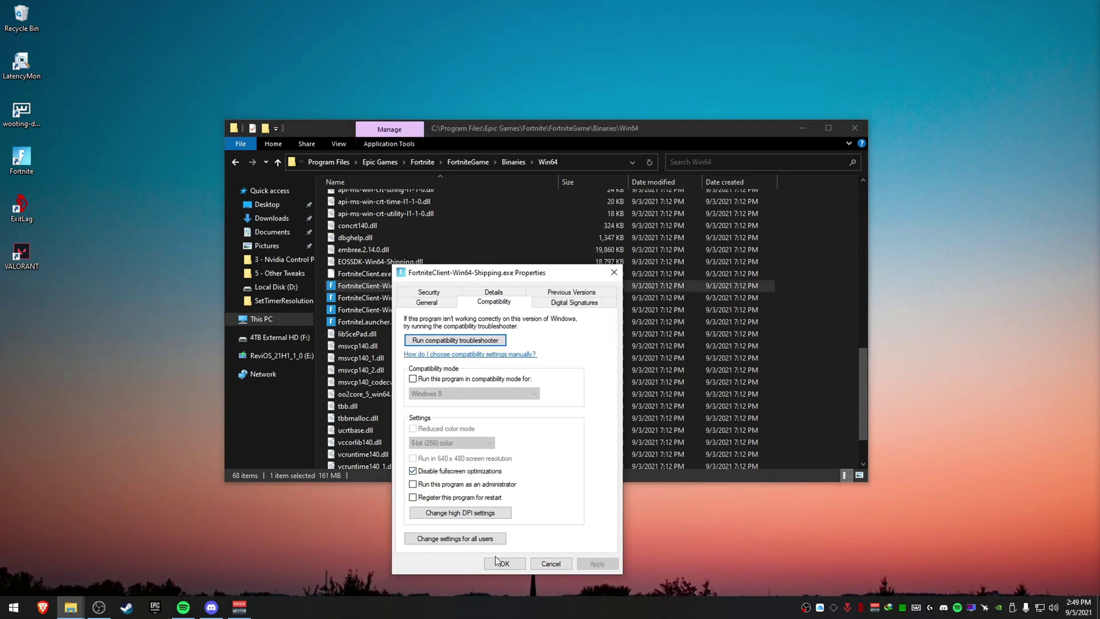
pyautogui.click(503, 578)
pyautogui.click(404, 298)
pyautogui.rightClick(404, 297)
pyautogui.click(453, 511)
pyautogui.click(504, 316)
pyautogui.click(515, 578)
# Check whether Disable fullscreen optimizations is enabled in the compatibility properties of FortniteClient-Win64-Shipping_EAC.exe
pyautogui.rightClick(421, 310)
pyautogui.click(458, 519)
pyautogui.click(525, 316)
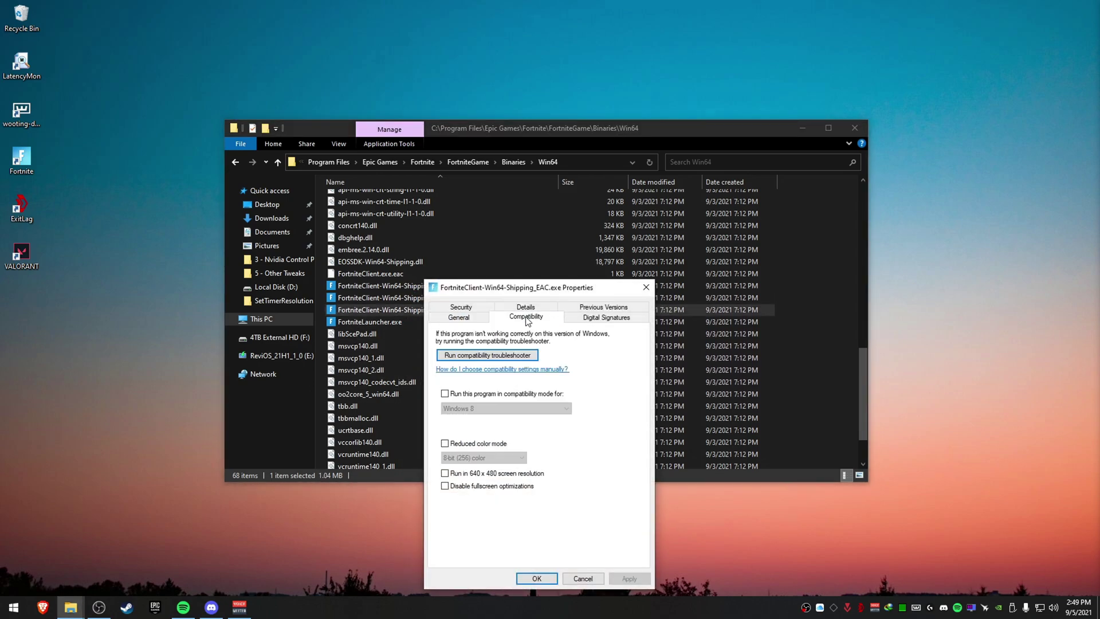
pyautogui.click(529, 577)
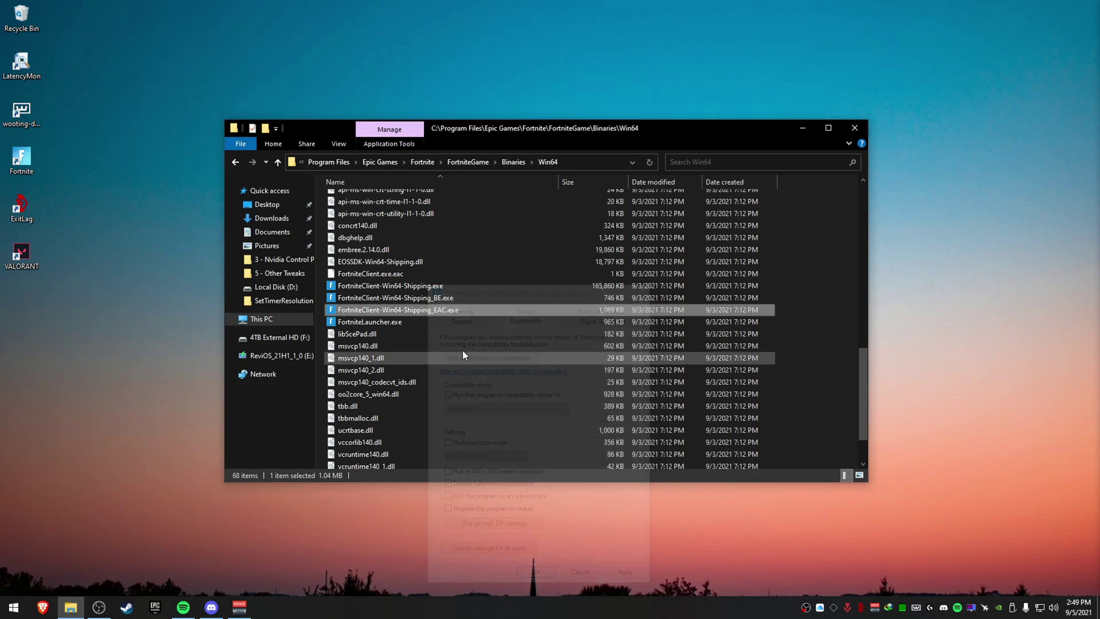
pyautogui.rightClick(427, 310)
pyautogui.click(455, 520)
pyautogui.click(535, 385)
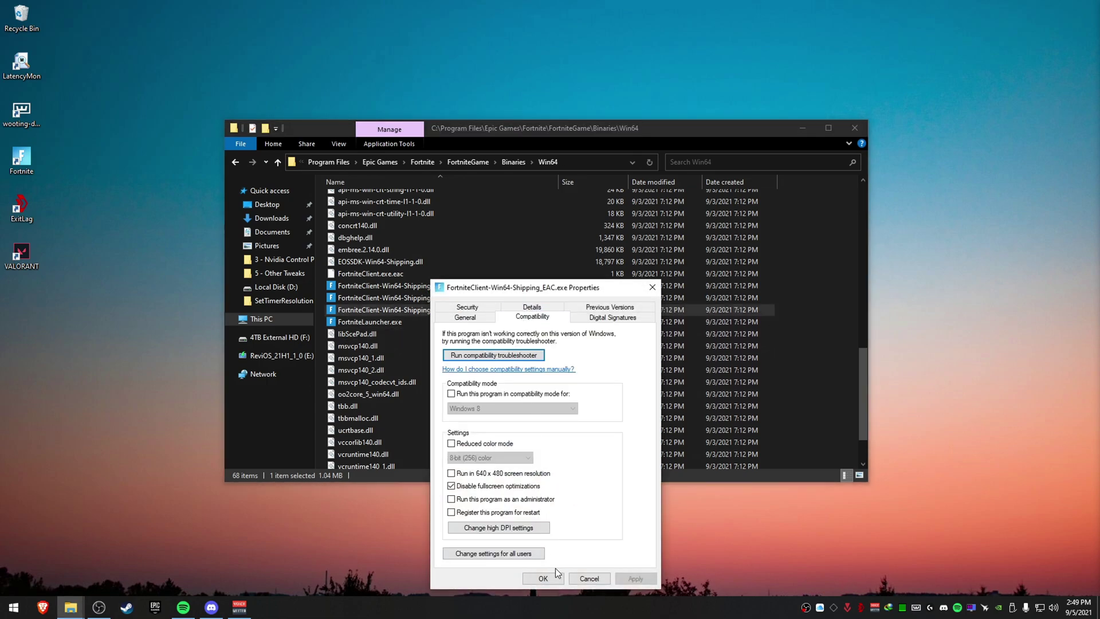
pyautogui.click(553, 576)
# Check the Disable fullscreen optimizations option in FortniteLauncher.exe's compatibility properties, and close the properties and the folder
pyautogui.rightClick(444, 334)
pyautogui.click(391, 325)
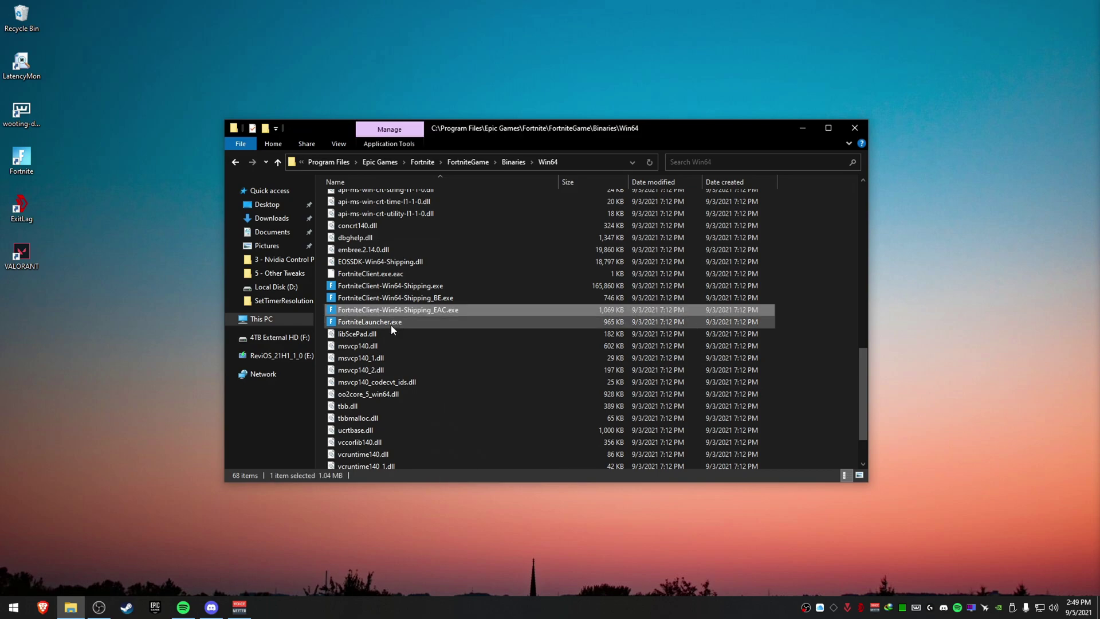
pyautogui.rightClick(392, 322)
pyautogui.click(436, 535)
pyautogui.click(498, 317)
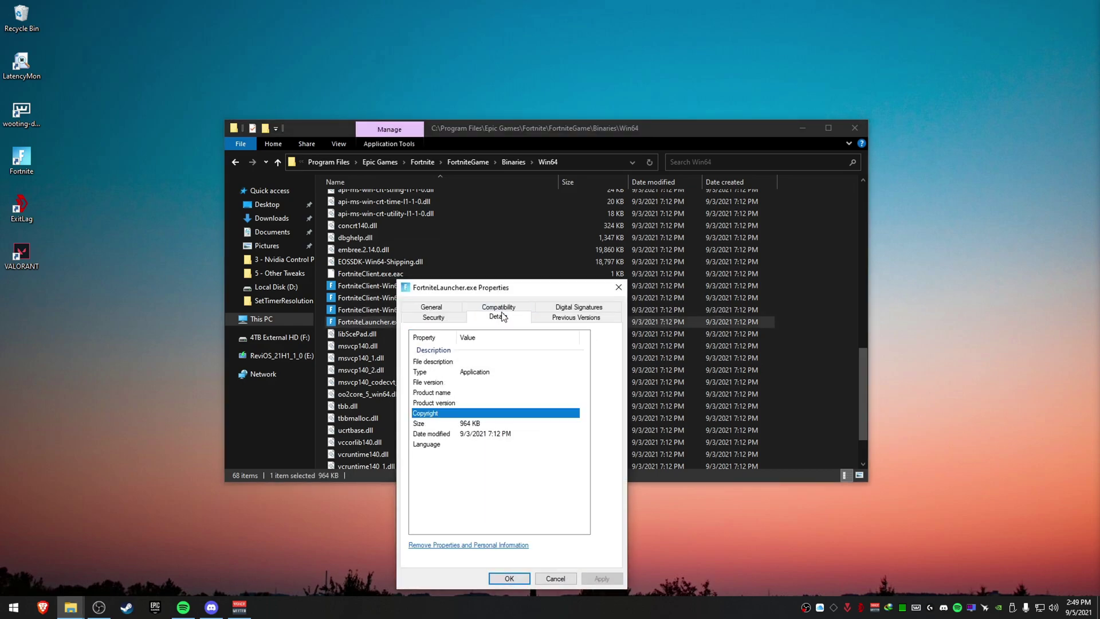
pyautogui.click(498, 307)
pyautogui.click(449, 486)
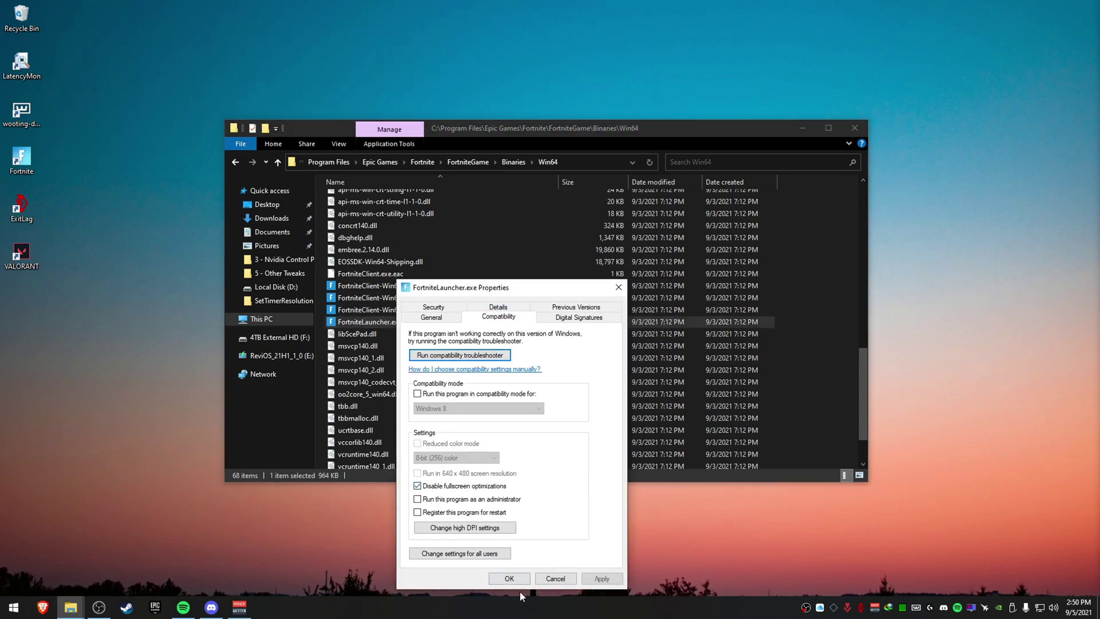
pyautogui.click(510, 581)
pyautogui.click(854, 127)
pyautogui.moveTo(438, 194); pyautogui.dragTo(492, 378)
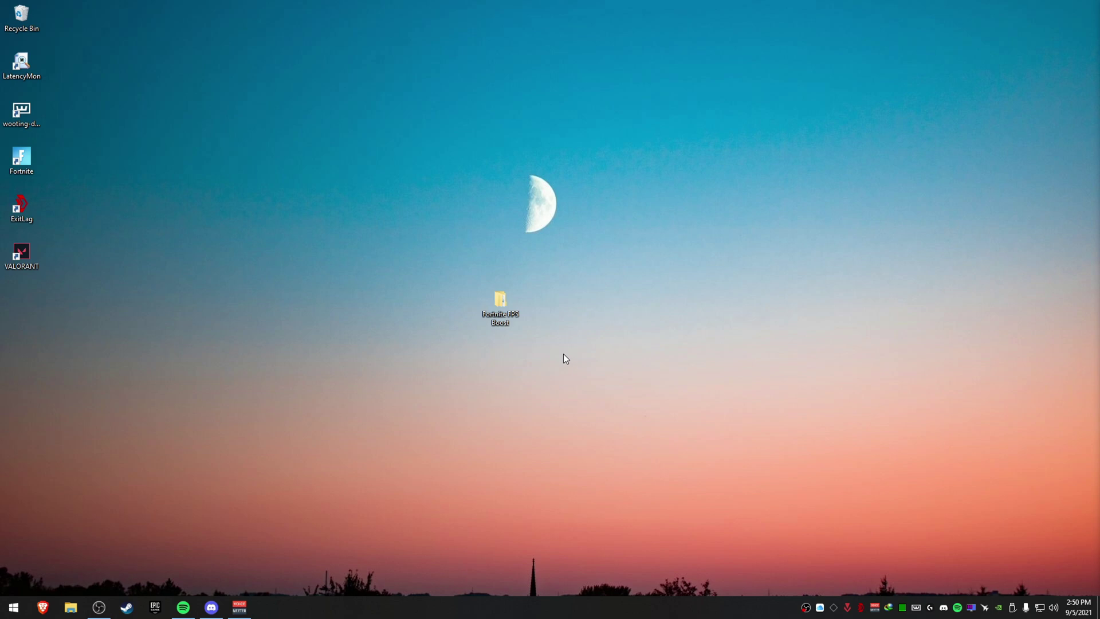
# Run %appdata% to open the AppData folder, and go to its Local subfolder
pyautogui.press('super+r')
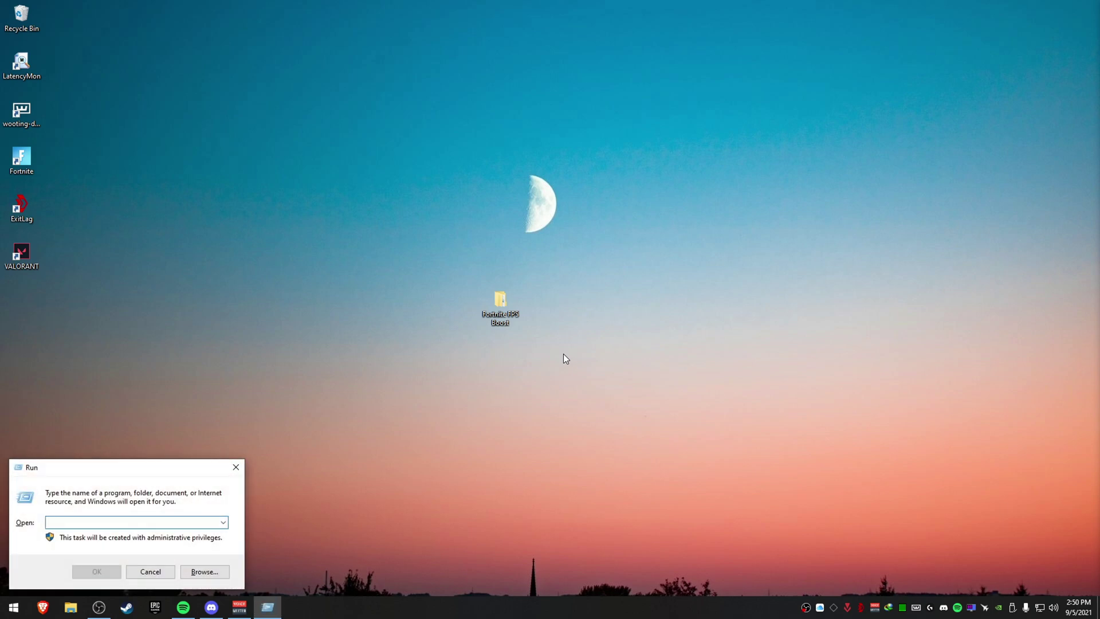
pyautogui.press('super')
pyautogui.press('super')
pyautogui.moveTo(118, 471); pyautogui.dragTo(116, 466)
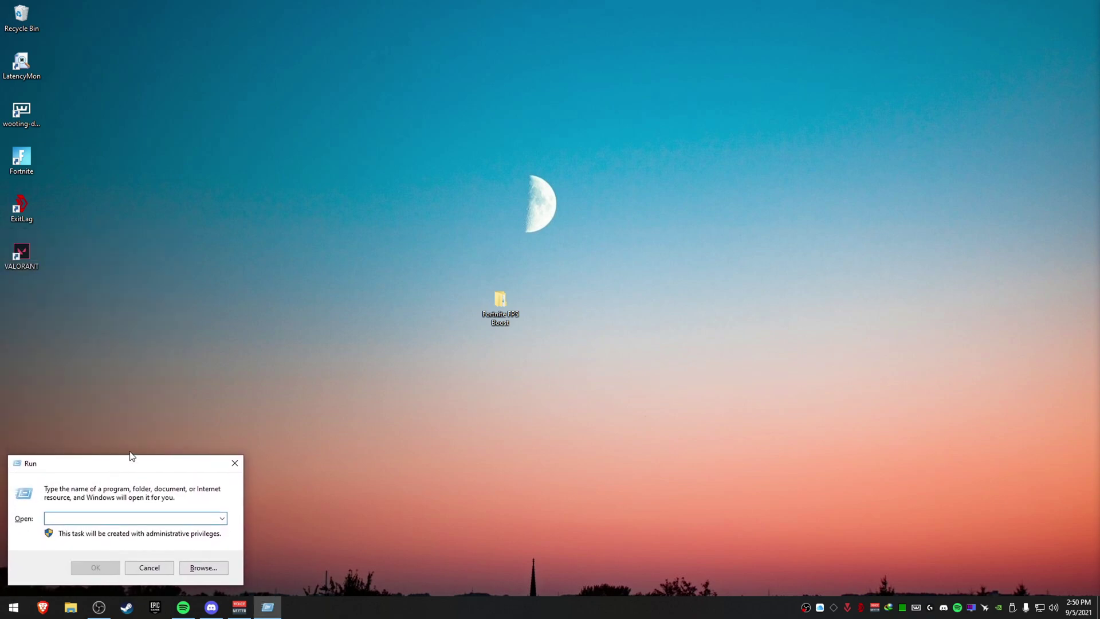
pyautogui.write('%appdata%')
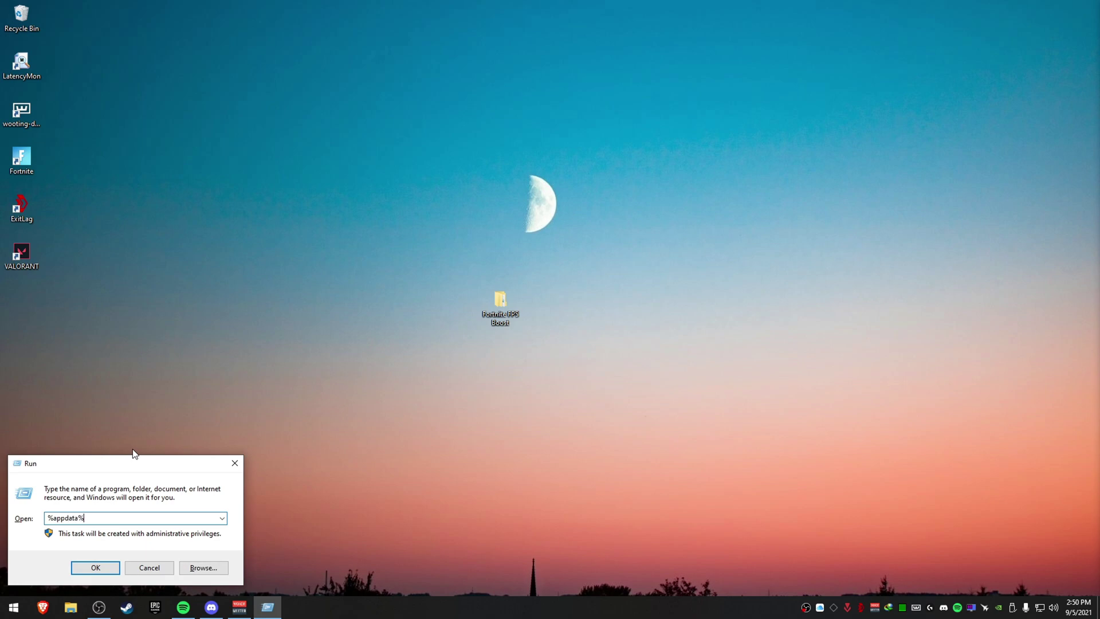
pyautogui.press('Return')
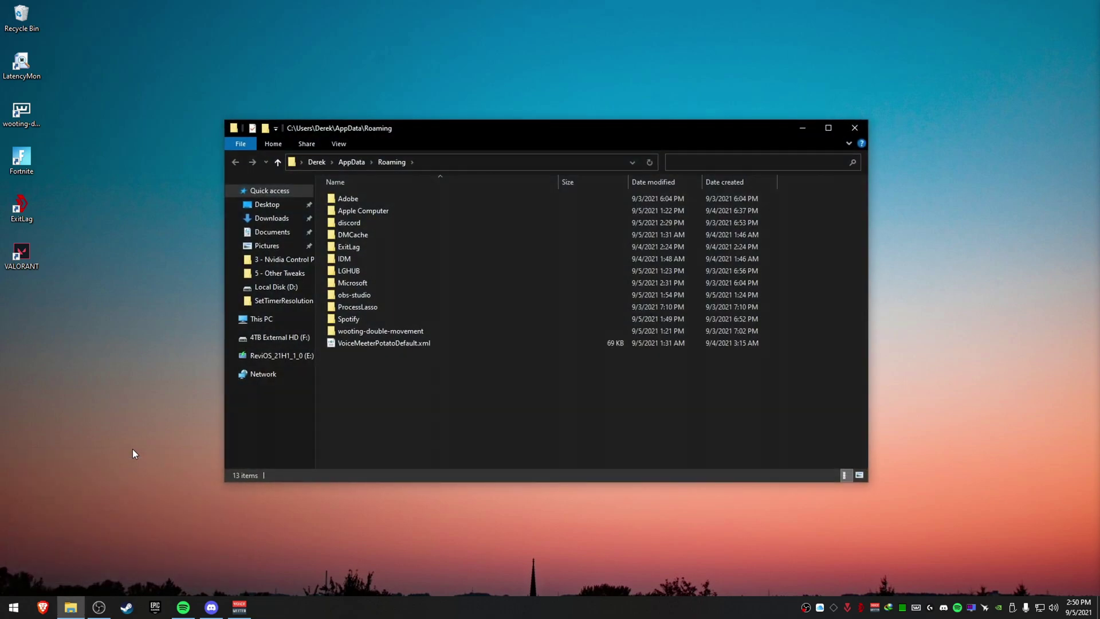
pyautogui.click(352, 159)
pyautogui.doubleClick(412, 199)
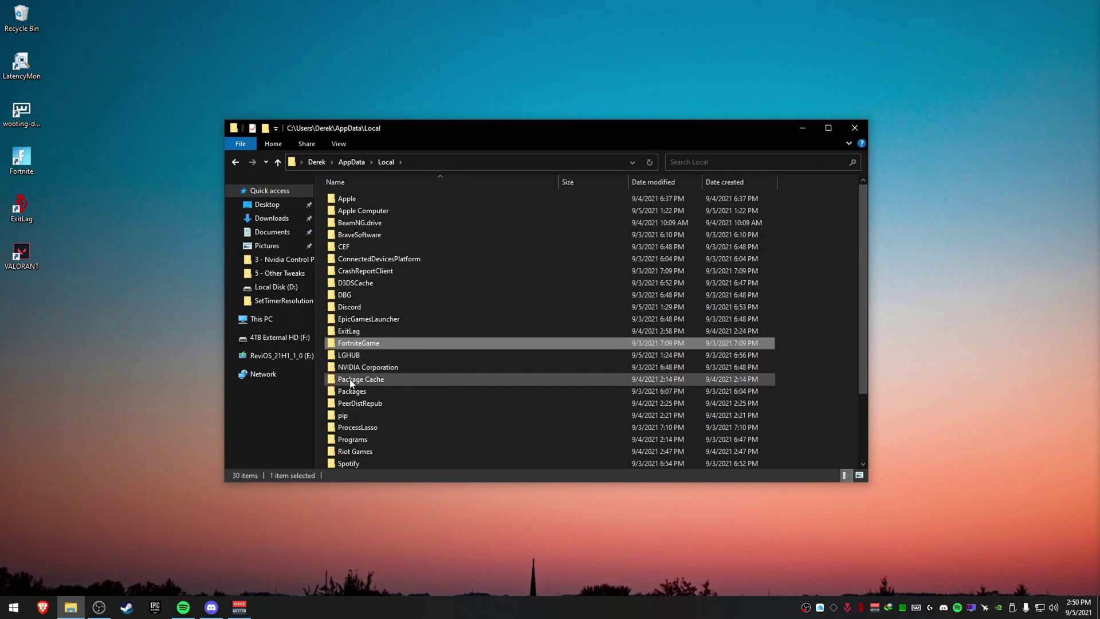
# Try renaming the FortniteGame folder to FortniteGameX, restore its original name, and close the folder window
pyautogui.rightClick(378, 343)
pyautogui.click(411, 558)
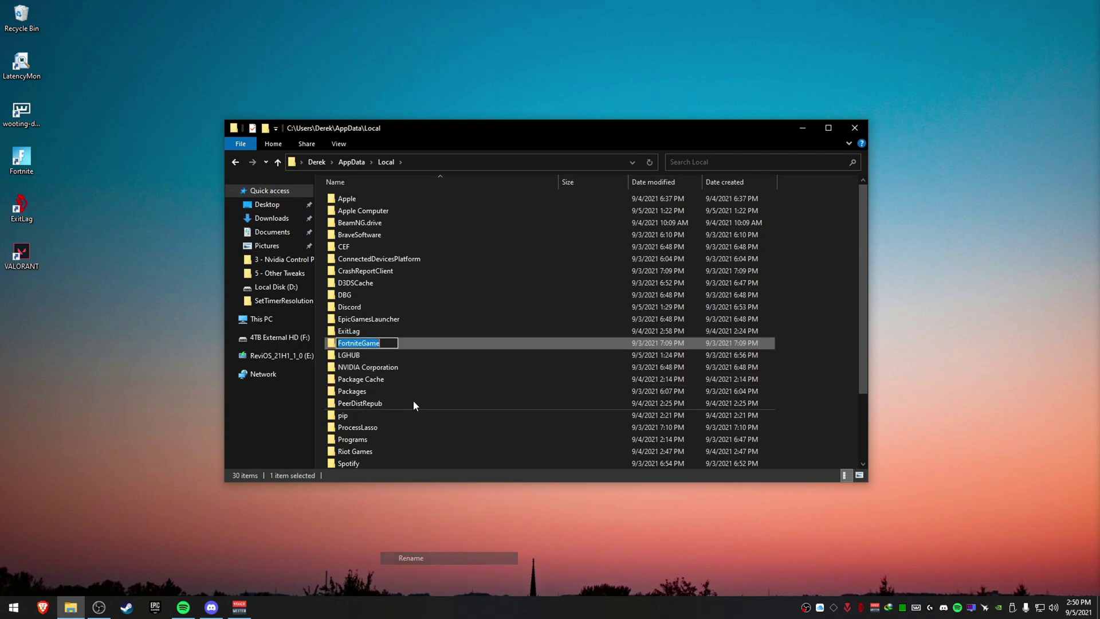
pyautogui.press('Right')
pyautogui.write('X')
pyautogui.moveTo(386, 344); pyautogui.dragTo(382, 345)
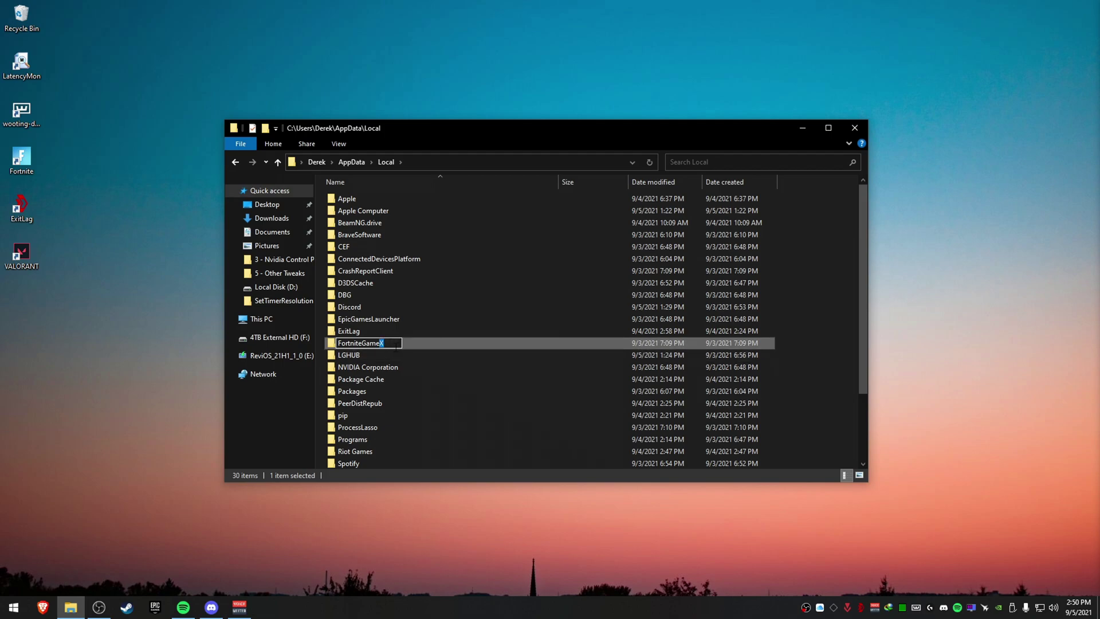
pyautogui.rightClick(380, 343)
pyautogui.click(400, 428)
pyautogui.click(391, 344)
pyautogui.press('Return')
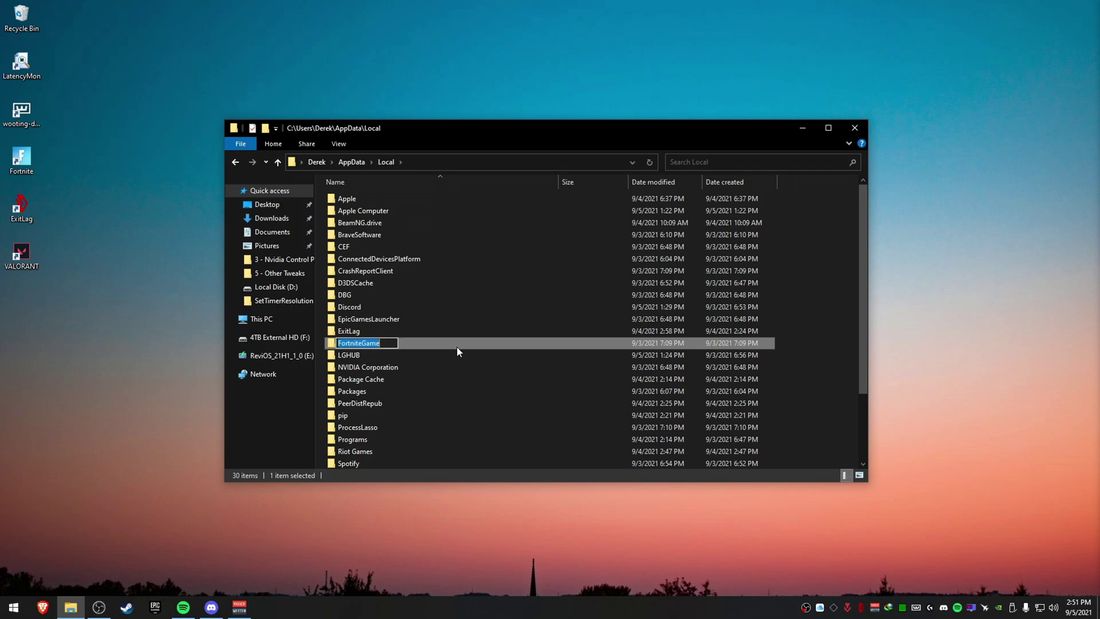
pyautogui.click(854, 129)
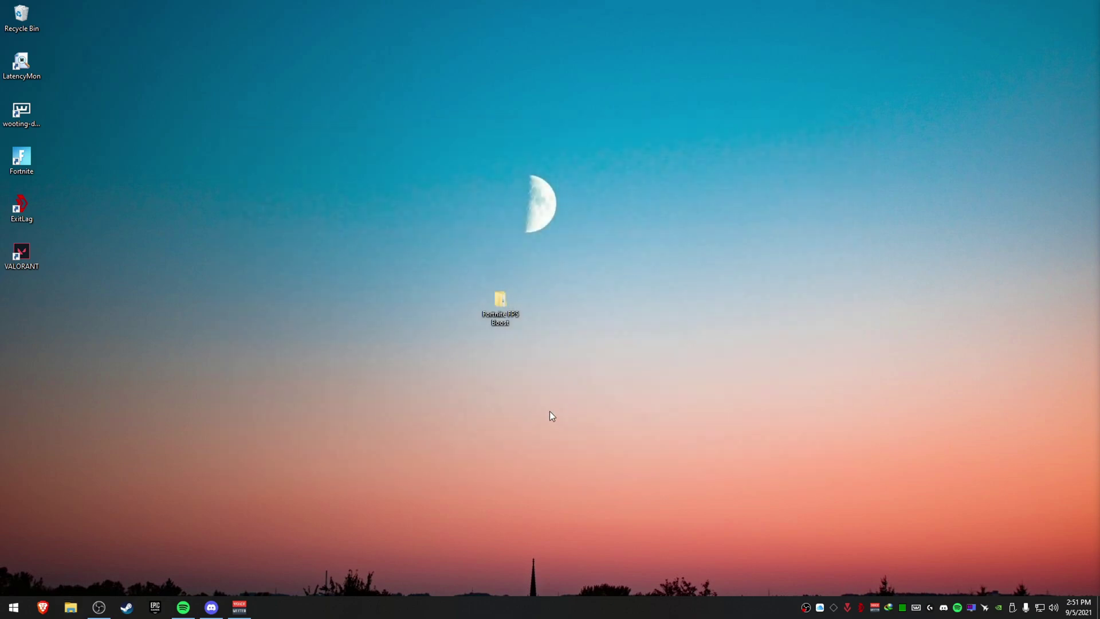
# Open the Fortnite FPS Boost folder on the desktop to view its contents, and close it
pyautogui.doubleClick(503, 297)
pyautogui.moveTo(477, 289); pyautogui.dragTo(401, 192)
pyautogui.click(854, 128)
pyautogui.moveTo(592, 368); pyautogui.dragTo(373, 232)
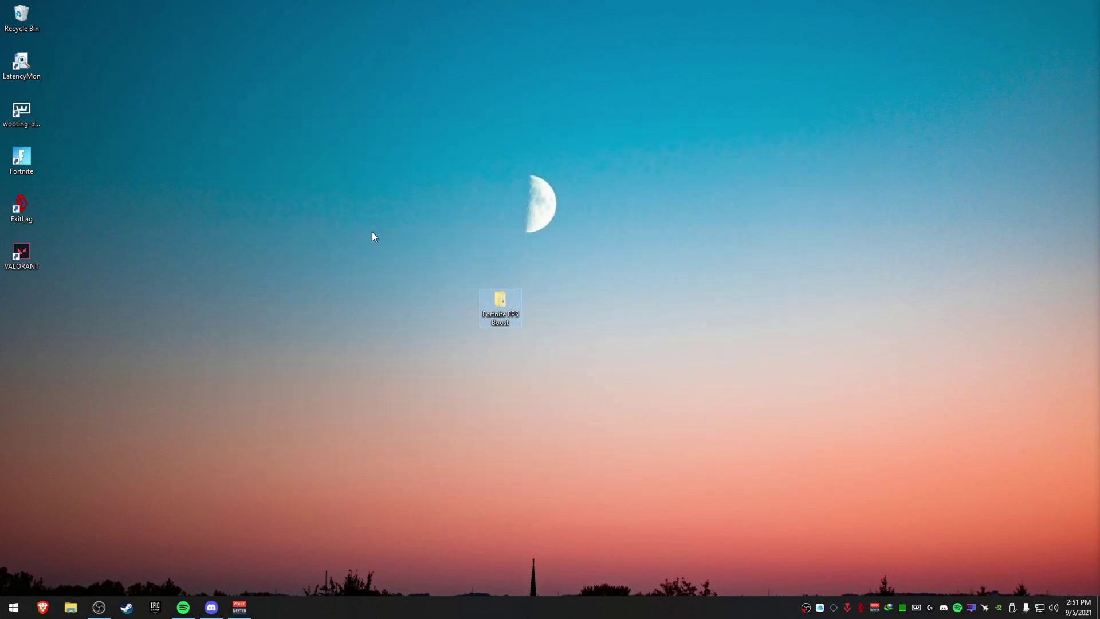